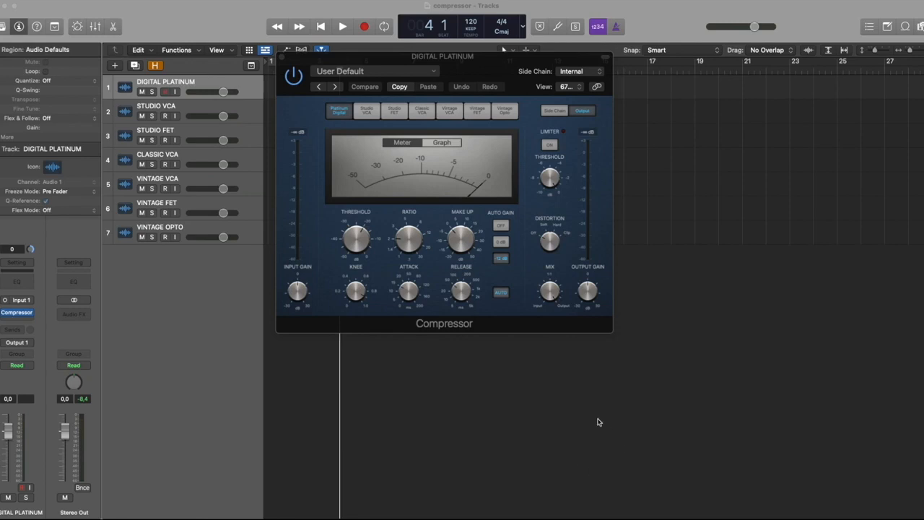
Step: Enlarge the Compressor window to the 82% view and switch its circuit type to Studio VCA
{"action": "left_click", "coordinate": [594, 383]}
{"action": "left_click_drag", "start_coordinate": [611, 334], "coordinate": [691, 404]}
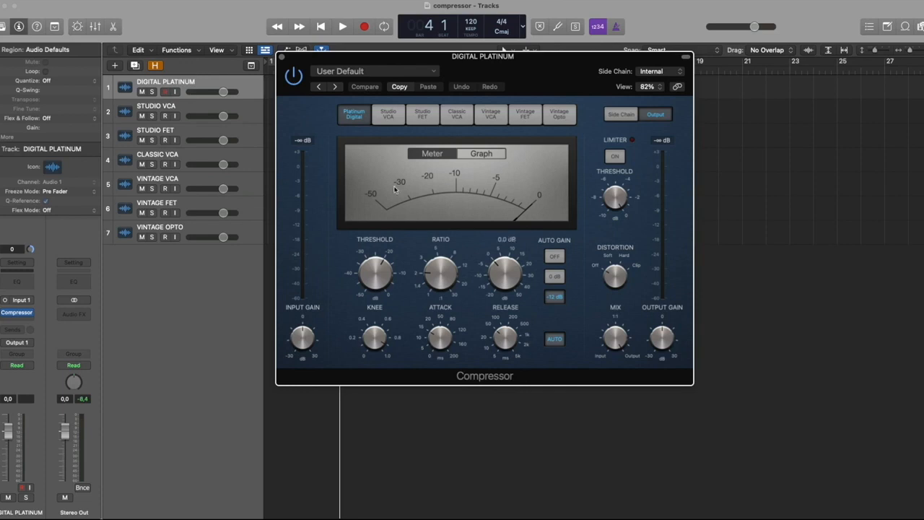
{"action": "left_click", "coordinate": [385, 116]}
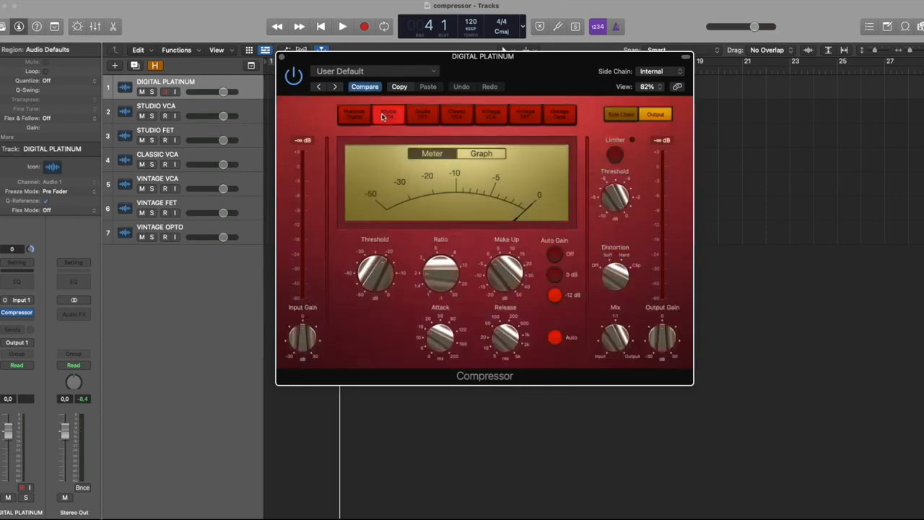
Step: Open the Note Pad for the STUDIO VCA track and position the Compressor window beside its hardware picture
{"action": "left_click", "coordinate": [196, 110]}
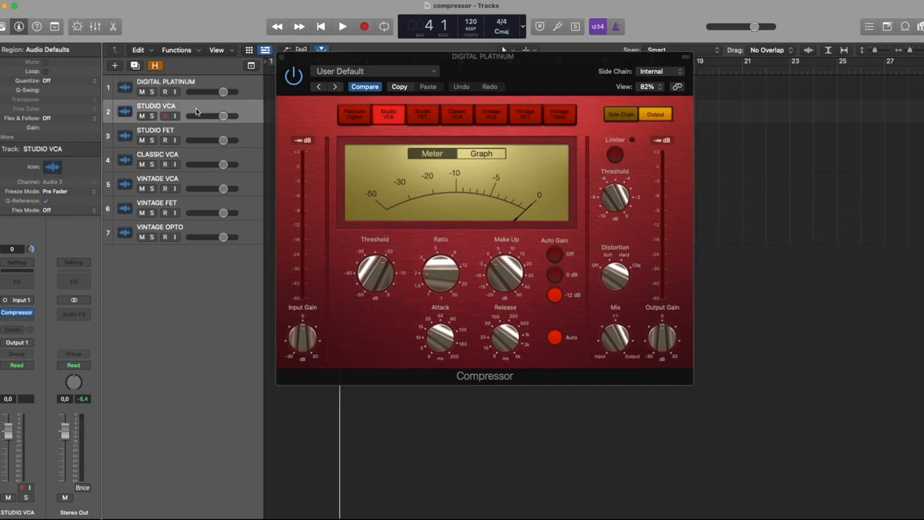
{"action": "left_click", "coordinate": [888, 26]}
{"action": "left_click_drag", "start_coordinate": [650, 60], "coordinate": [582, 90]}
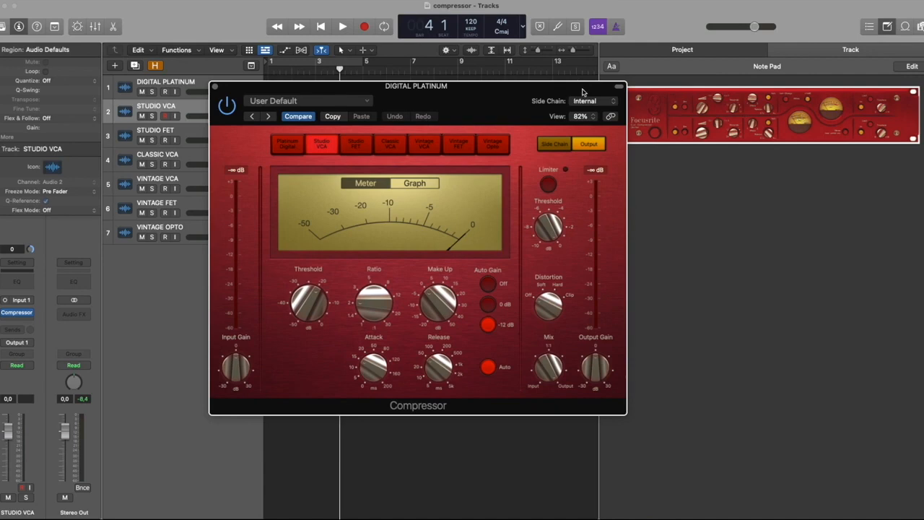
{"action": "left_click_drag", "start_coordinate": [583, 91], "coordinate": [595, 87]}
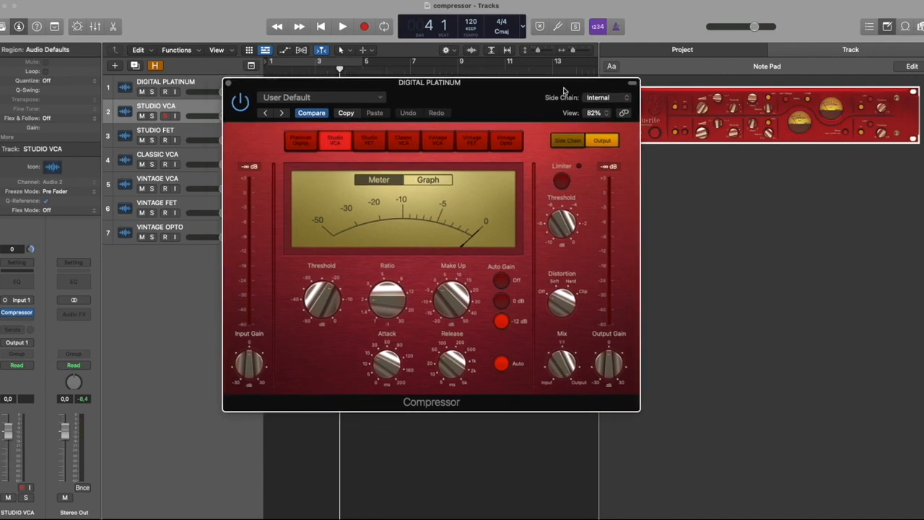
{"action": "left_click_drag", "start_coordinate": [564, 88], "coordinate": [580, 83]}
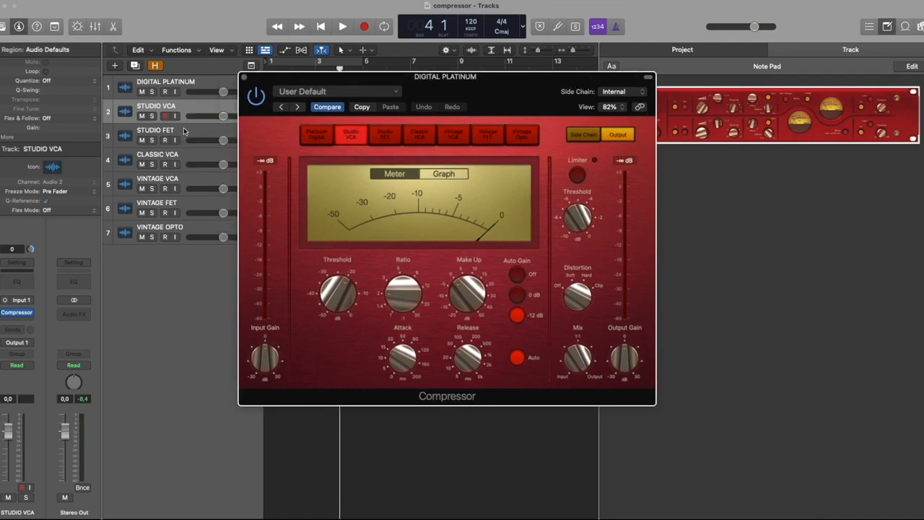
Step: Show the Studio FET and Classic VCA circuits alongside the hardware pictures in their matching tracks' notes
{"action": "left_click", "coordinate": [184, 130]}
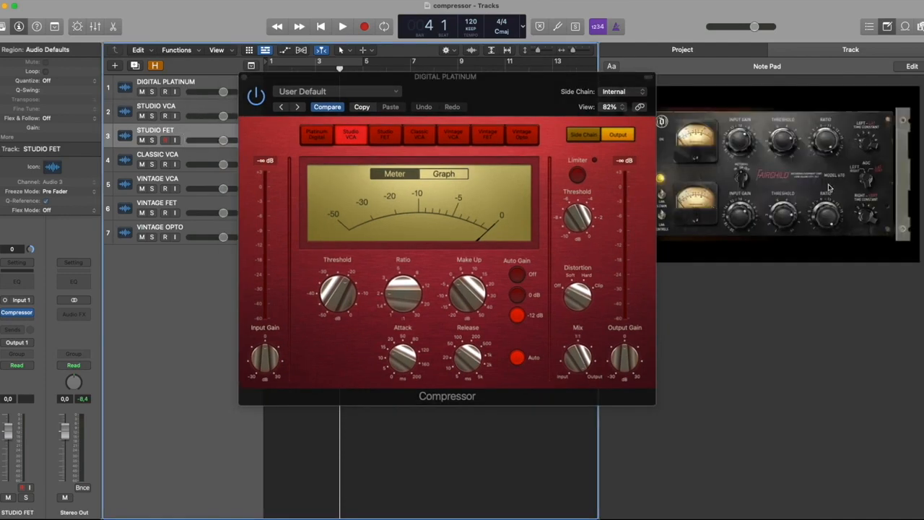
{"action": "left_click", "coordinate": [385, 135]}
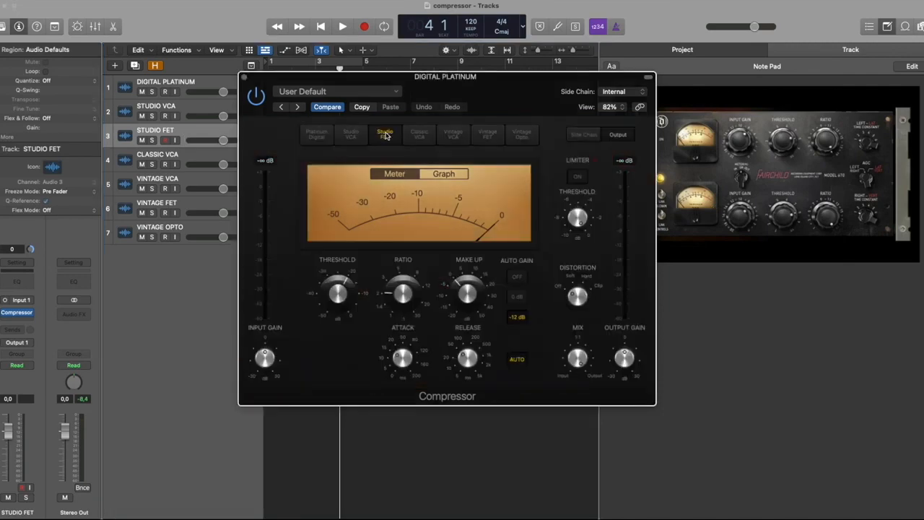
{"action": "left_click", "coordinate": [183, 156]}
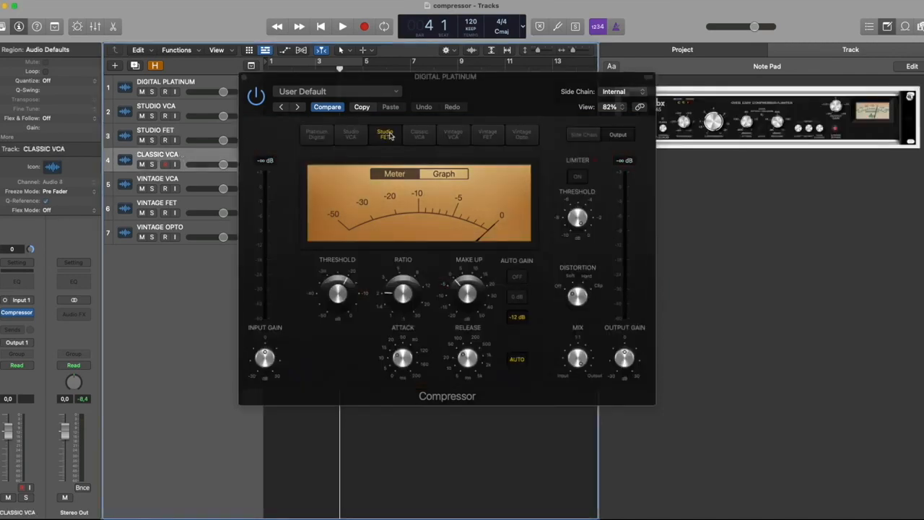
{"action": "left_click", "coordinate": [419, 136]}
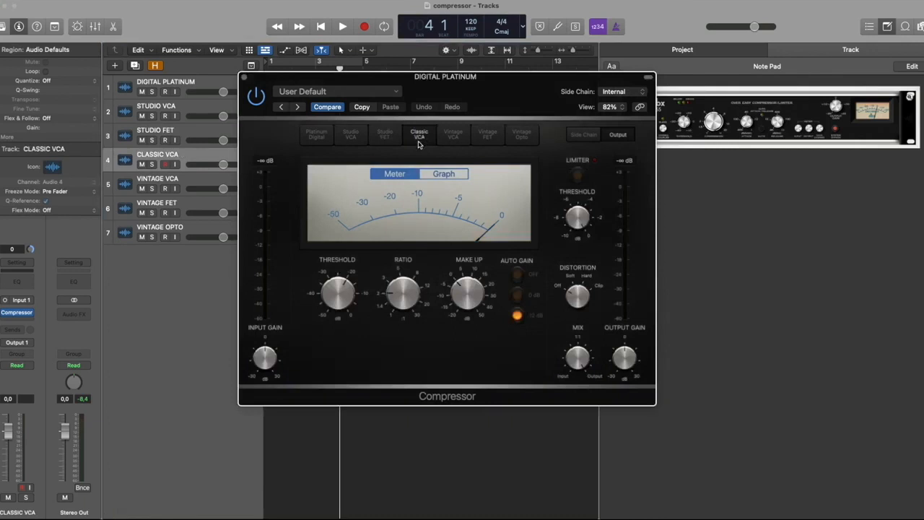
{"action": "left_click_drag", "start_coordinate": [574, 77], "coordinate": [598, 76]}
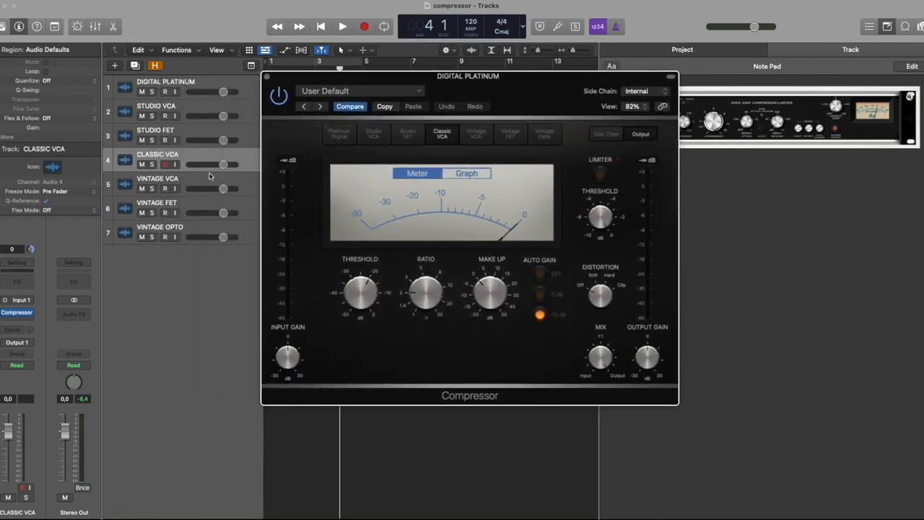
Step: Show the Vintage VCA, Vintage FET and Vintage Opto circuits alongside the hardware pictures of their matching tracks
{"action": "left_click", "coordinate": [209, 181]}
{"action": "left_click", "coordinate": [477, 136]}
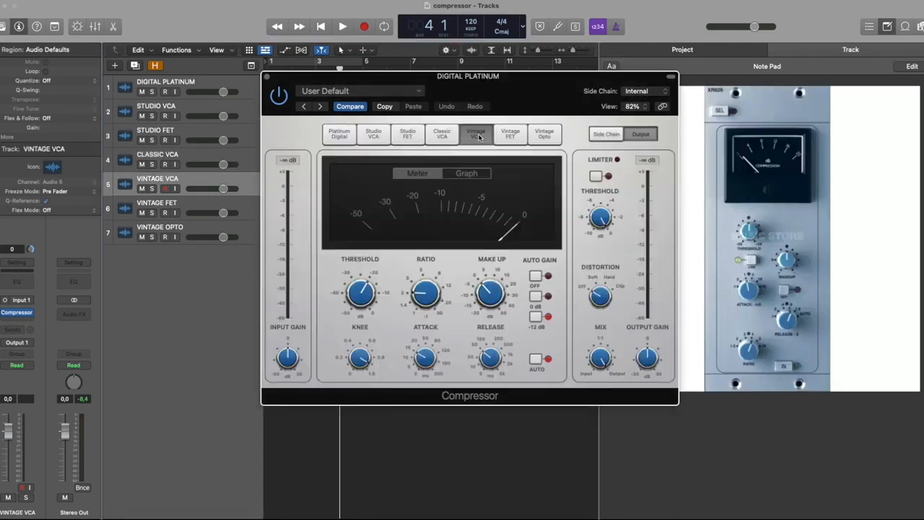
{"action": "left_click", "coordinate": [166, 205]}
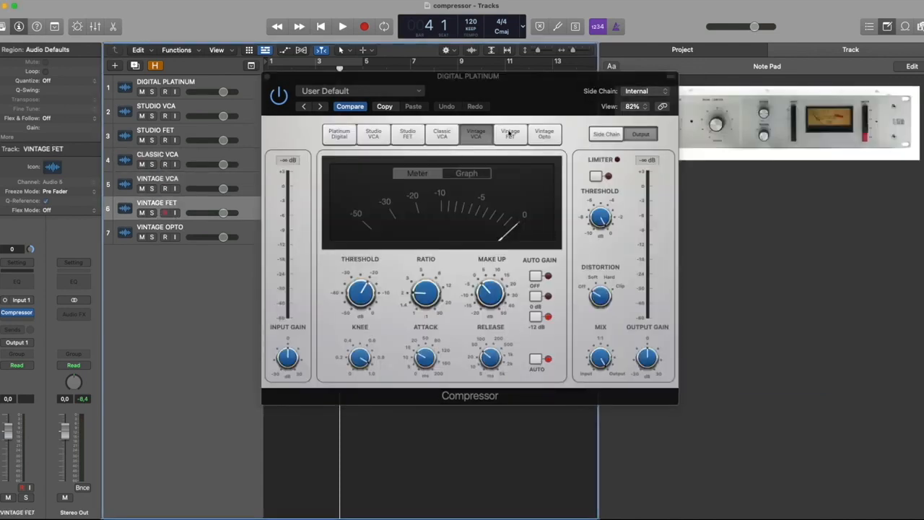
{"action": "left_click", "coordinate": [509, 132]}
{"action": "left_click", "coordinate": [181, 229]}
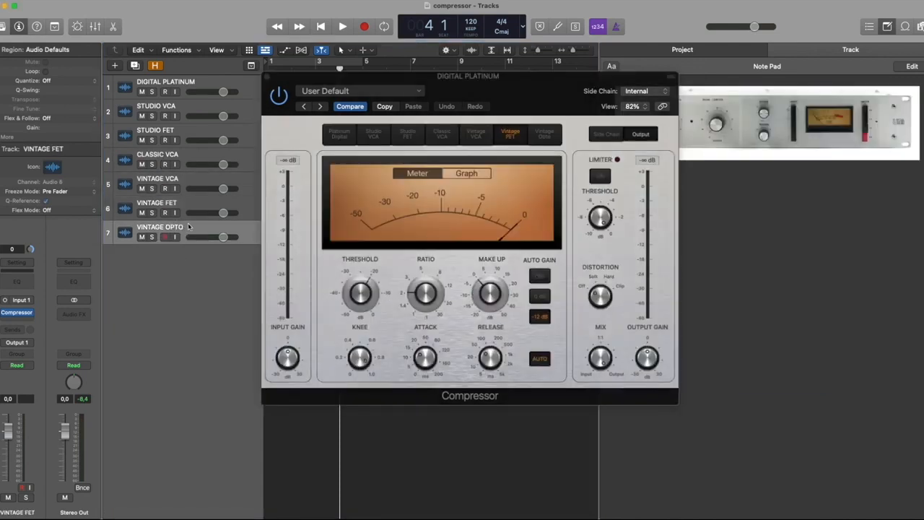
{"action": "left_click", "coordinate": [548, 135]}
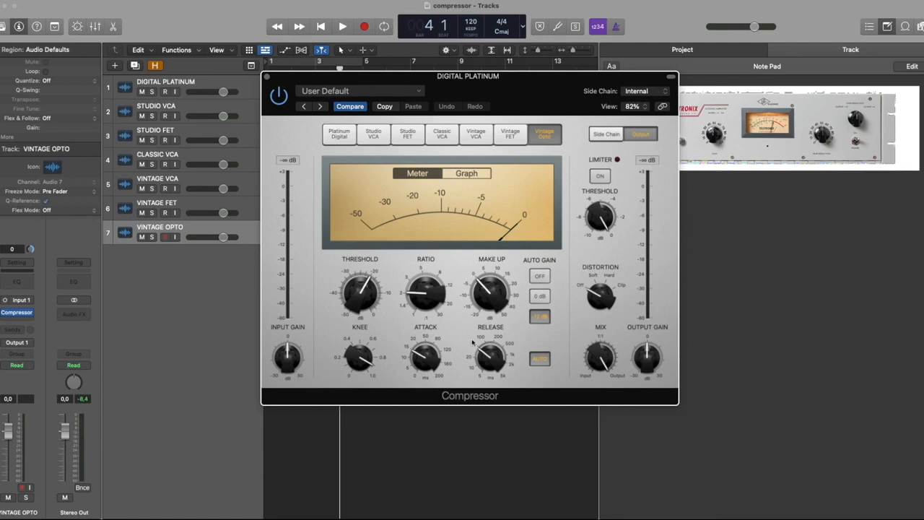
Step: Compare the Studio FET and Vintage FET circuit types of the Compressor
{"action": "left_click", "coordinate": [408, 136]}
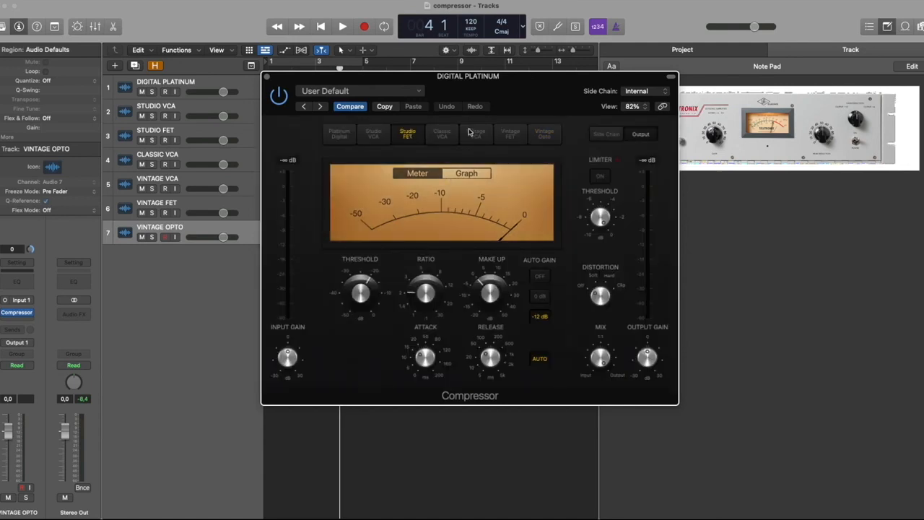
{"action": "left_click", "coordinate": [510, 134]}
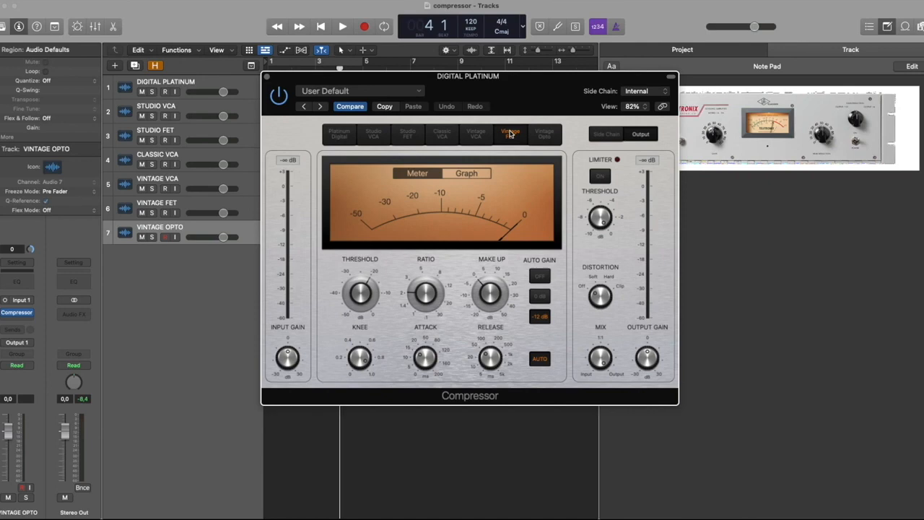
{"action": "left_click", "coordinate": [510, 133]}
{"action": "left_click", "coordinate": [408, 135]}
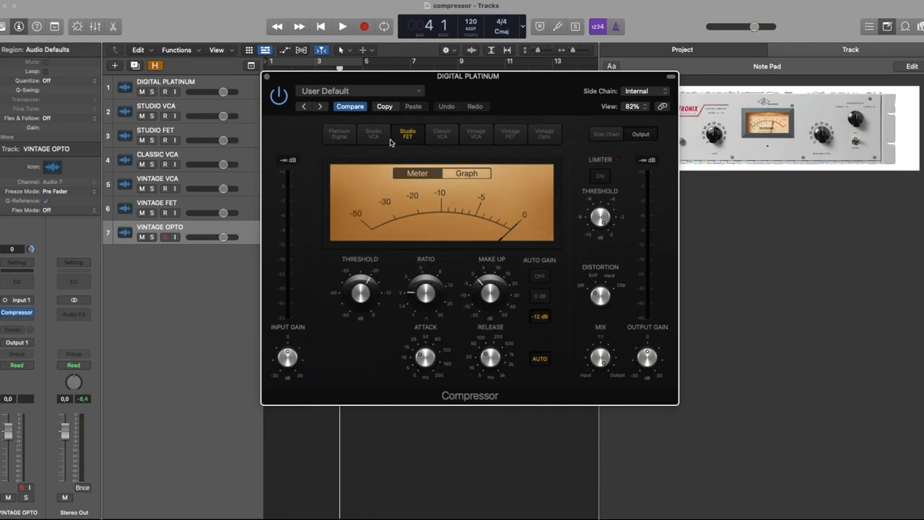
Step: View the Classic VCA, Vintage VCA and Vintage Opto circuits, finishing on Platinum Digital
{"action": "left_click", "coordinate": [438, 133]}
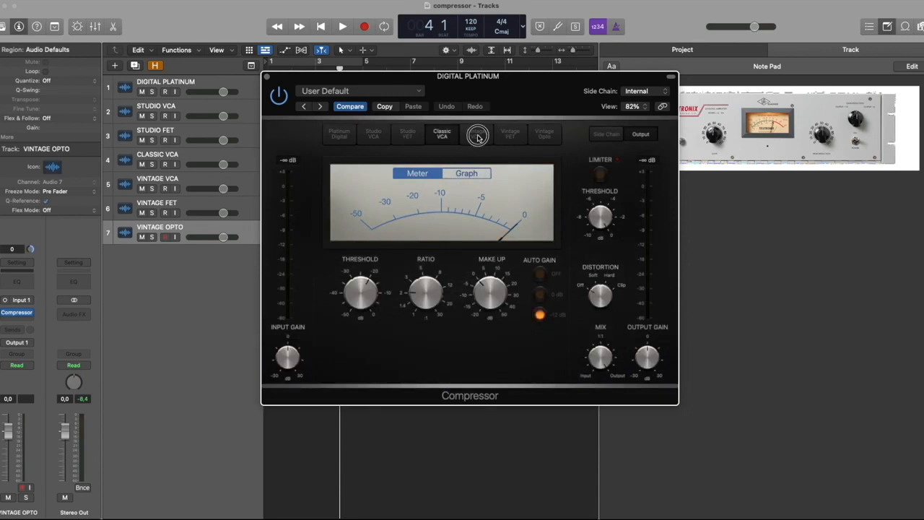
{"action": "left_click", "coordinate": [476, 134]}
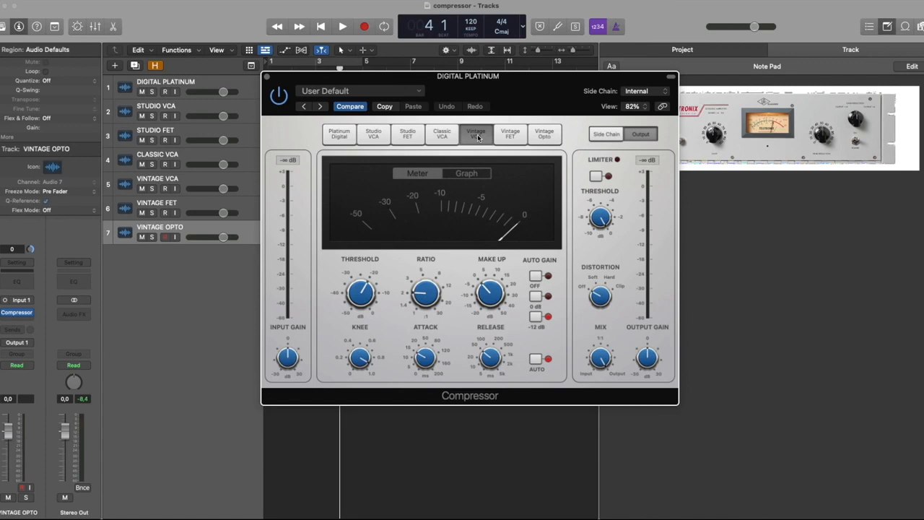
{"action": "left_click", "coordinate": [478, 138]}
{"action": "left_click", "coordinate": [548, 134]}
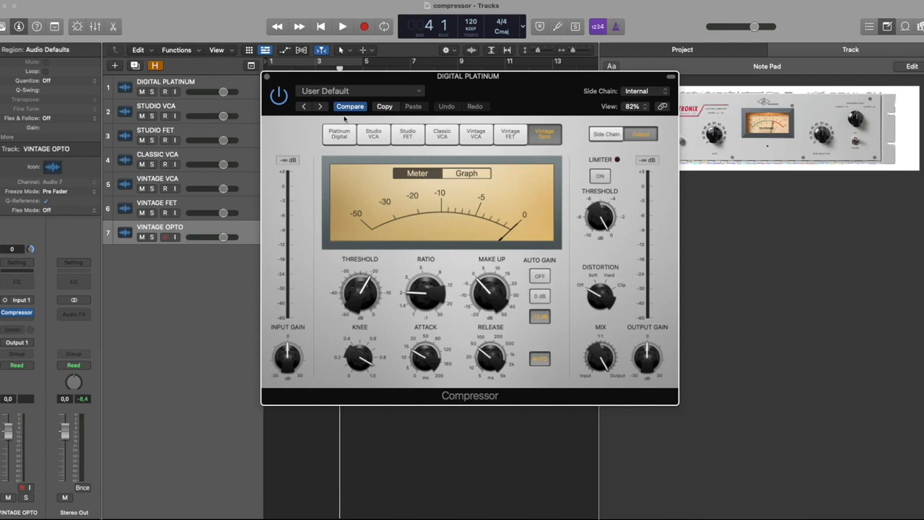
{"action": "left_click", "coordinate": [341, 138]}
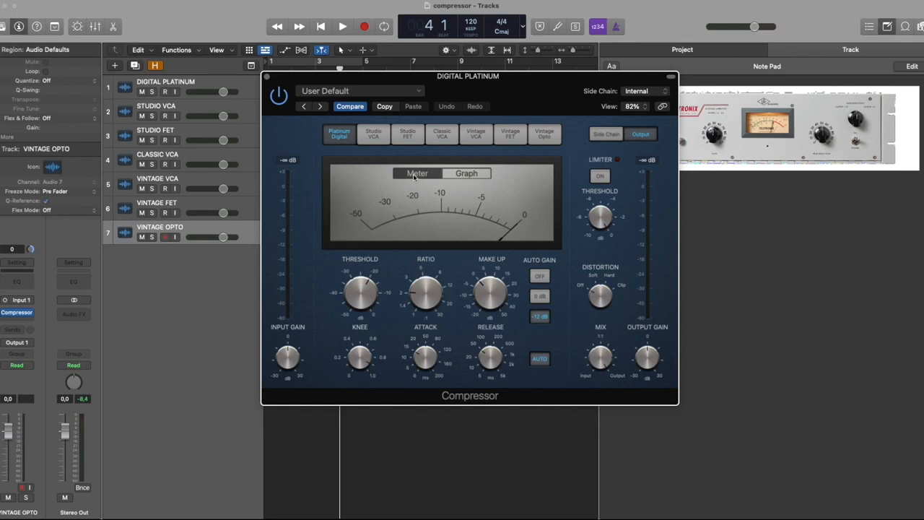
Step: Compare the Compressor's Meter and Graph displays, ending on the Graph display
{"action": "left_click", "coordinate": [473, 175]}
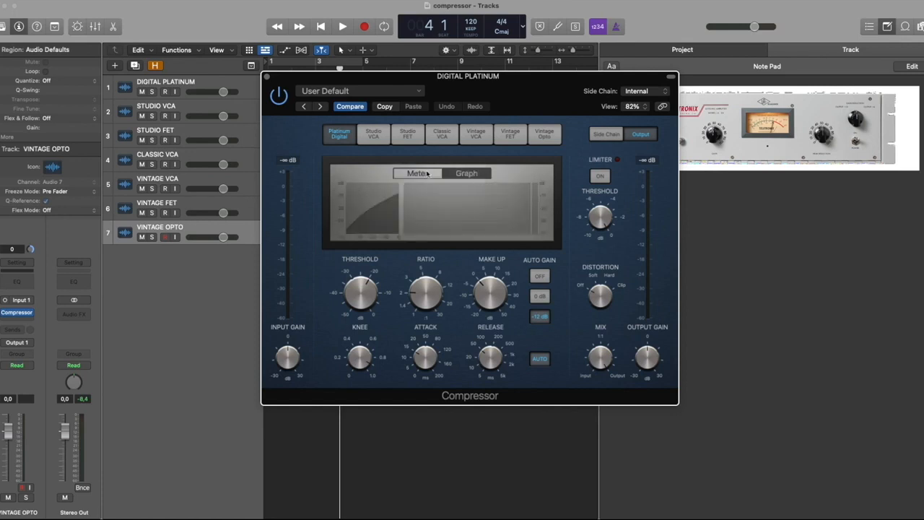
{"action": "left_click", "coordinate": [428, 173]}
{"action": "left_click", "coordinate": [491, 170]}
{"action": "left_click", "coordinate": [428, 174]}
{"action": "left_click", "coordinate": [467, 174]}
Step: Raise the ratio to 9.0:1 while viewing the compression curve, and return to the Meter display
{"action": "left_click_drag", "start_coordinate": [436, 298], "coordinate": [426, 249]}
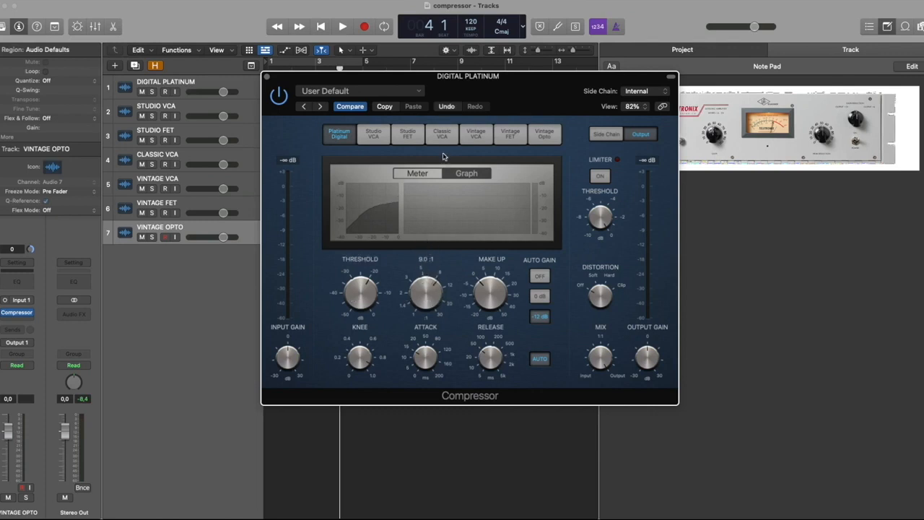
{"action": "left_click", "coordinate": [426, 174]}
{"action": "left_click_drag", "start_coordinate": [426, 290], "coordinate": [425, 293]}
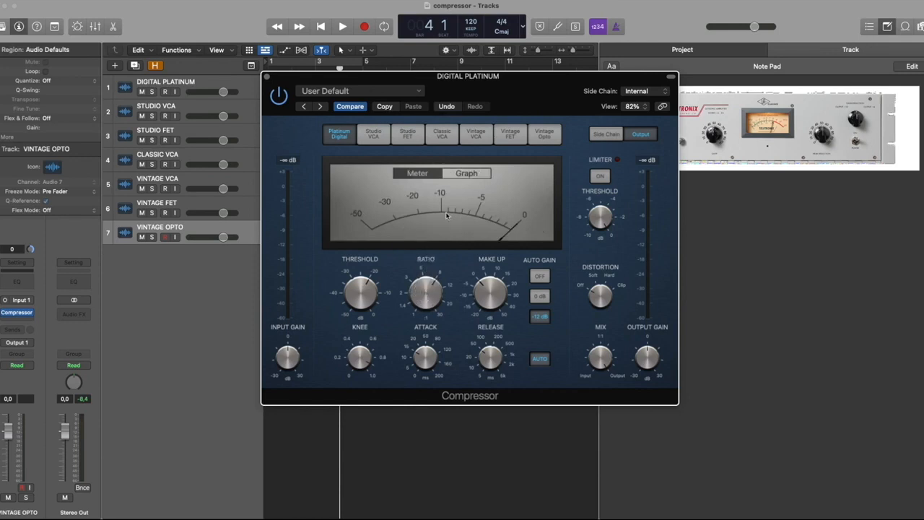
Step: Lower the ratio of the Platinum Digital compressor
{"action": "mouse_move", "coordinate": [358, 283]}
{"action": "mouse_move", "coordinate": [436, 292]}
{"action": "left_click_drag", "start_coordinate": [427, 291], "coordinate": [428, 320]}
{"action": "mouse_move", "coordinate": [437, 273]}
Step: Compare the controls of the Studio FET and Studio VCA circuits with those of Platinum Digital
{"action": "left_click", "coordinate": [408, 134]}
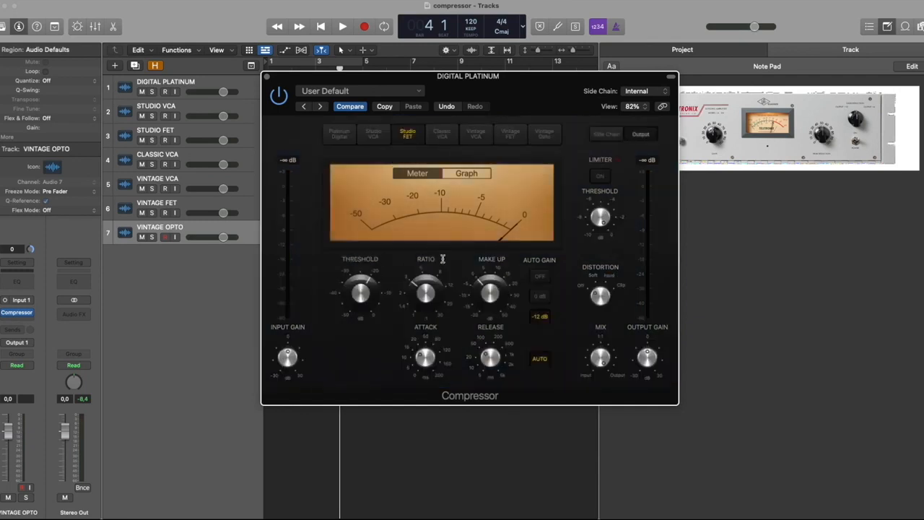
{"action": "left_click", "coordinate": [340, 134]}
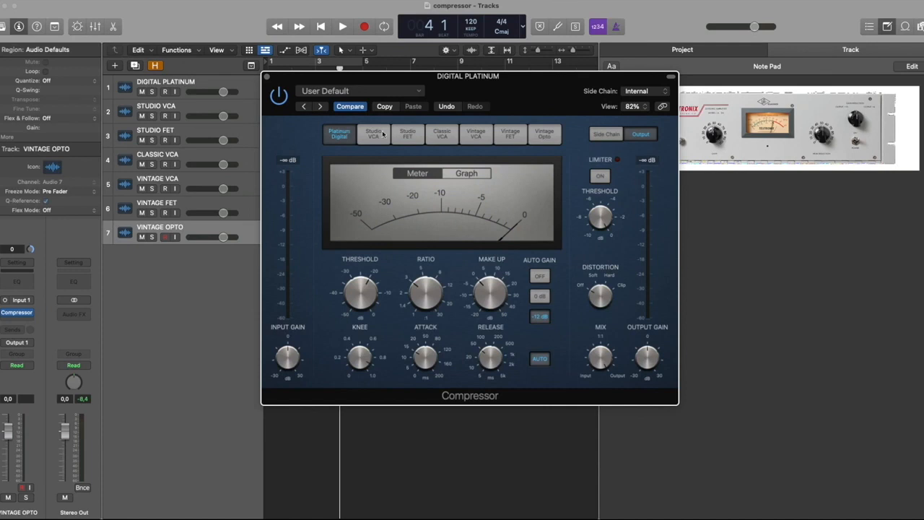
{"action": "left_click", "coordinate": [383, 136]}
{"action": "left_click", "coordinate": [339, 135]}
Step: Try out the attack and make-up gain controls of the Platinum Digital circuit and turn off automatic release
{"action": "left_click_drag", "start_coordinate": [417, 363], "coordinate": [434, 364]}
{"action": "mouse_move", "coordinate": [495, 361]}
{"action": "left_click", "coordinate": [545, 361]}
{"action": "mouse_move", "coordinate": [494, 298]}
{"action": "left_click", "coordinate": [492, 295]}
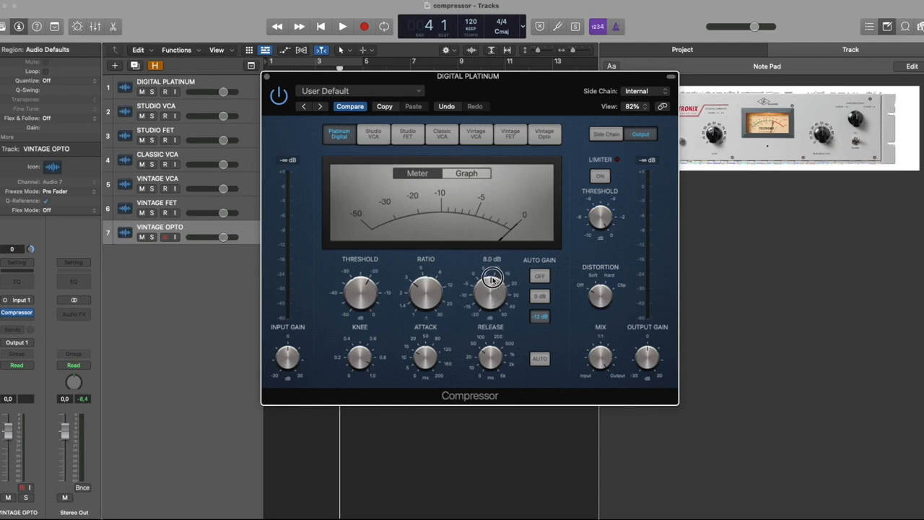
{"action": "left_click_drag", "start_coordinate": [491, 295], "coordinate": [492, 294]}
Step: Move the Compressor window clear of the track list and view the Classic VCA and Studio VCA circuits, returning to Platinum Digital
{"action": "left_click_drag", "start_coordinate": [342, 84], "coordinate": [408, 79]}
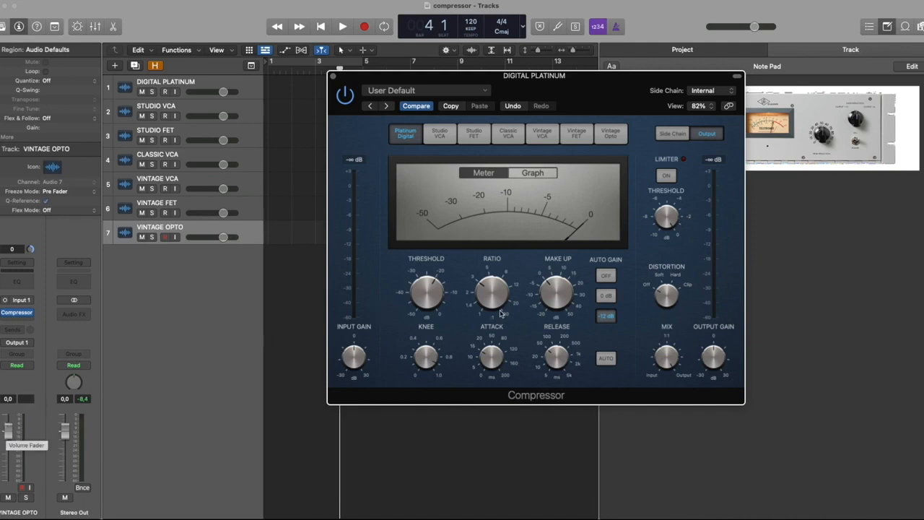
{"action": "mouse_move", "coordinate": [562, 310]}
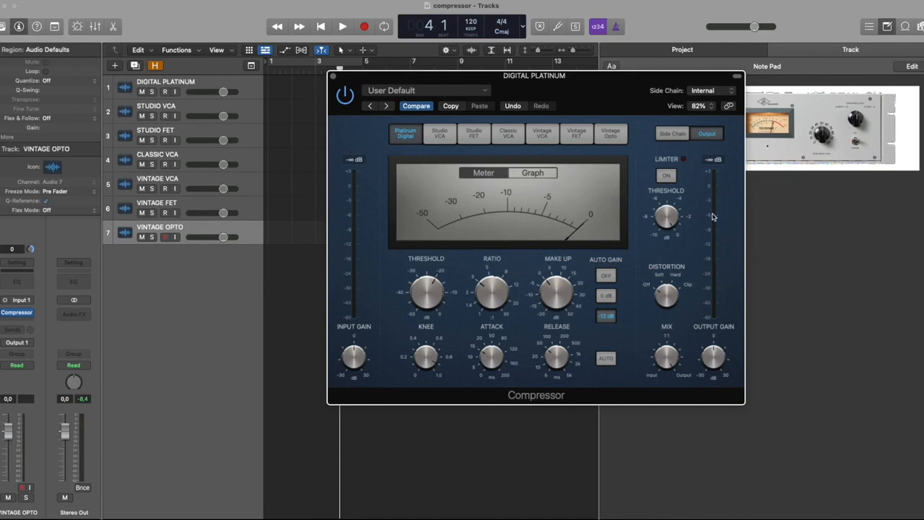
{"action": "left_click", "coordinate": [475, 136]}
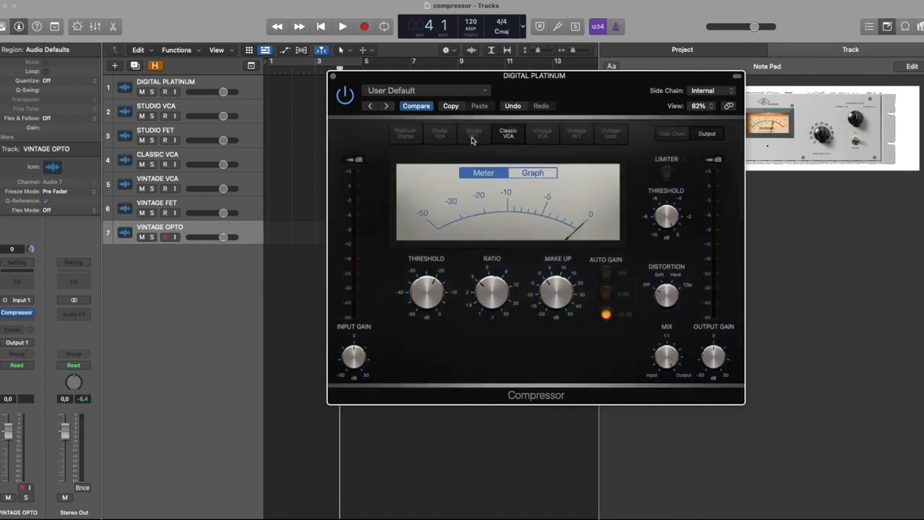
{"action": "left_click", "coordinate": [441, 136]}
{"action": "left_click", "coordinate": [400, 136]}
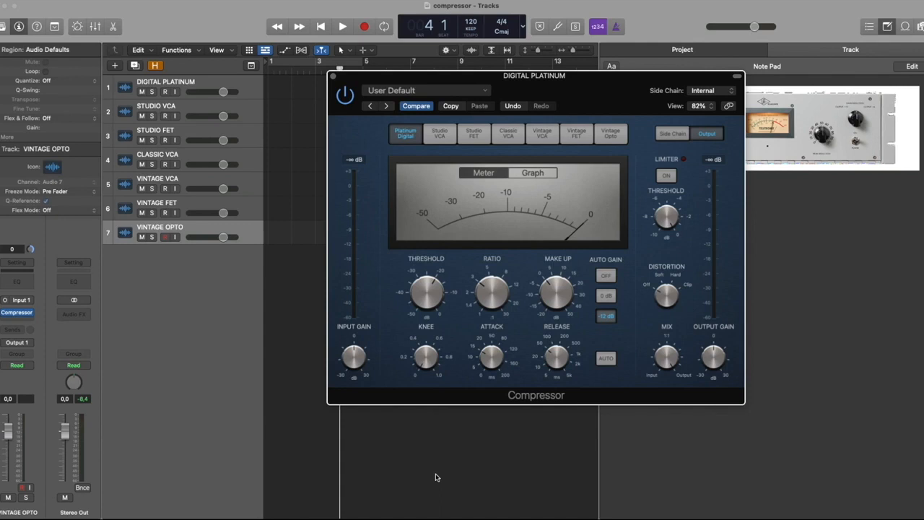
Step: View the Compressor's side chain detection and filter settings and return to the output settings
{"action": "mouse_move", "coordinate": [424, 302]}
{"action": "left_click", "coordinate": [671, 132]}
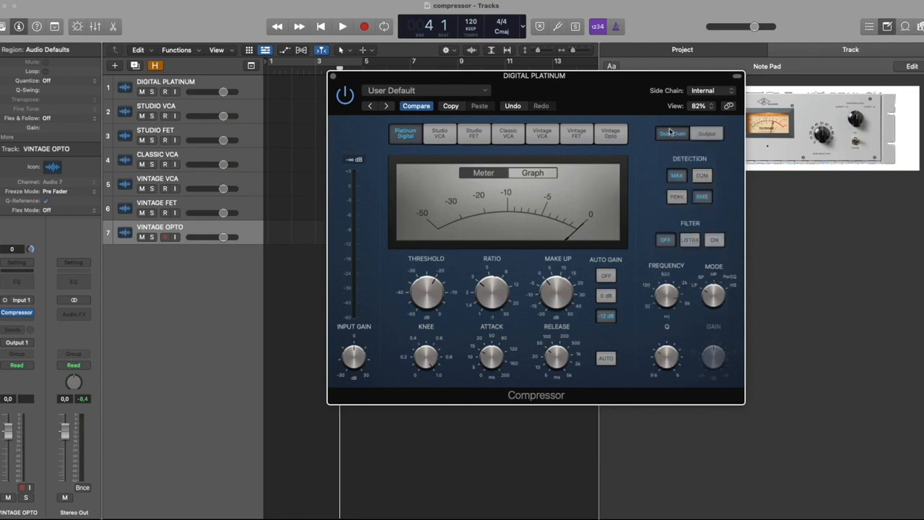
{"action": "left_click", "coordinate": [708, 134]}
Step: Close the Note Pad, keeping the Compressor window clear of the tracks, and show the project's hidden tracks
{"action": "left_click_drag", "start_coordinate": [584, 76], "coordinate": [717, 154]}
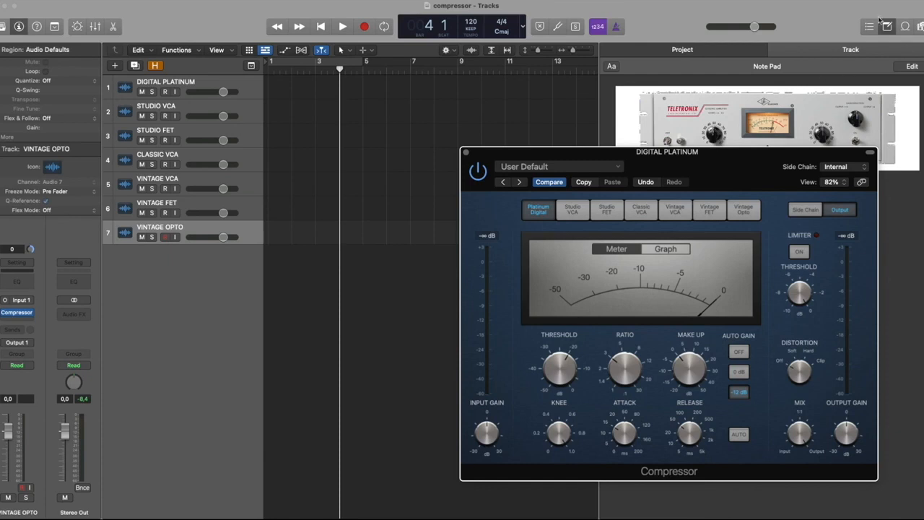
{"action": "left_click", "coordinate": [886, 26]}
{"action": "left_click_drag", "start_coordinate": [655, 150], "coordinate": [689, 122]}
{"action": "left_click", "coordinate": [156, 66]}
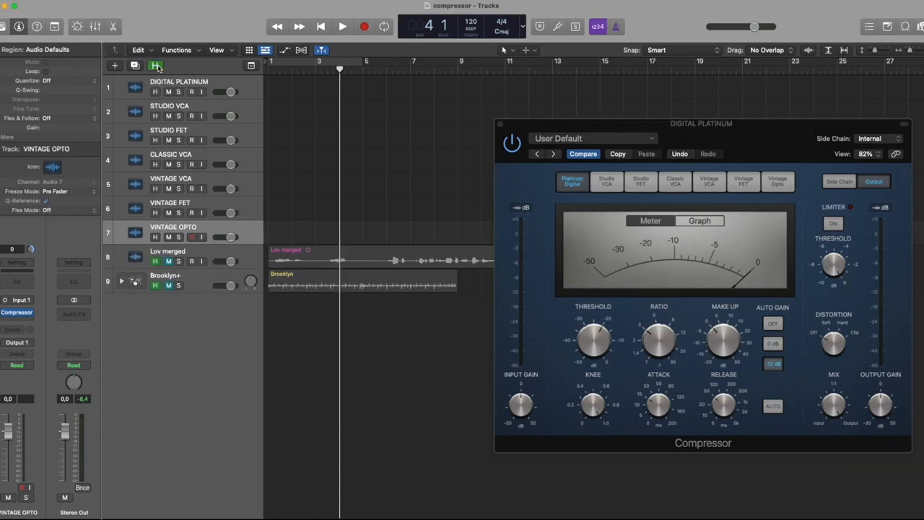
Step: Select the Lov merged vocal track, unhide and unmute it, and hide the project's other hidden tracks again
{"action": "left_click", "coordinate": [215, 252]}
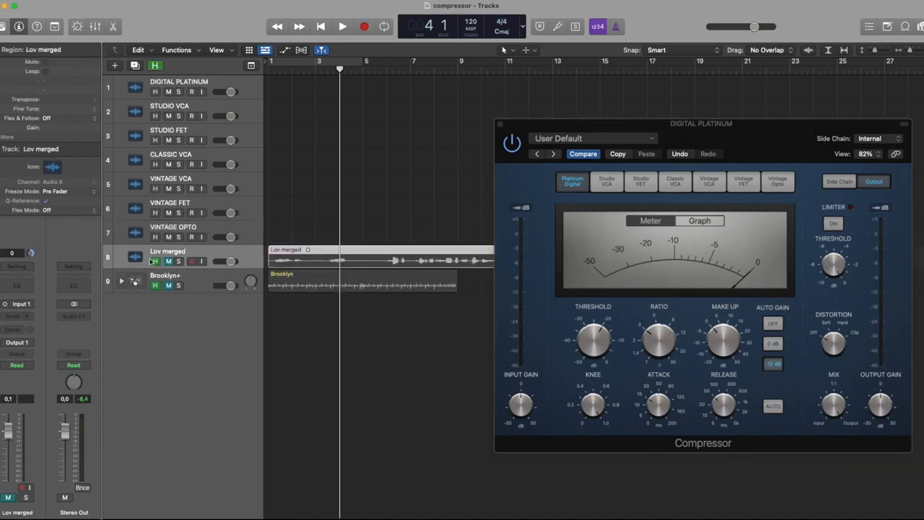
{"action": "left_click", "coordinate": [167, 261]}
{"action": "key", "text": "h"}
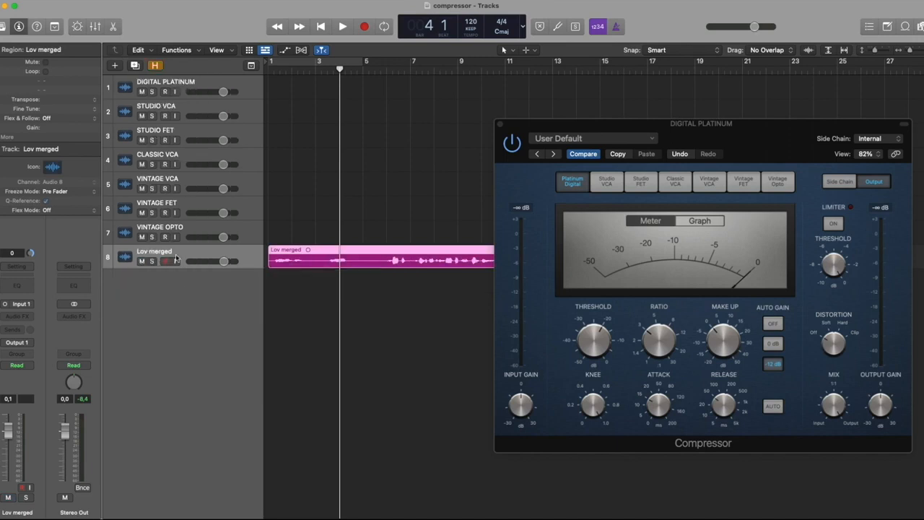
Step: Close the Compressor window and zoom the tracks area to fit the Lov merged region
{"action": "left_click", "coordinate": [543, 126]}
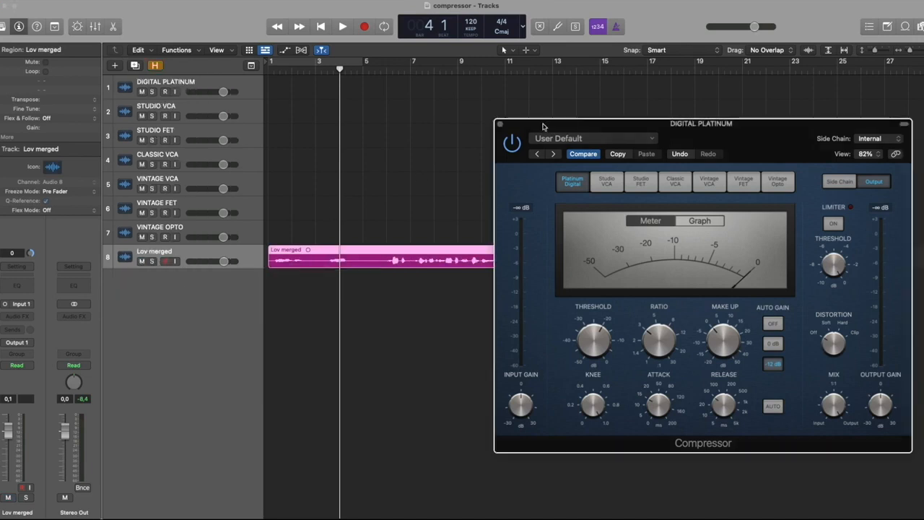
{"action": "left_click", "coordinate": [500, 125]}
{"action": "key", "text": "z"}
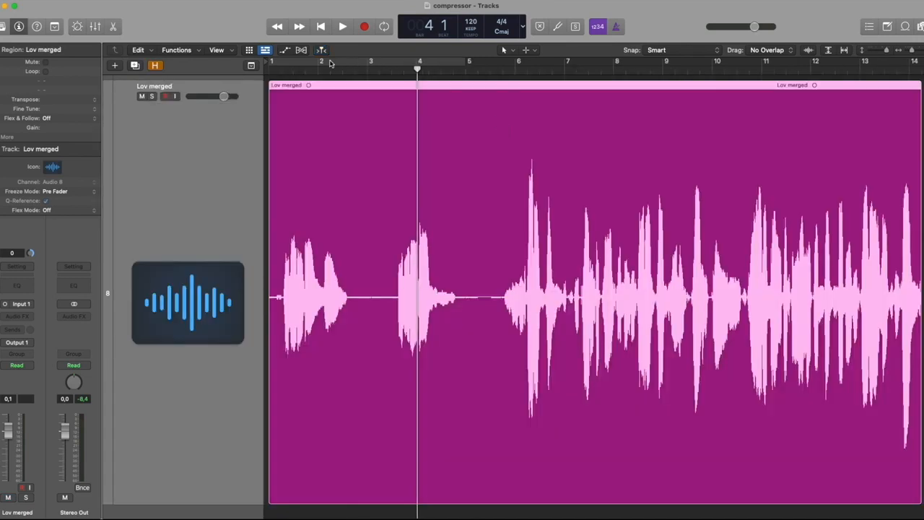
Step: Play the uncompressed vocal from the project start, pausing after the quiet phrases and after the louder passage
{"action": "key", "text": "Return"}
{"action": "key", "text": "space"}
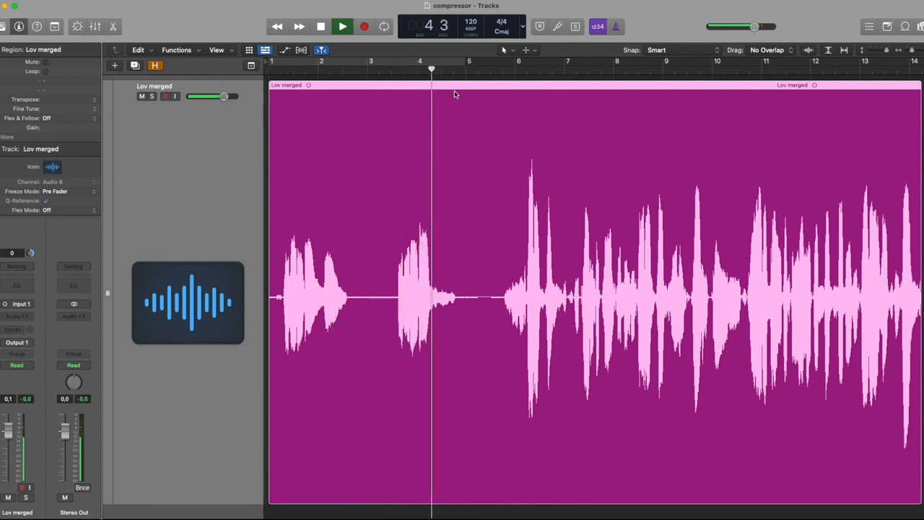
{"action": "key", "text": "space"}
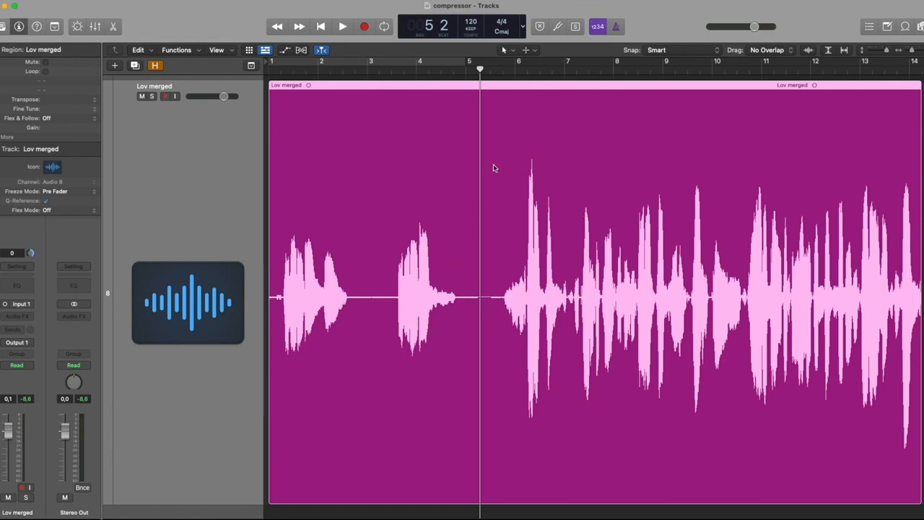
{"action": "key", "text": "space"}
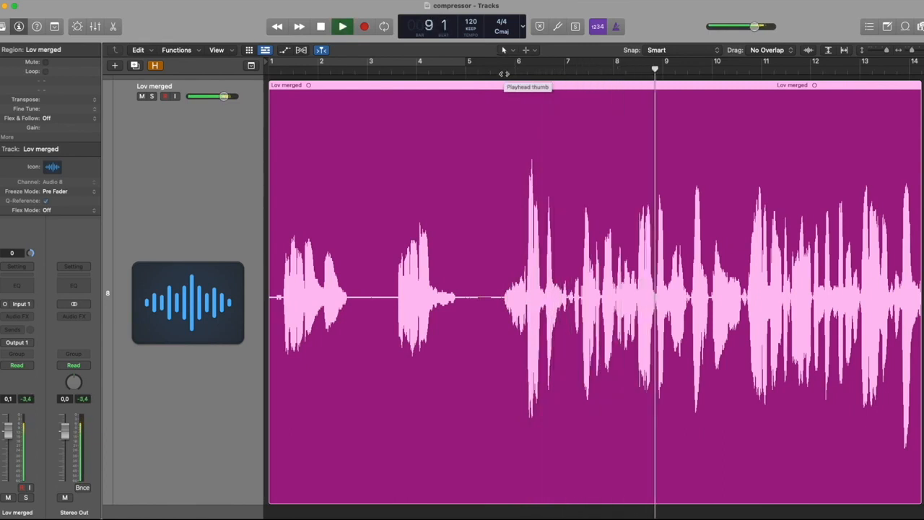
{"action": "key", "text": "space"}
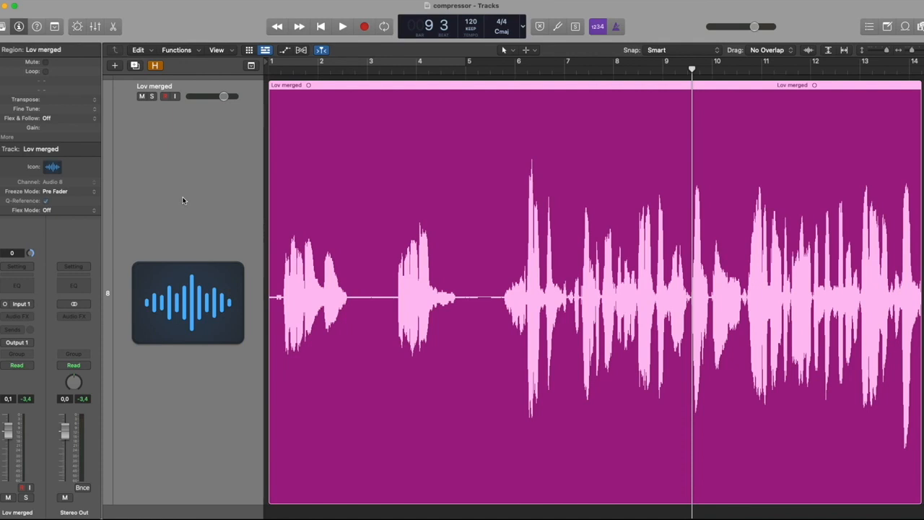
Step: Insert a Compressor on the Lov merged track and show its window
{"action": "left_click", "coordinate": [20, 274]}
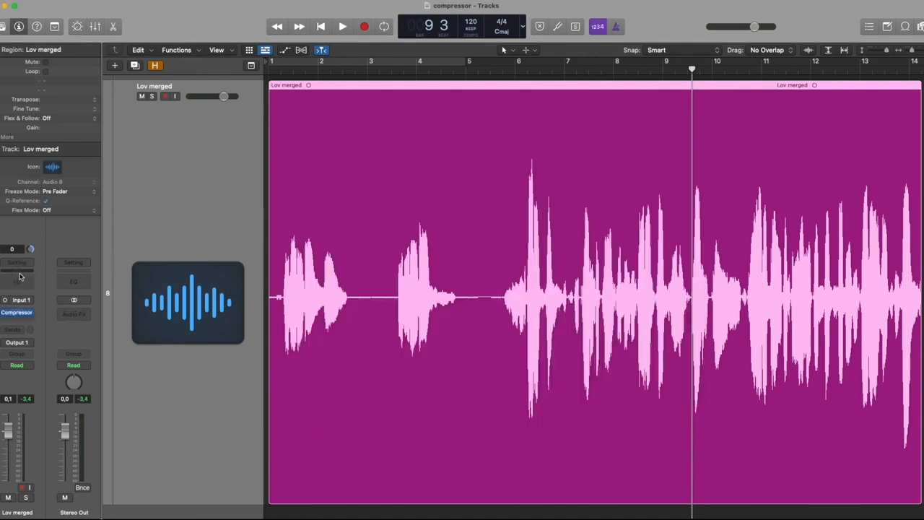
{"action": "left_click", "coordinate": [18, 312]}
{"action": "left_click_drag", "start_coordinate": [455, 350], "coordinate": [479, 456]}
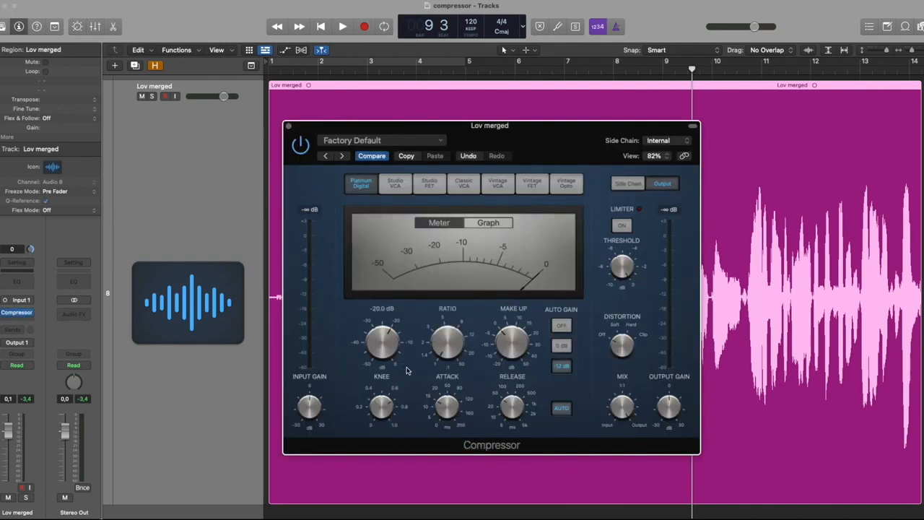
Step: View the Compressor's VCA, FET and Opto circuit types from Studio VCA to Vintage Opto and return to Platinum Digital
{"action": "left_click", "coordinate": [395, 184]}
{"action": "left_click", "coordinate": [429, 184]}
{"action": "left_click", "coordinate": [463, 184]}
{"action": "left_click", "coordinate": [498, 184]}
{"action": "left_click", "coordinate": [531, 183]}
{"action": "left_click", "coordinate": [568, 183]}
{"action": "left_click", "coordinate": [497, 184]}
{"action": "left_click", "coordinate": [464, 184]}
{"action": "left_click", "coordinate": [429, 184]}
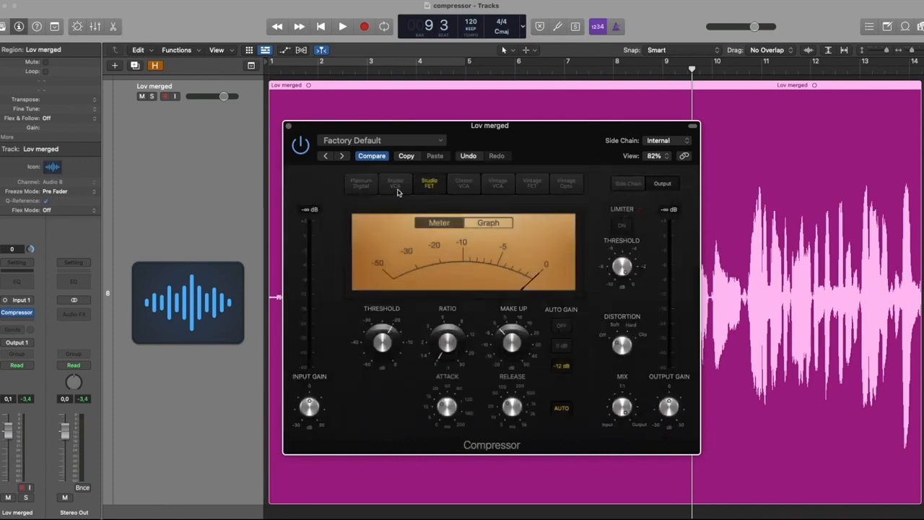
{"action": "left_click", "coordinate": [395, 183]}
{"action": "left_click", "coordinate": [358, 185]}
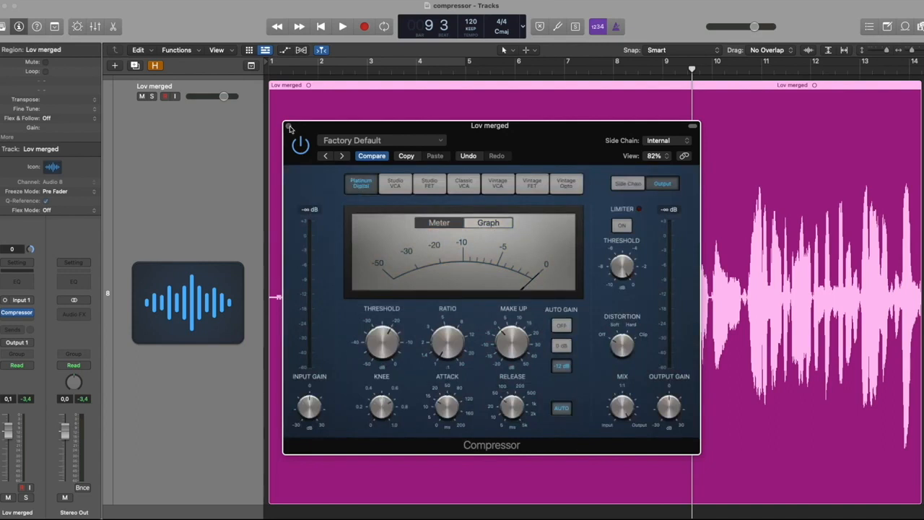
Step: Switch to the Classic VCA circuit and set a cycle range over about bars 9 to 11, keeping the loud passage uncovered
{"action": "left_click", "coordinate": [466, 185]}
{"action": "left_click_drag", "start_coordinate": [645, 64], "coordinate": [732, 62]}
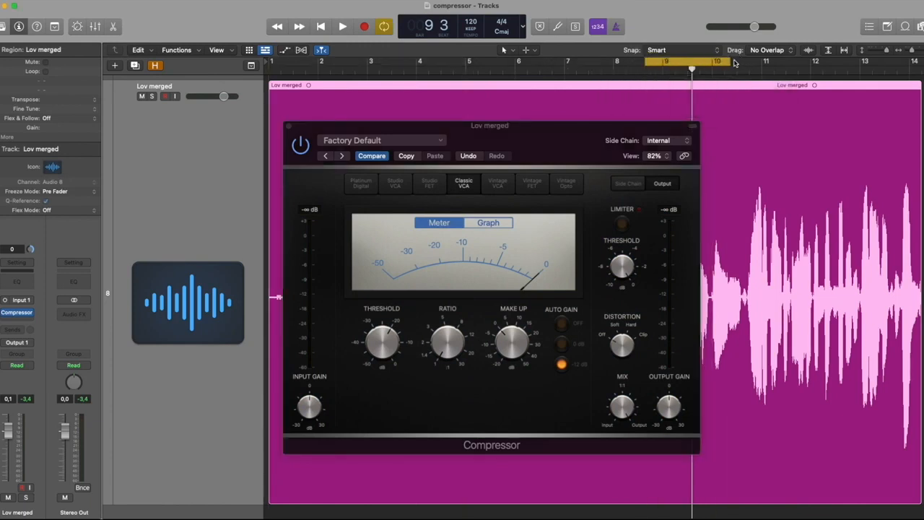
{"action": "left_click_drag", "start_coordinate": [731, 62], "coordinate": [799, 62]}
{"action": "left_click_drag", "start_coordinate": [546, 135], "coordinate": [461, 125]}
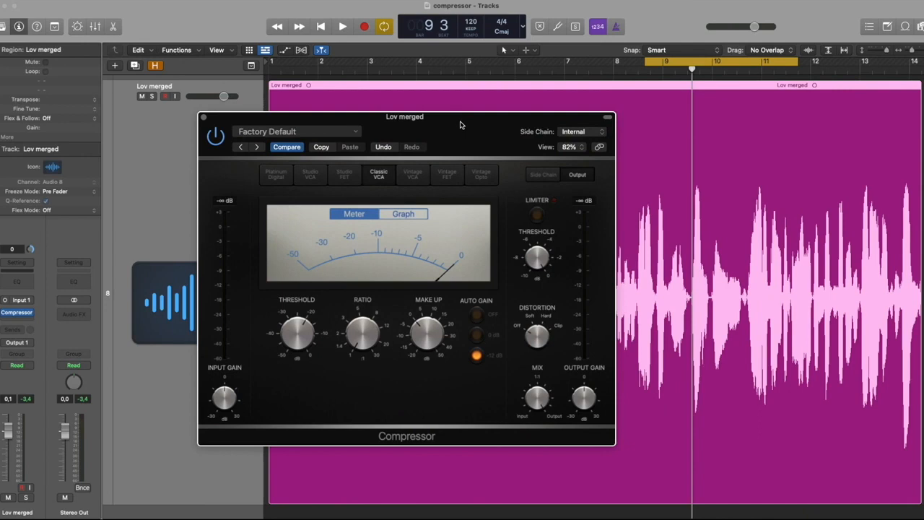
Step: Play the looped vocal while comparing the Vintage VCA, Vintage FET, Vintage Opto and Studio FET circuits, ending on Vintage Opto
{"action": "key", "text": "space"}
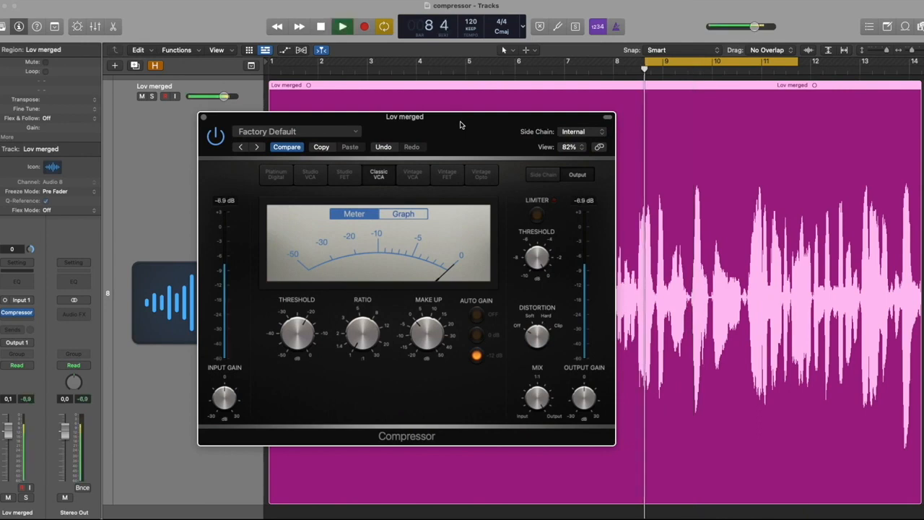
{"action": "left_click", "coordinate": [406, 176]}
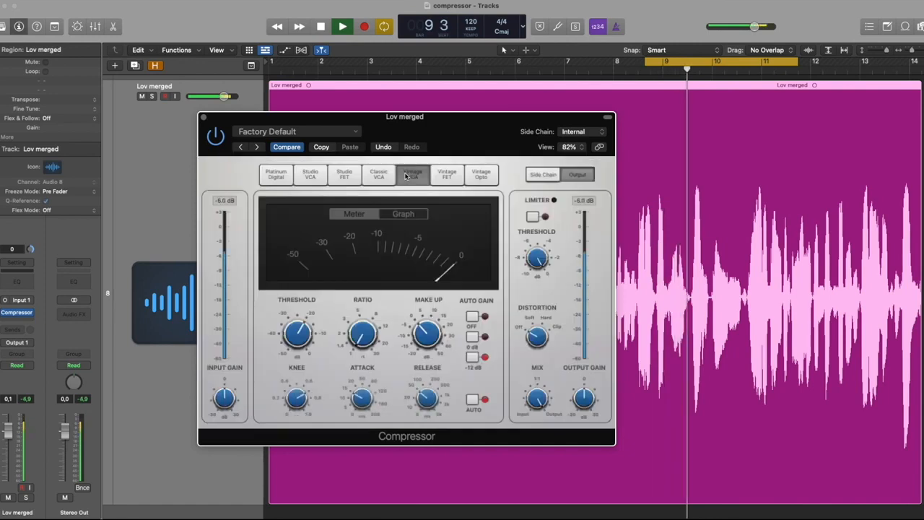
{"action": "left_click", "coordinate": [446, 174]}
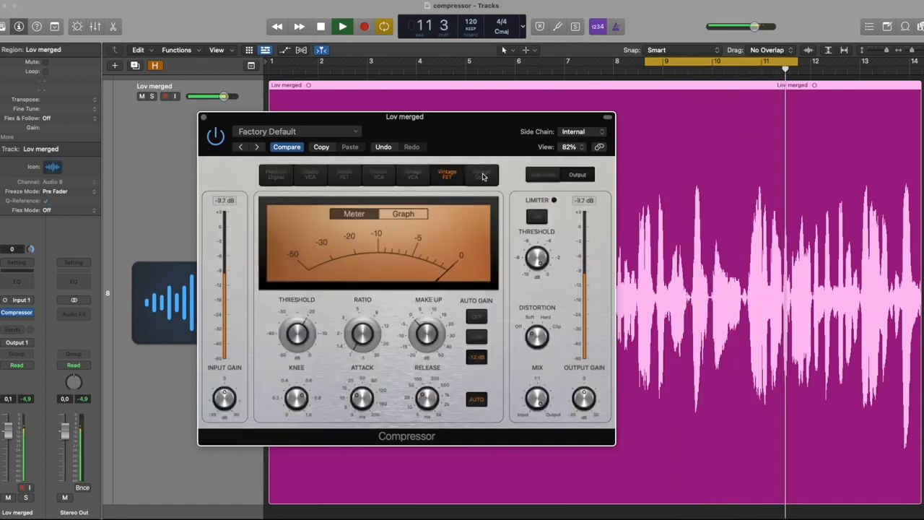
{"action": "left_click", "coordinate": [483, 176]}
{"action": "left_click", "coordinate": [342, 177]}
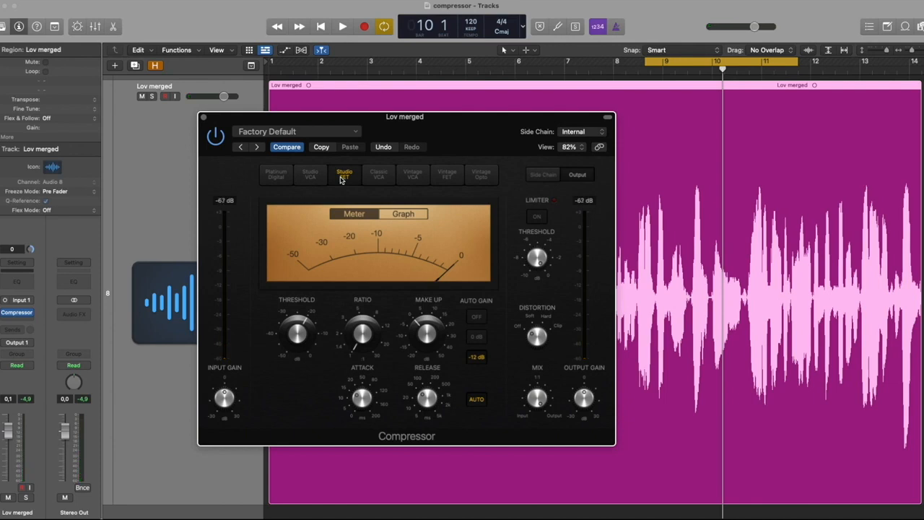
{"action": "left_click", "coordinate": [493, 177]}
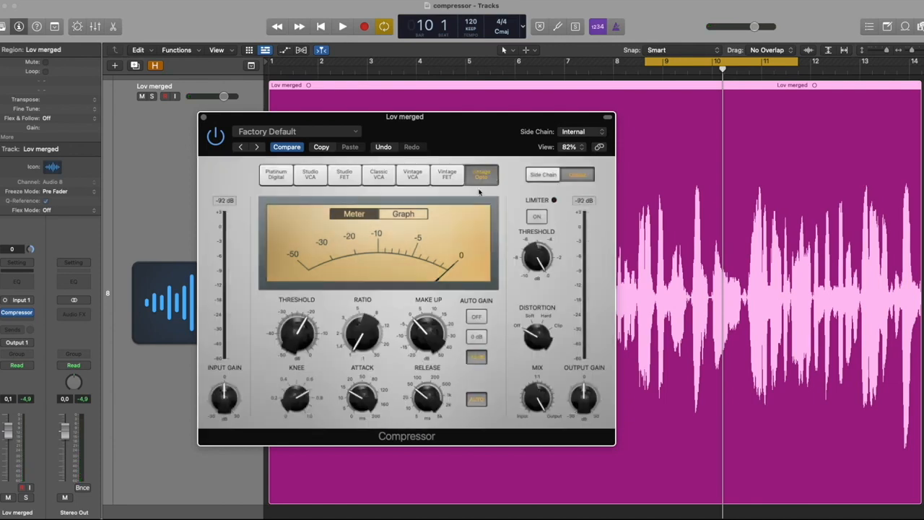
Step: Replace the cycle range with bars 1 to 6, then play the quiet phrases and raise the Vintage Opto ratio
{"action": "left_click_drag", "start_coordinate": [481, 117], "coordinate": [835, 217]}
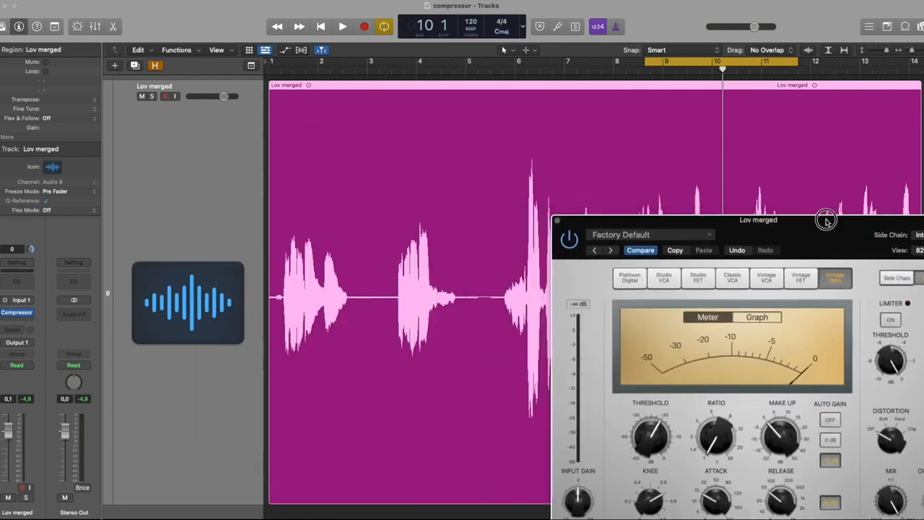
{"action": "left_click", "coordinate": [664, 62]}
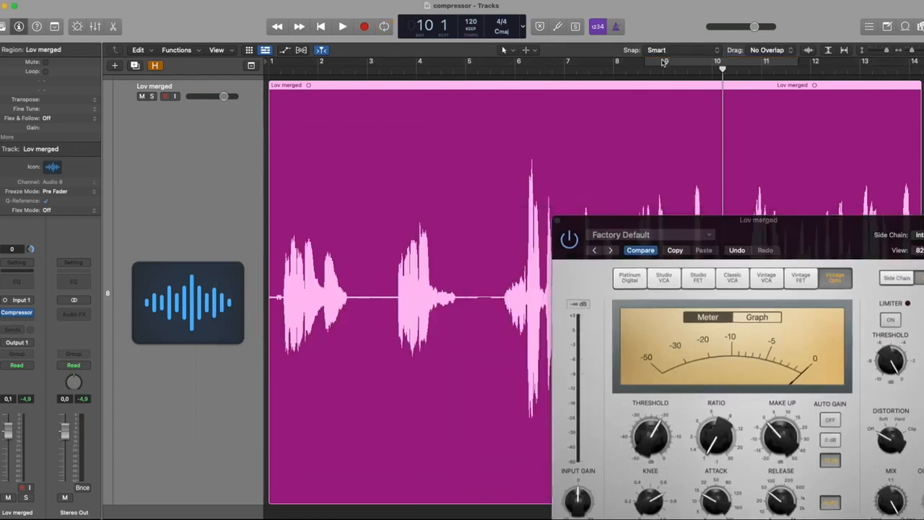
{"action": "left_click_drag", "start_coordinate": [281, 63], "coordinate": [518, 70]}
{"action": "key", "text": "space"}
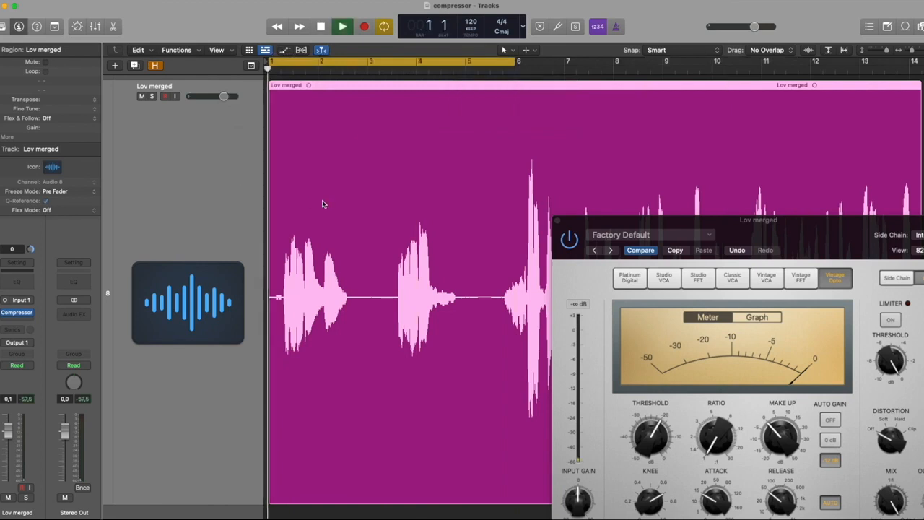
{"action": "left_click_drag", "start_coordinate": [717, 419], "coordinate": [718, 393]}
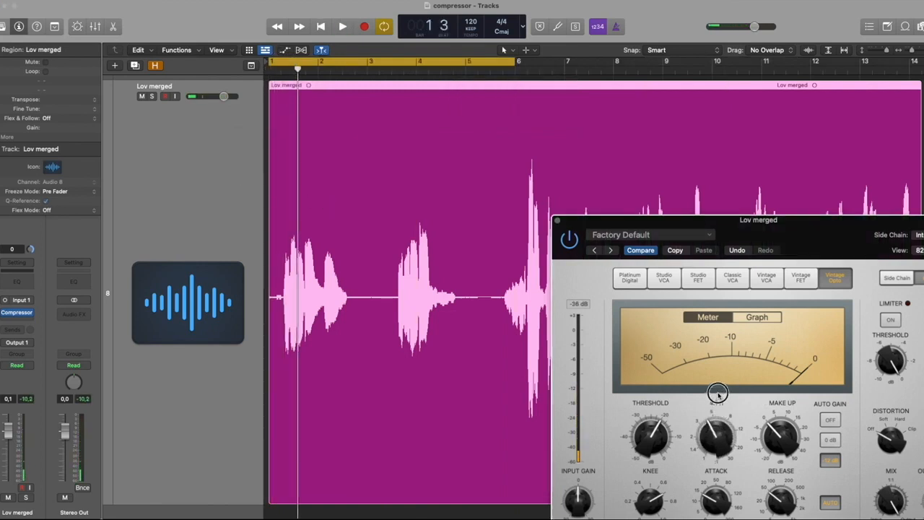
Step: Load the Vintage Medium preset from the Compressor's Voice presets
{"action": "left_click_drag", "start_coordinate": [719, 218], "coordinate": [525, 142]}
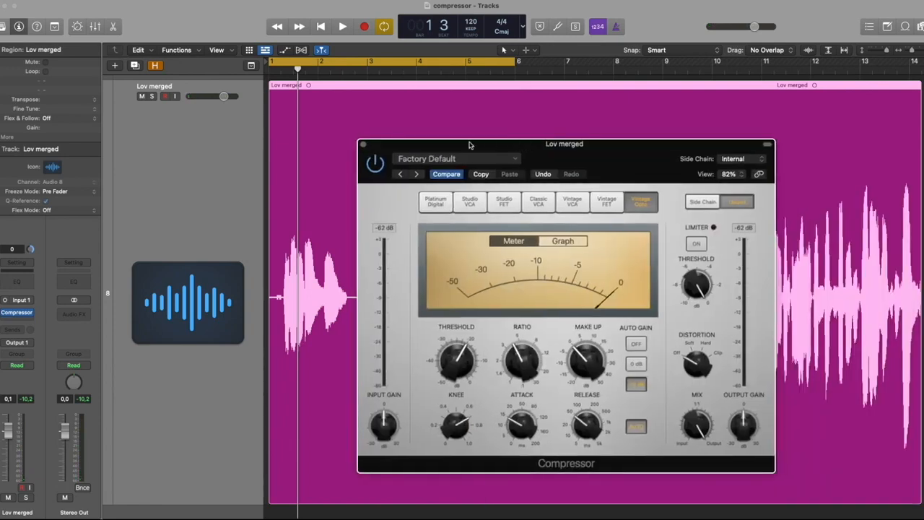
{"action": "left_click", "coordinate": [471, 159]}
{"action": "mouse_move", "coordinate": [459, 491]}
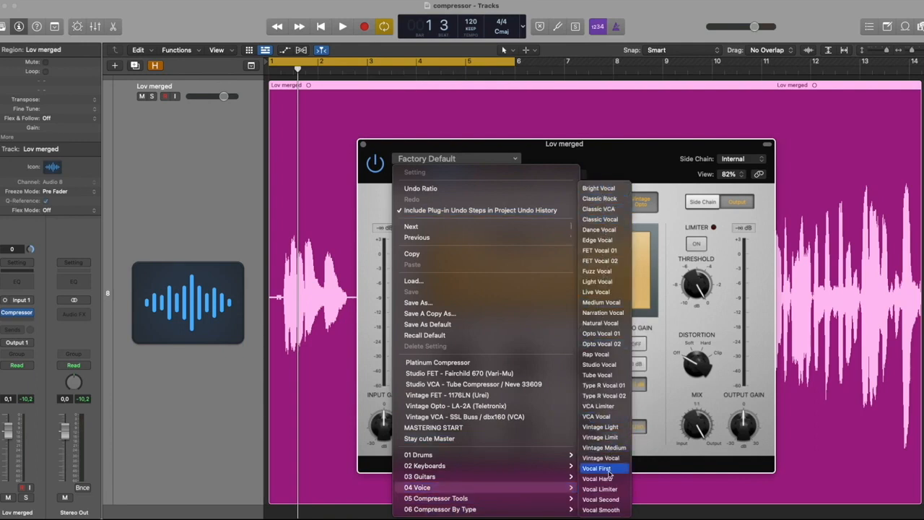
{"action": "left_click", "coordinate": [616, 452]}
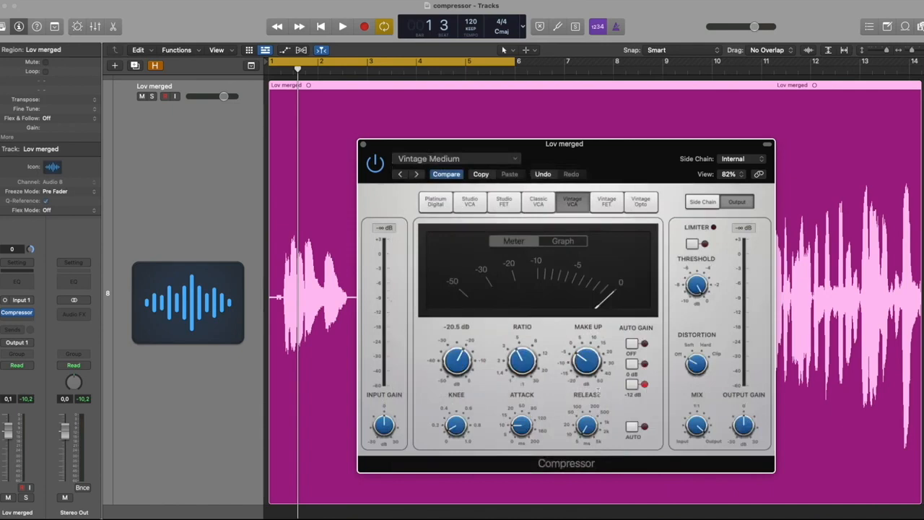
Step: Load the Vocal Hard preset from the Compressor's Voice presets
{"action": "left_click", "coordinate": [507, 159]}
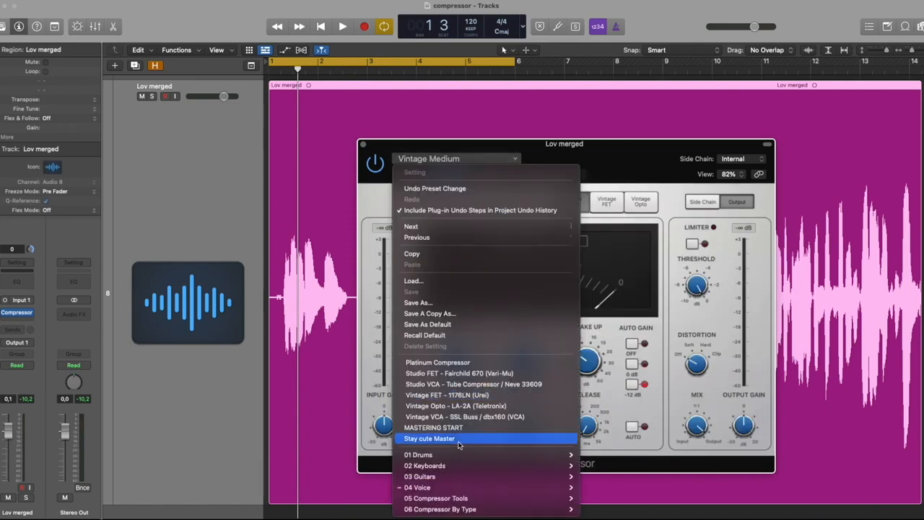
{"action": "mouse_move", "coordinate": [505, 488]}
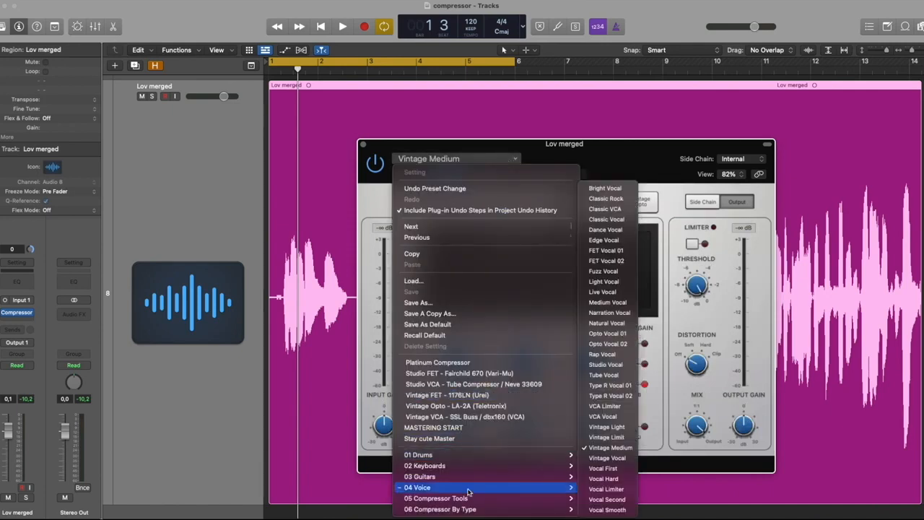
{"action": "left_click", "coordinate": [603, 479]}
Step: Use the Vintage Opto circuit with a 4.1:1 ratio and move the Compressor window clear of the first vocal phrases
{"action": "mouse_move", "coordinate": [531, 358]}
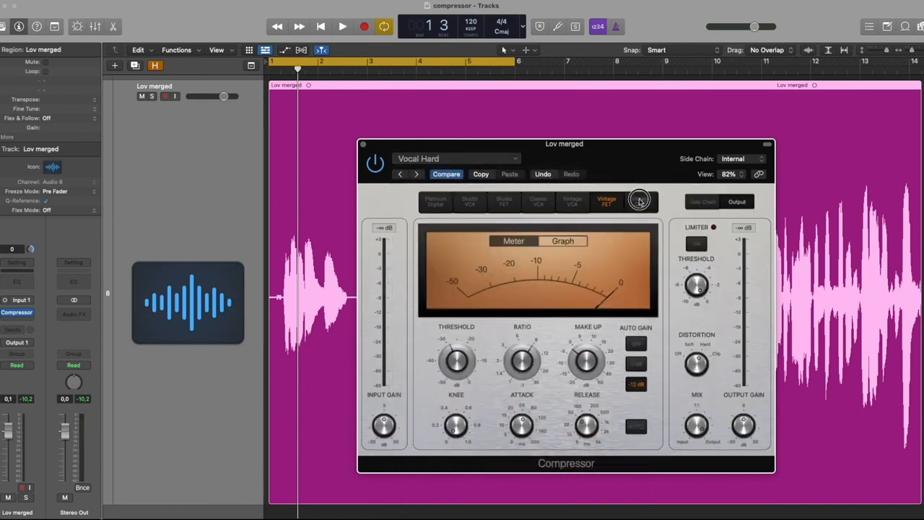
{"action": "left_click_drag", "start_coordinate": [527, 362], "coordinate": [534, 382]}
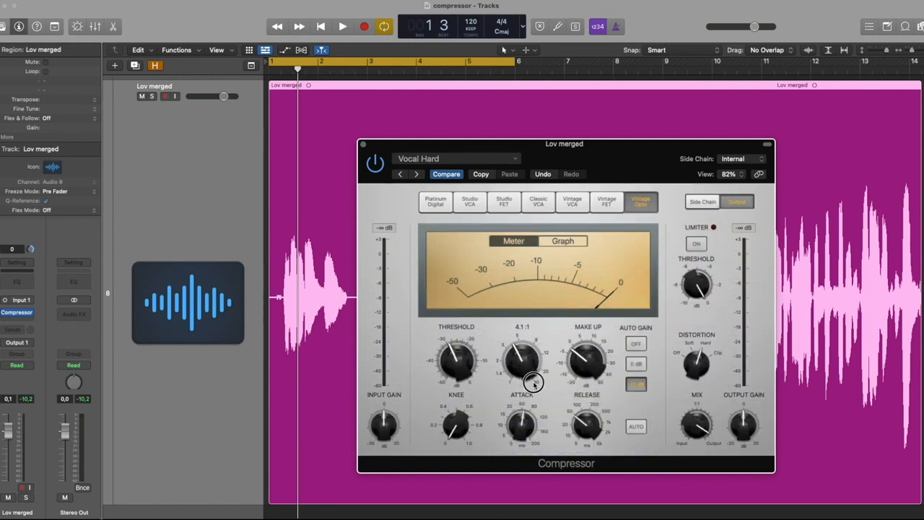
{"action": "left_click_drag", "start_coordinate": [473, 144], "coordinate": [680, 171]}
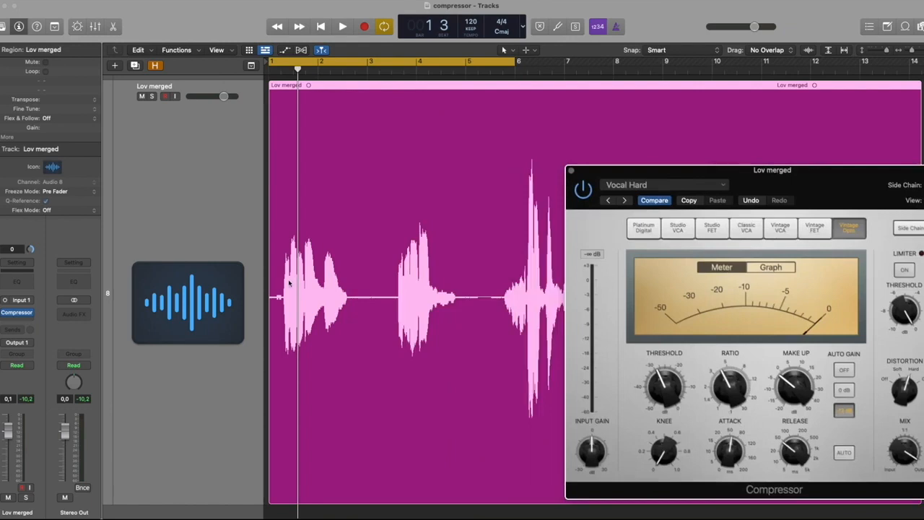
Step: Play the compressed quiet phrase, turn off the cycle range, and listen to the louder passage from about bar 5
{"action": "key", "text": "space"}
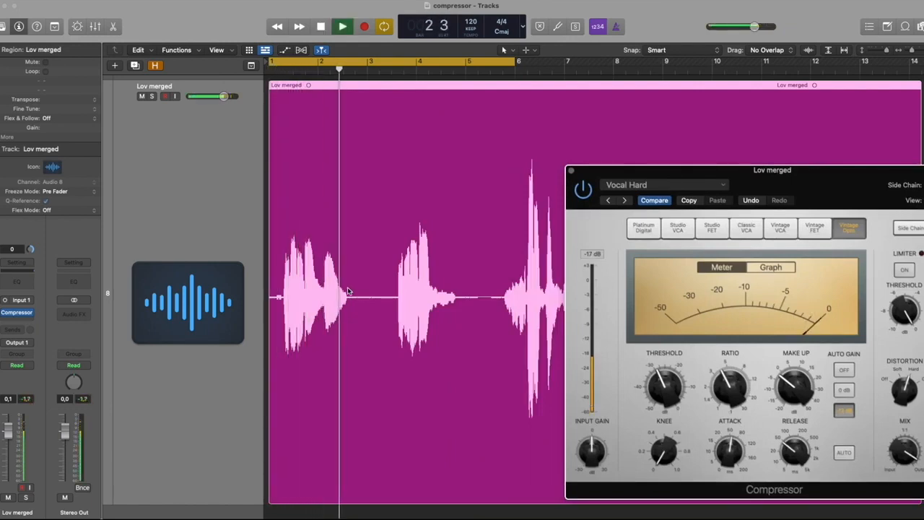
{"action": "key", "text": "space"}
{"action": "left_click", "coordinate": [490, 64]}
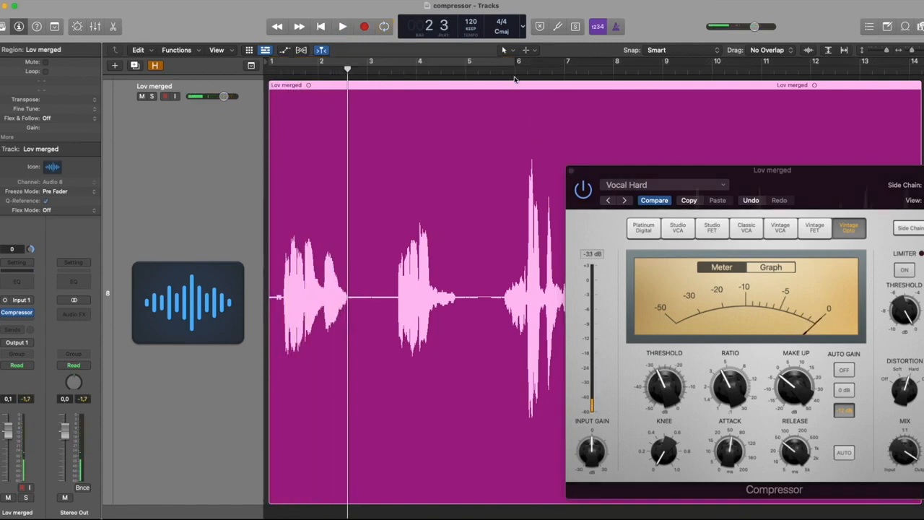
{"action": "left_click", "coordinate": [488, 71]}
{"action": "key", "text": "space"}
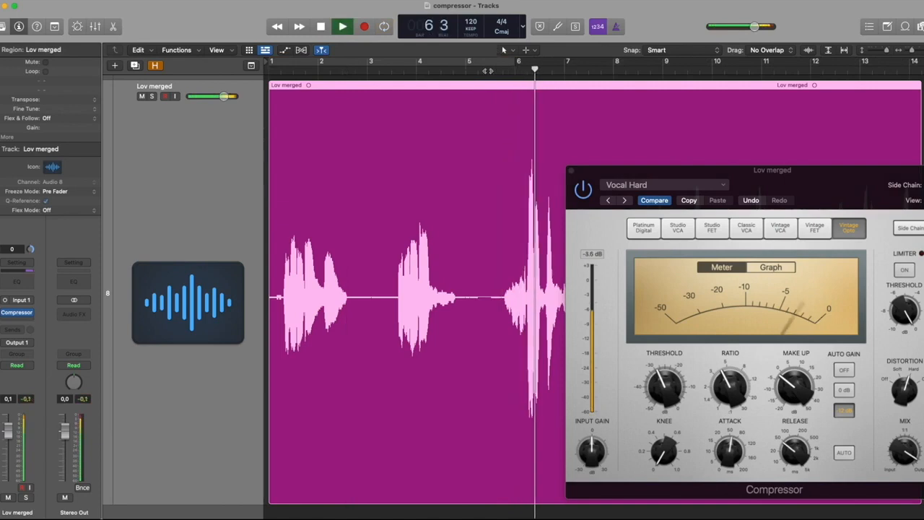
{"action": "key", "text": "space"}
Step: Raise the Vintage Opto threshold and replay the vocal from the first phrase
{"action": "left_click_drag", "start_coordinate": [673, 383], "coordinate": [672, 378]}
{"action": "left_click", "coordinate": [287, 71]}
{"action": "key", "text": "space"}
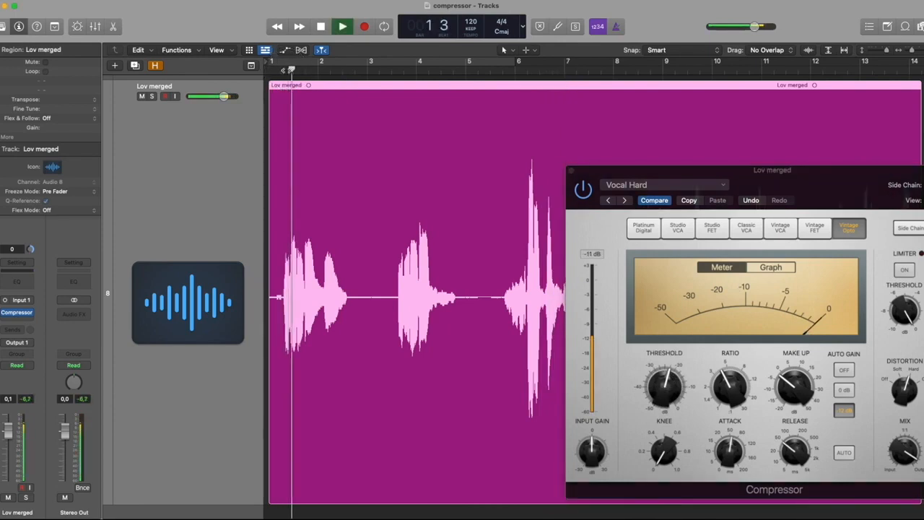
Step: Lower the Vintage Opto threshold and replay the vocal from the first phrase through the louder passage to bar 7
{"action": "key", "text": "space"}
{"action": "left_click_drag", "start_coordinate": [667, 387], "coordinate": [668, 394]}
{"action": "left_click", "coordinate": [282, 70]}
{"action": "key", "text": "space"}
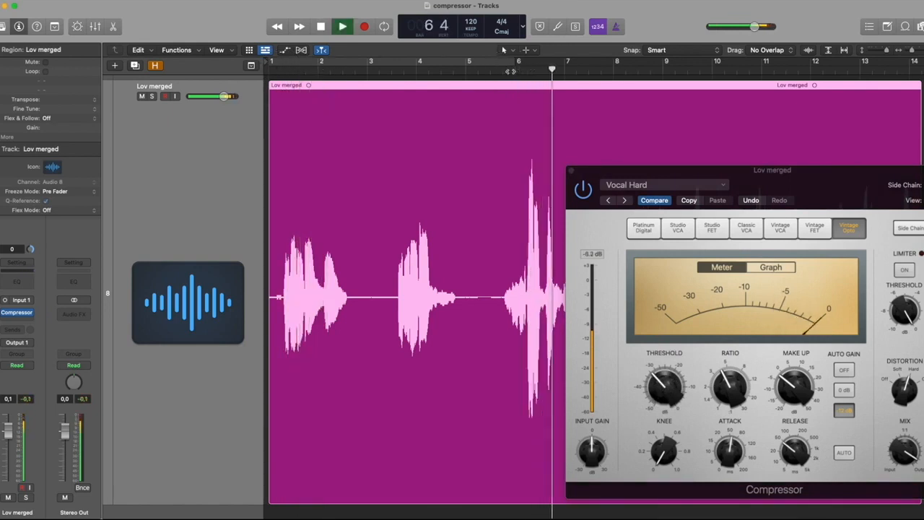
{"action": "key", "text": "space"}
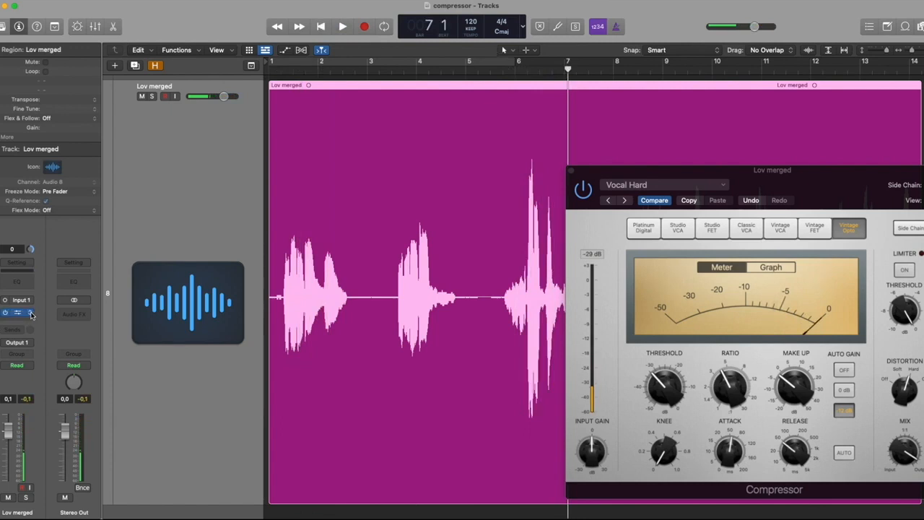
Step: Bypass the Compressor on Lov merged and try removing the Compressor from the VINTAGE VCA track
{"action": "left_click", "coordinate": [6, 314]}
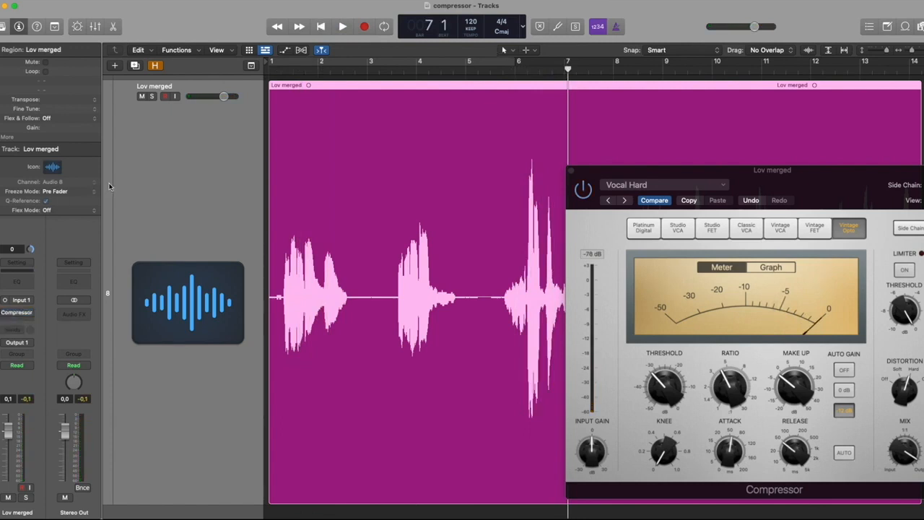
{"action": "scroll", "coordinate": [145, 251], "scroll_direction": "down", "scroll_amount": 5}
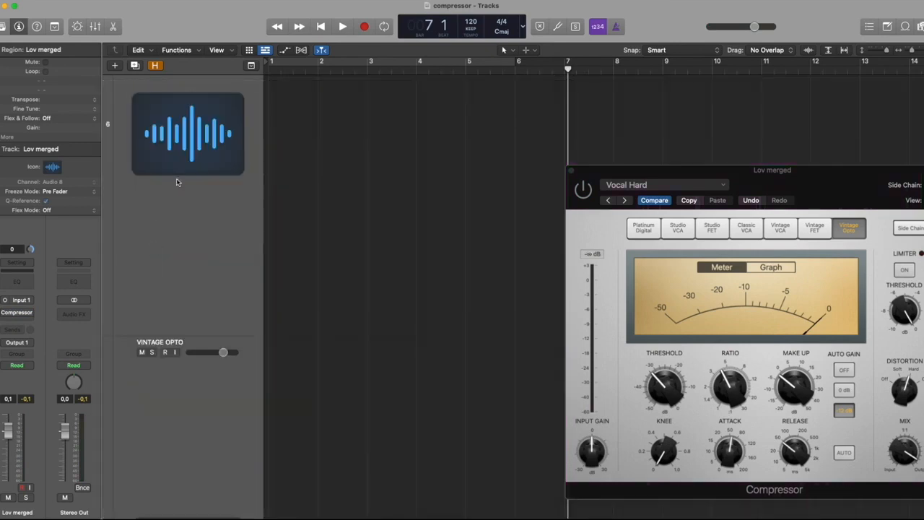
{"action": "left_click", "coordinate": [215, 141]}
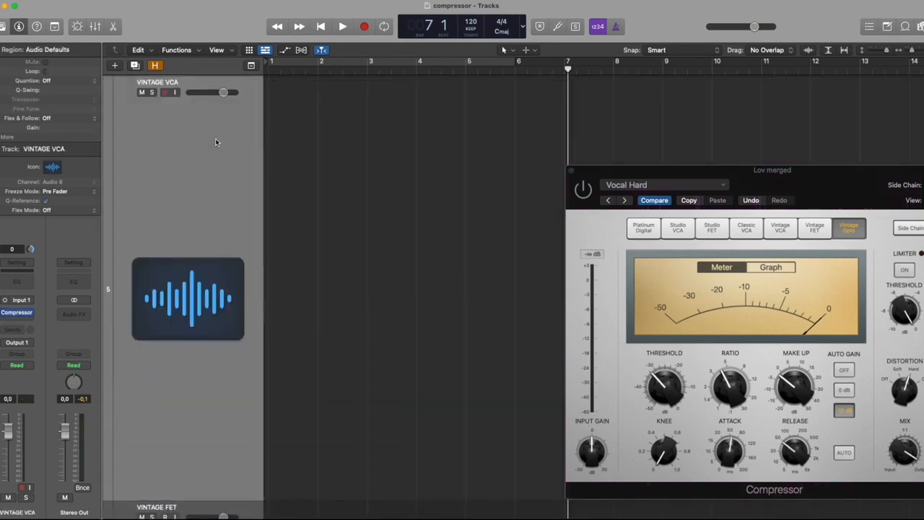
{"action": "left_click", "coordinate": [31, 313]}
{"action": "left_click", "coordinate": [56, 287]}
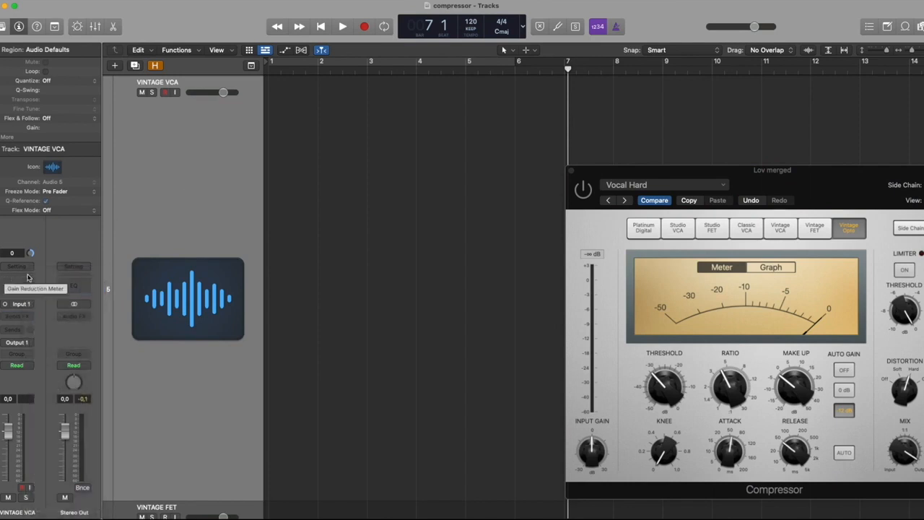
{"action": "key", "text": "super+z"}
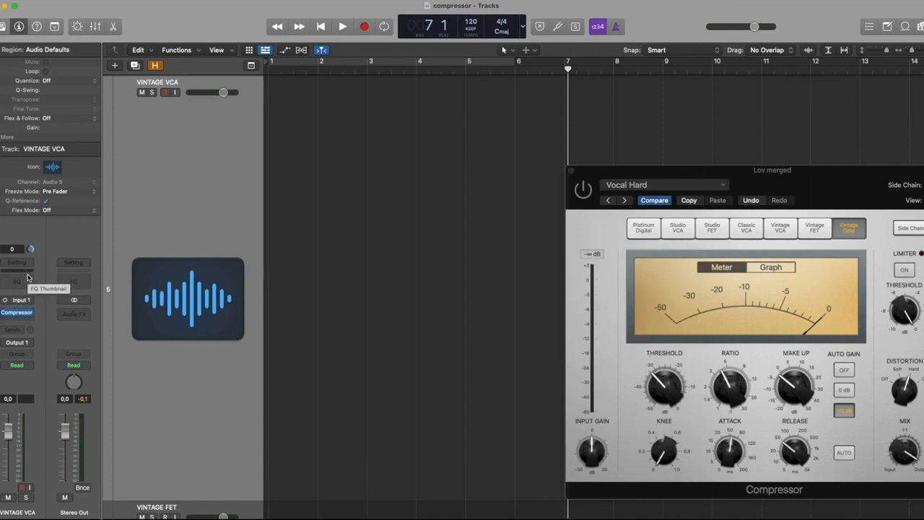
Step: Replace the Compressor on the VINTAGE VCA track with a newly inserted Compressor from the Dynamics effects
{"action": "mouse_move", "coordinate": [29, 313]}
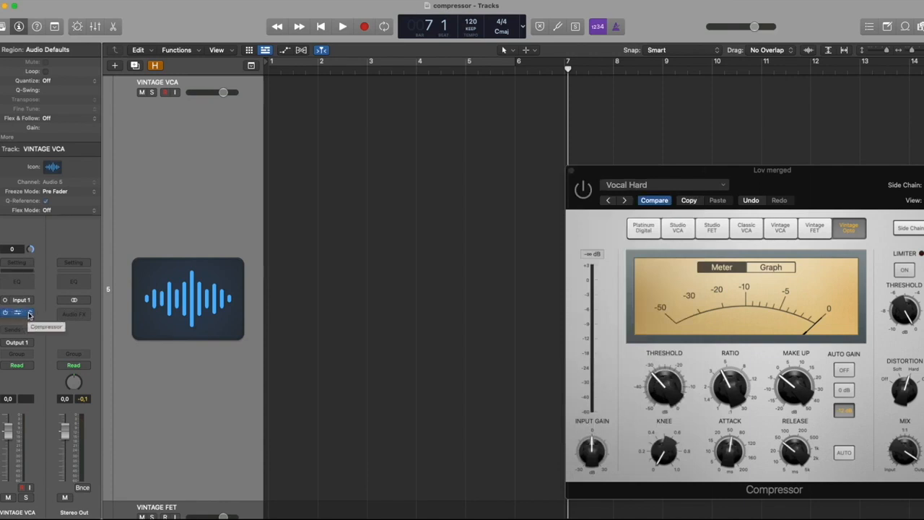
{"action": "left_click", "coordinate": [29, 313]}
{"action": "left_click", "coordinate": [59, 286]}
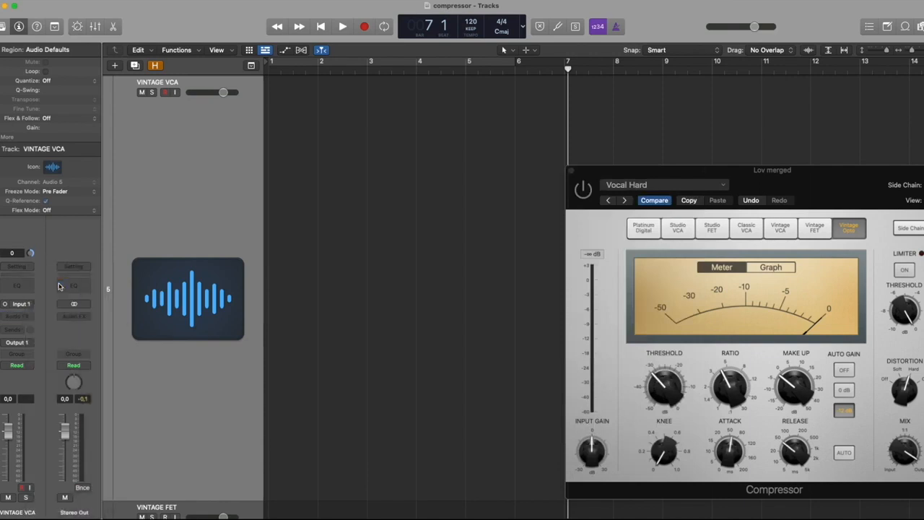
{"action": "left_click", "coordinate": [30, 320]}
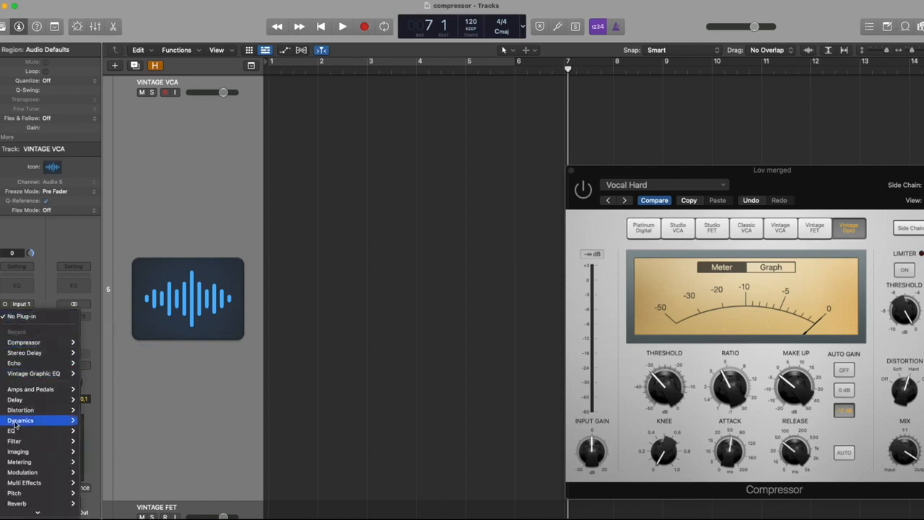
{"action": "mouse_move", "coordinate": [17, 420]}
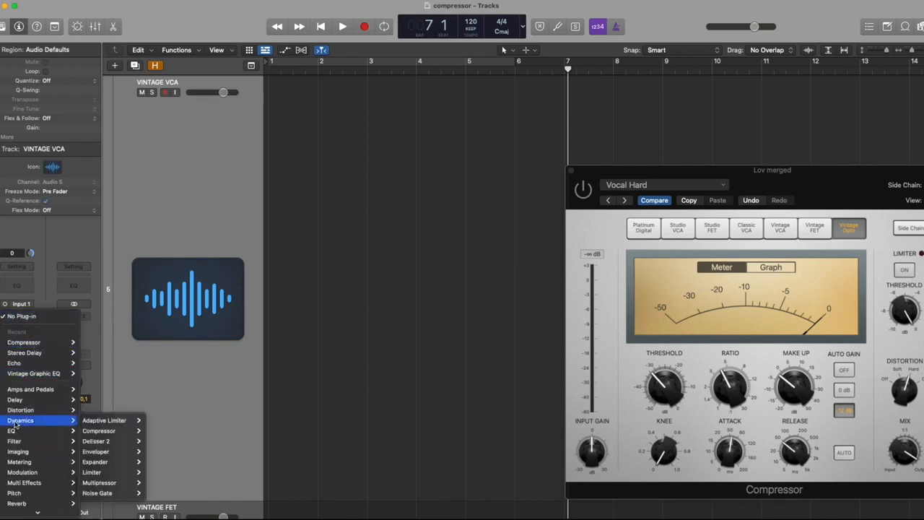
{"action": "left_click", "coordinate": [109, 432]}
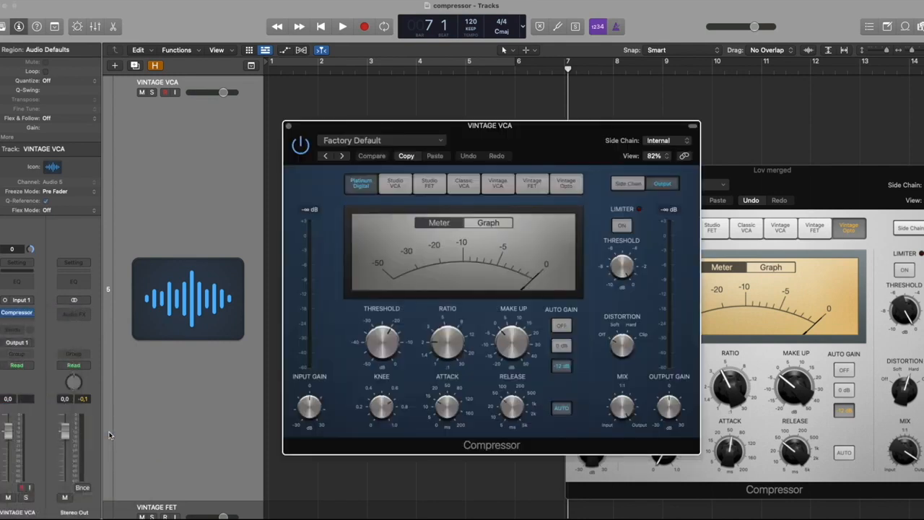
Step: Close the new Compressor, return to the Lov merged track, and move its Compressor window over the start of the region
{"action": "left_click", "coordinate": [288, 126]}
{"action": "key", "text": "super+a"}
{"action": "key", "text": "z"}
{"action": "left_click", "coordinate": [175, 174]}
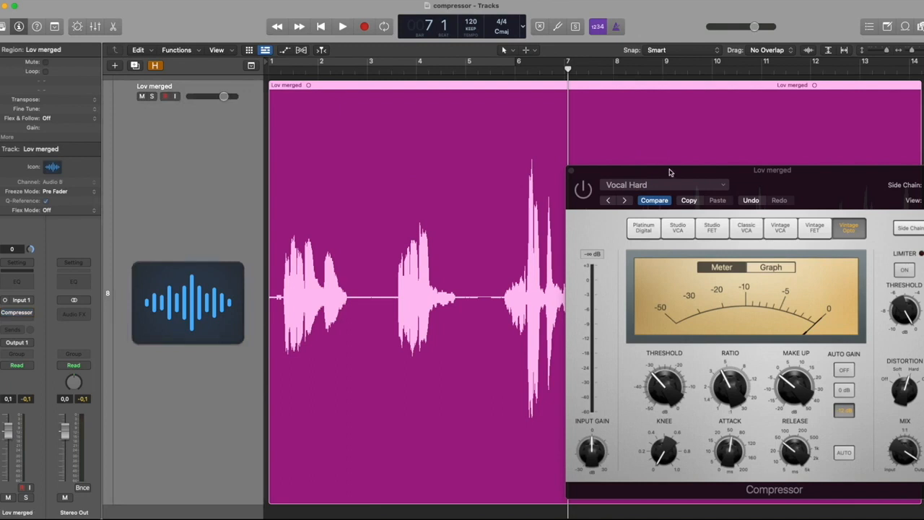
{"action": "left_click_drag", "start_coordinate": [669, 169], "coordinate": [321, 88]}
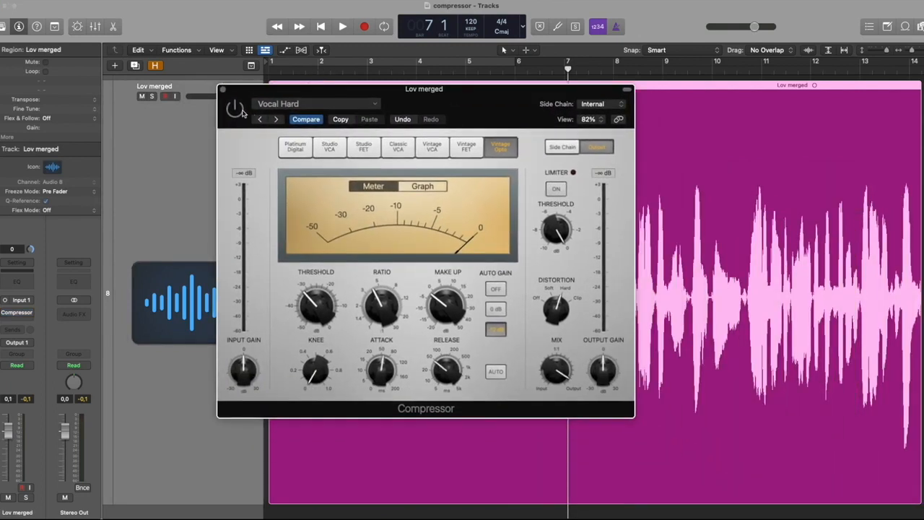
Step: Turn the Lov merged Compressor back on, play the opening phrase, and move the plug-in window clear of the first phrases
{"action": "double_click", "coordinate": [278, 73]}
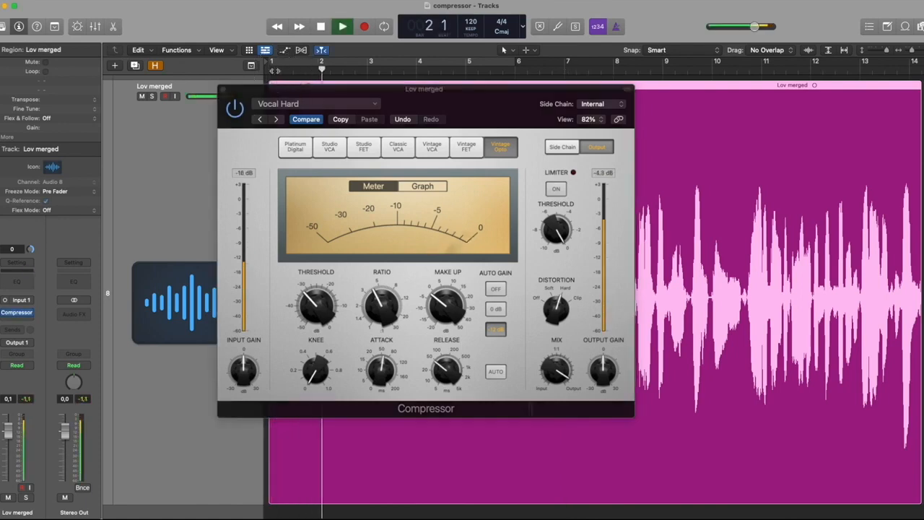
{"action": "key", "text": "space"}
{"action": "left_click_drag", "start_coordinate": [322, 90], "coordinate": [602, 259]}
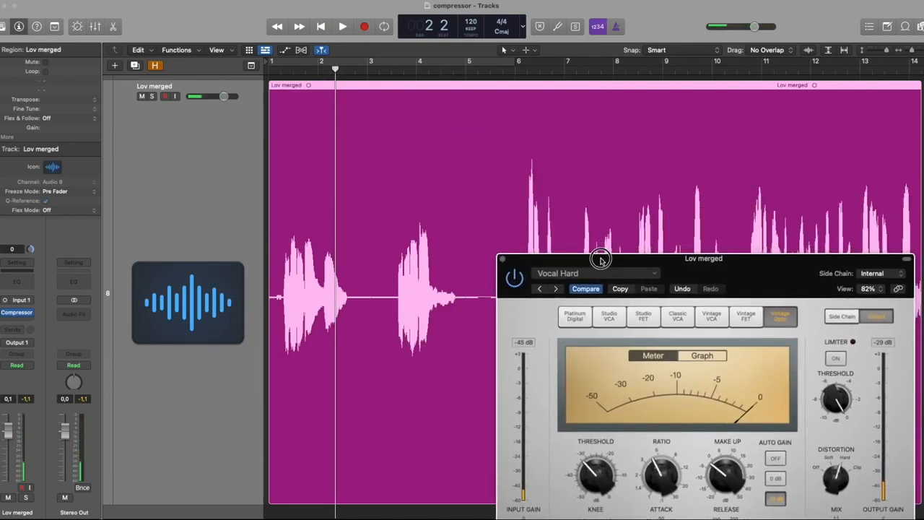
Step: Bounce the Lov merged region in place to a new track as Lov merged_bip, muting the source with normalization off
{"action": "right_click", "coordinate": [391, 88]}
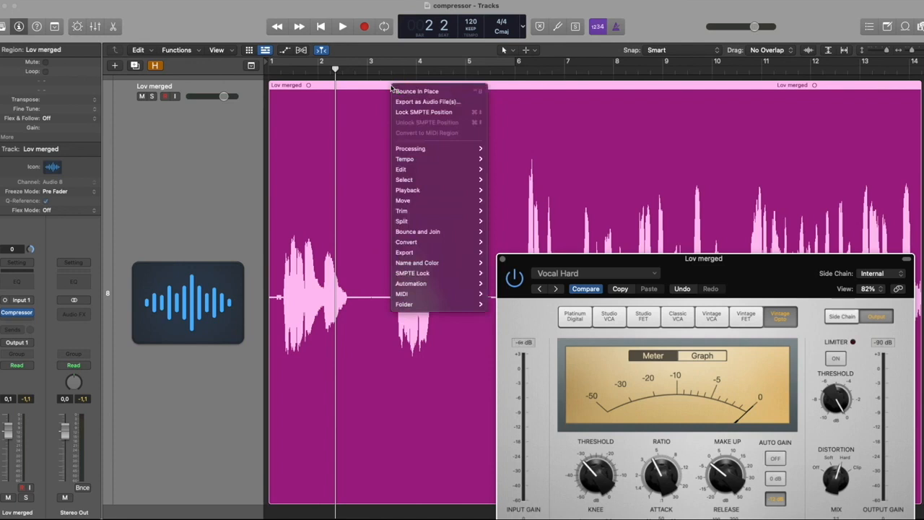
{"action": "mouse_move", "coordinate": [442, 234]}
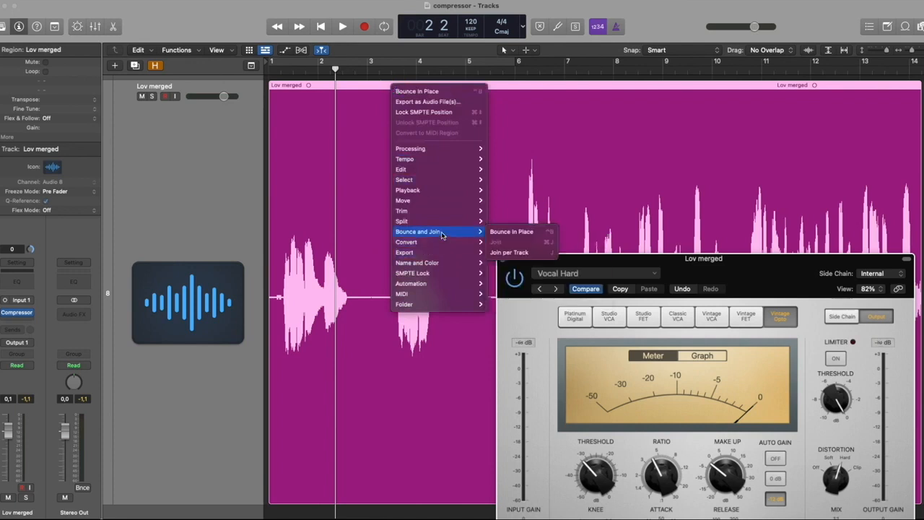
{"action": "left_click", "coordinate": [535, 234]}
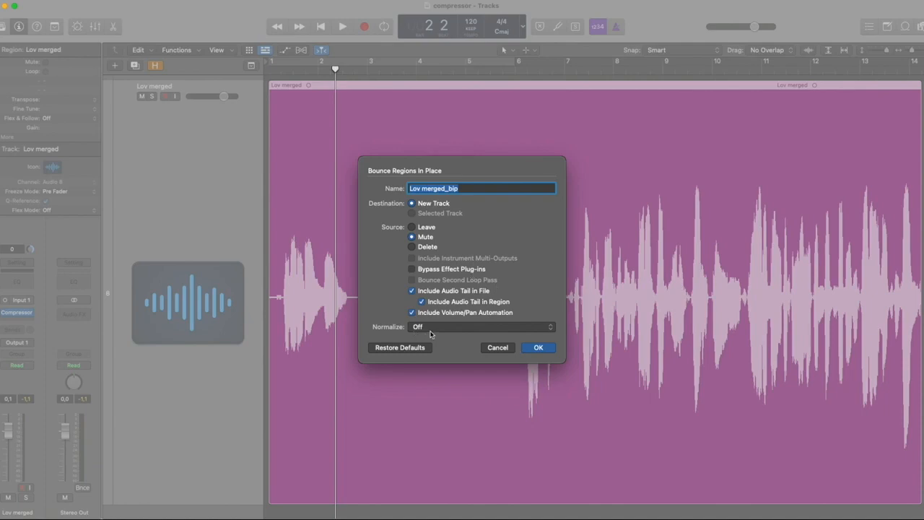
{"action": "left_click", "coordinate": [546, 349]}
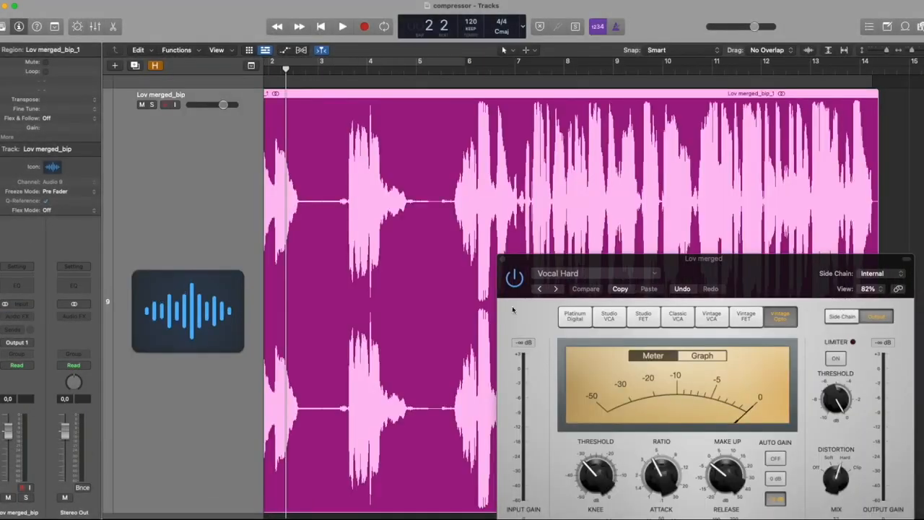
Step: Close the Compressor window and show the original and bounced regions together to compare their waveforms
{"action": "left_click", "coordinate": [505, 260]}
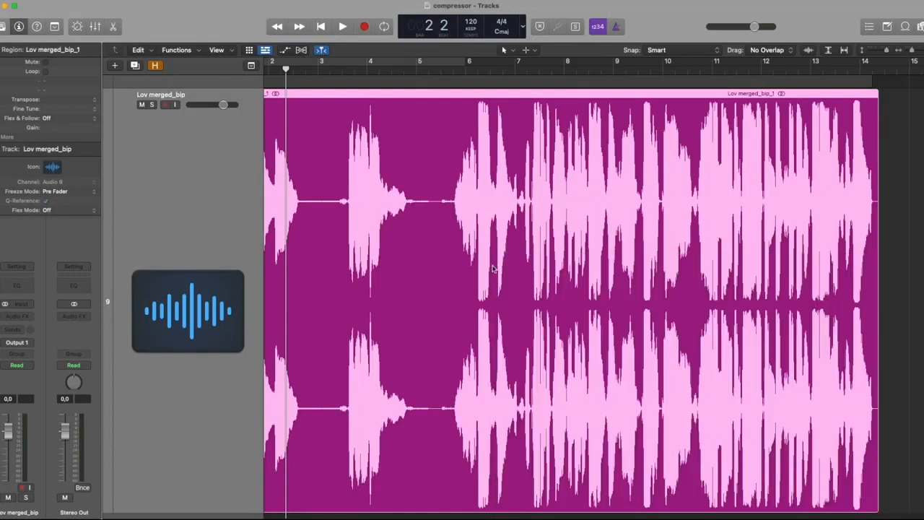
{"action": "left_click", "coordinate": [494, 283], "text": "ctrl+alt"}
{"action": "left_click", "coordinate": [494, 283], "text": "ctrl+alt"}
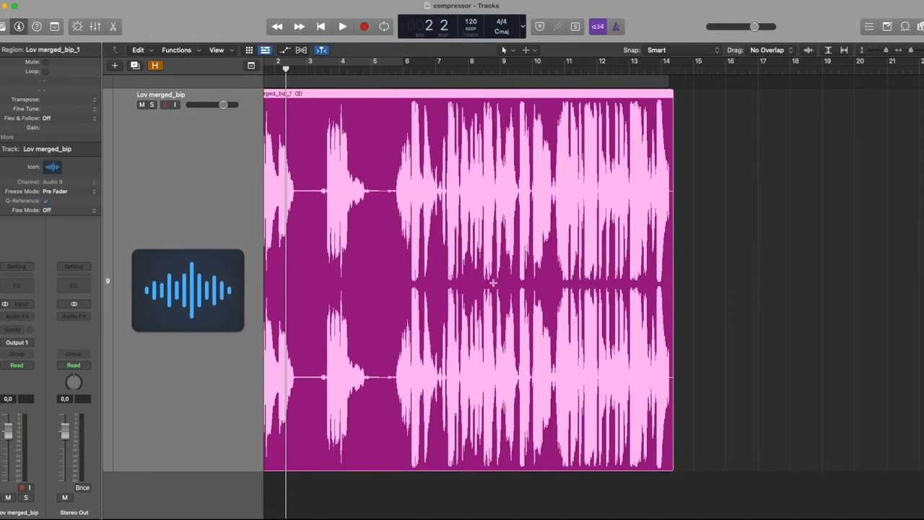
{"action": "key", "text": "super+a"}
{"action": "key", "text": "z"}
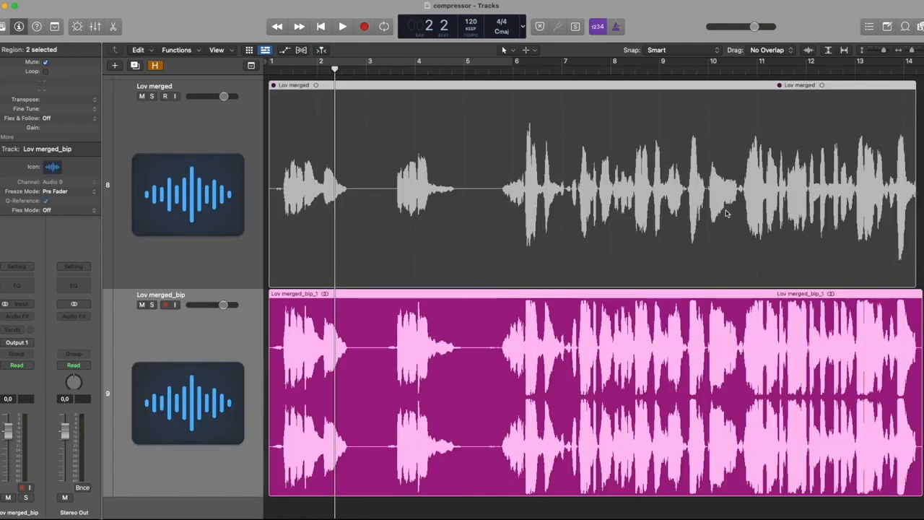
Step: Play the bounced vocal's quiet first phrase, and listen to the louder passage from bar 6
{"action": "left_click", "coordinate": [282, 71]}
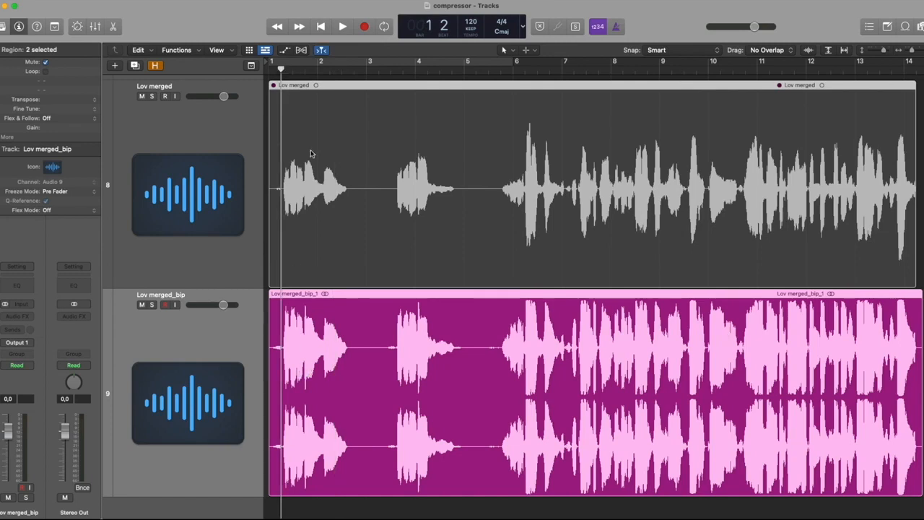
{"action": "left_click", "coordinate": [295, 70]}
{"action": "key", "text": "space"}
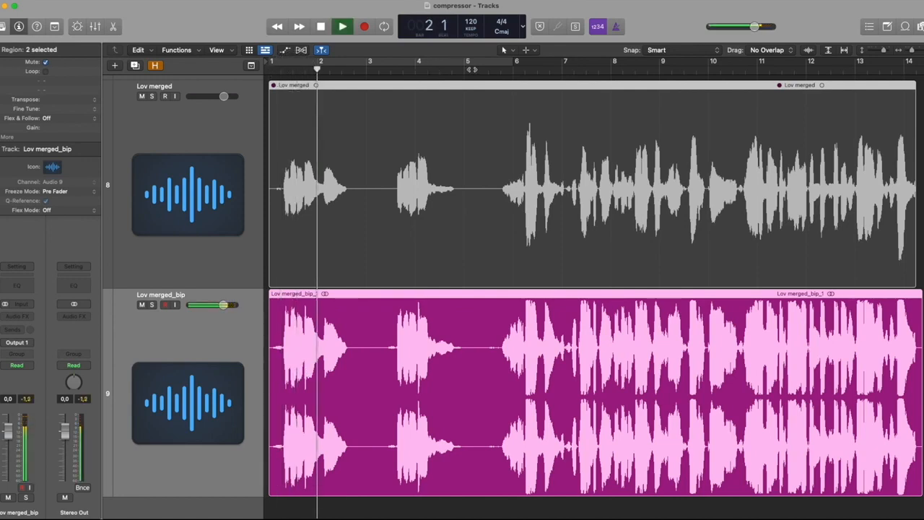
{"action": "left_click", "coordinate": [517, 70]}
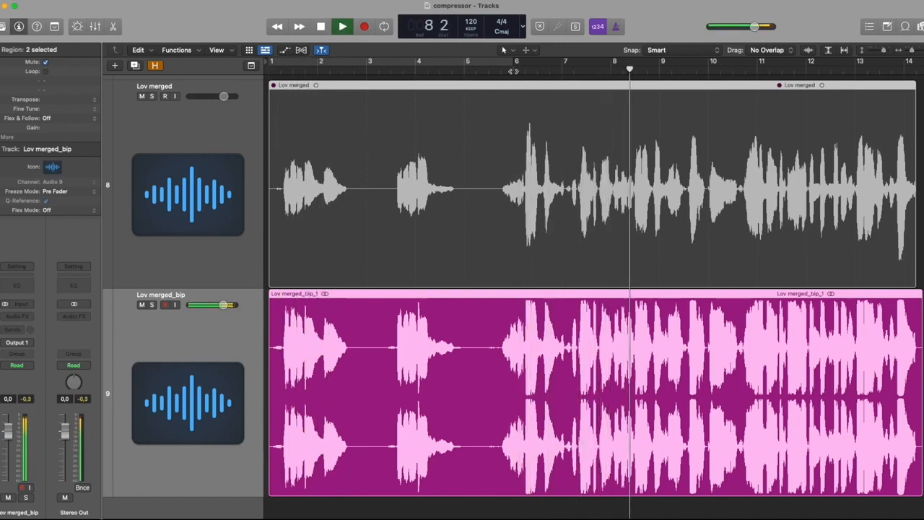
{"action": "key", "text": "space"}
Step: Unmute the original Lov merged region and mute the Lov merged_bip track
{"action": "left_click", "coordinate": [160, 104]}
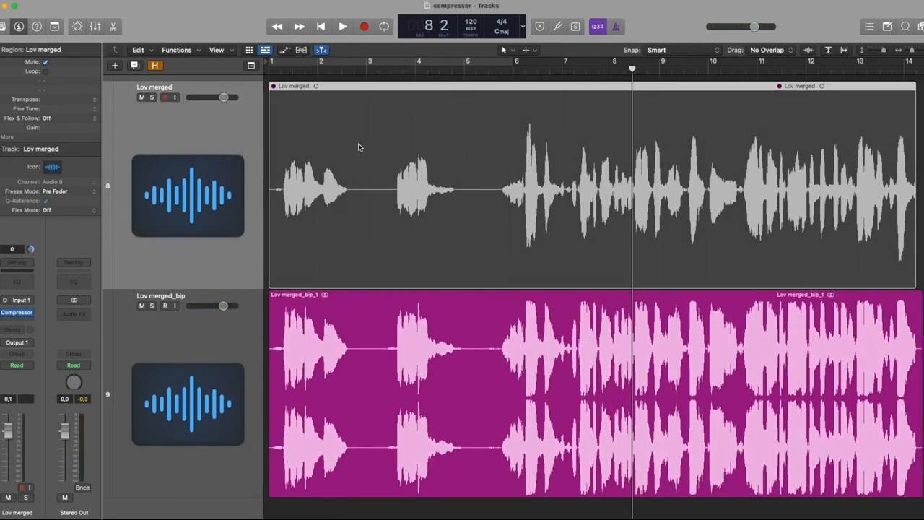
{"action": "key", "text": "ctrl+m"}
{"action": "left_click", "coordinate": [142, 306]}
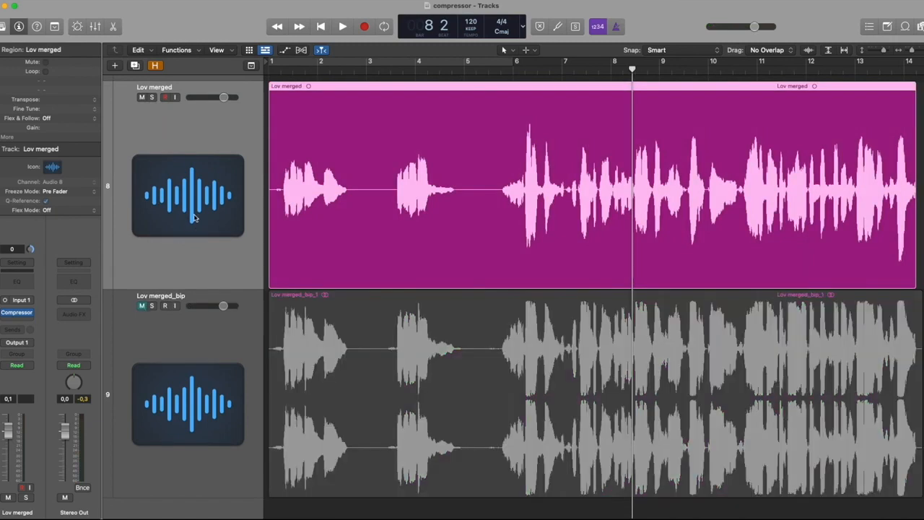
Step: Reopen the Lov merged Compressor, raise its threshold and lower its ratio for gentler compression
{"action": "left_click", "coordinate": [18, 314]}
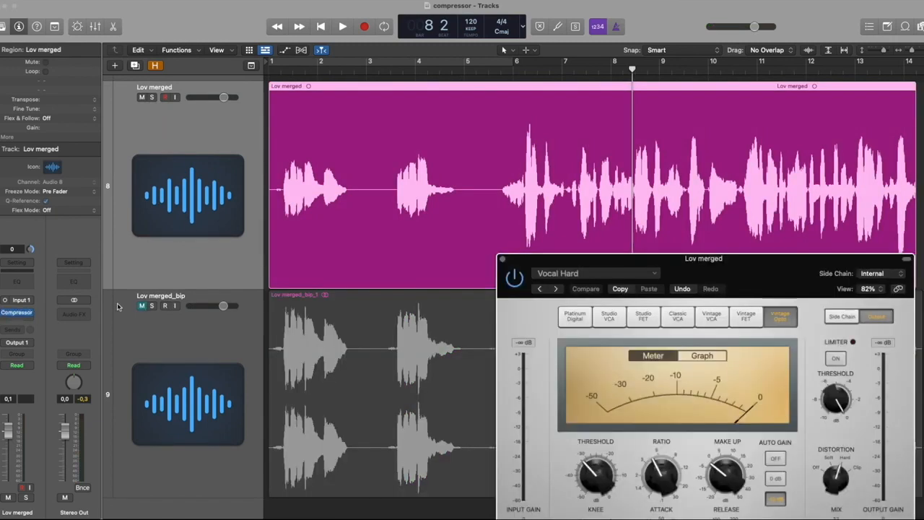
{"action": "left_click_drag", "start_coordinate": [719, 258], "coordinate": [608, 161]}
{"action": "left_click_drag", "start_coordinate": [480, 380], "coordinate": [482, 370]}
{"action": "left_click_drag", "start_coordinate": [544, 372], "coordinate": [544, 391]}
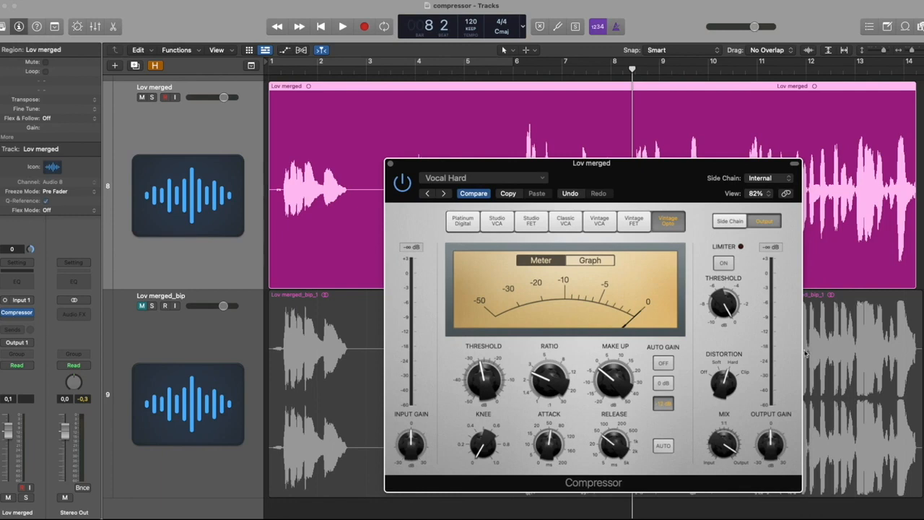
Step: Set the Compressor's distortion to Soft, reduce the mix toward Input, and close the plug-in window
{"action": "left_click_drag", "start_coordinate": [731, 382], "coordinate": [731, 390]}
{"action": "mouse_move", "coordinate": [733, 437]}
{"action": "left_mouse_down"}
{"action": "mouse_move", "coordinate": [733, 481]}
{"action": "mouse_move", "coordinate": [729, 453]}
{"action": "left_mouse_up"}
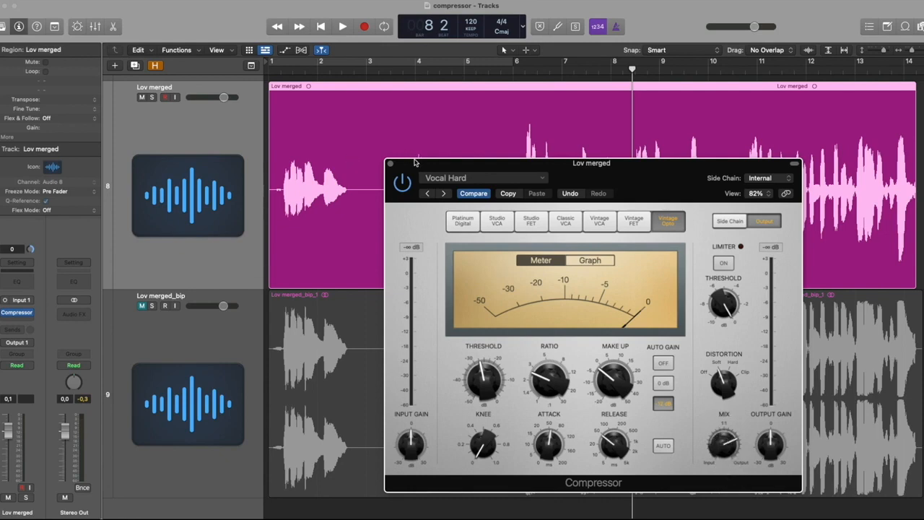
{"action": "left_click", "coordinate": [391, 164]}
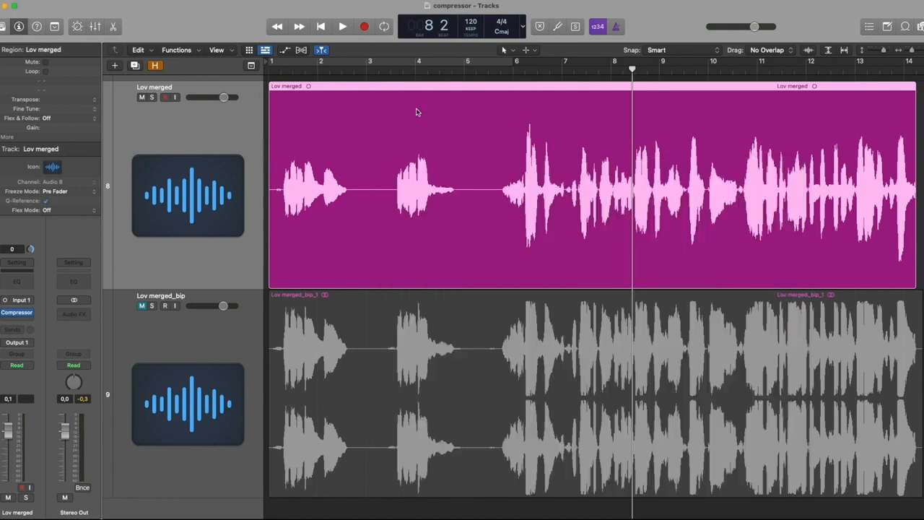
Step: Bounce the Lov merged region in place again with the gentler Compressor settings, to a new track with the source muted
{"action": "right_click", "coordinate": [419, 110]}
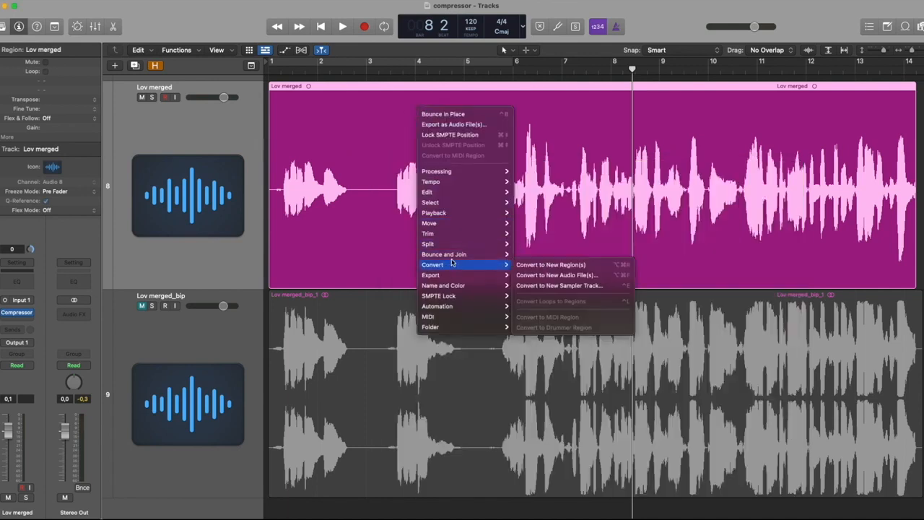
{"action": "mouse_move", "coordinate": [462, 254]}
{"action": "left_click", "coordinate": [538, 254]}
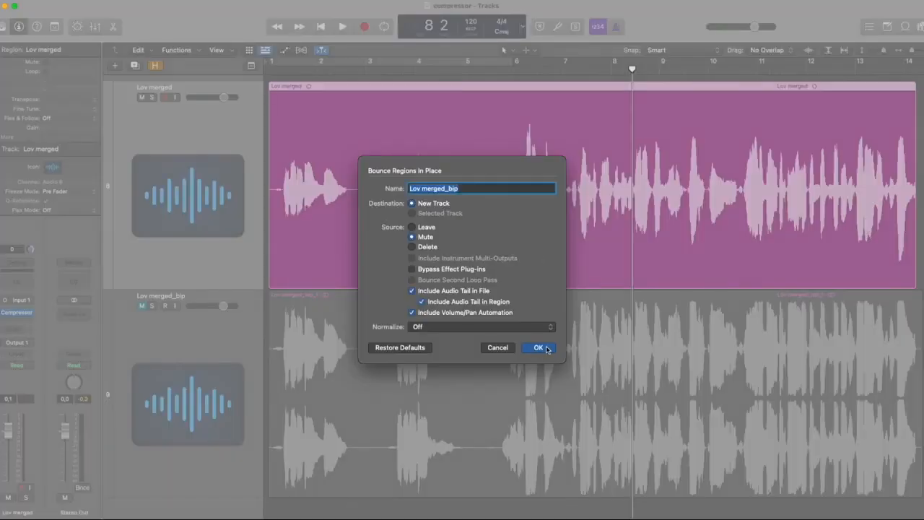
{"action": "left_click", "coordinate": [547, 349]}
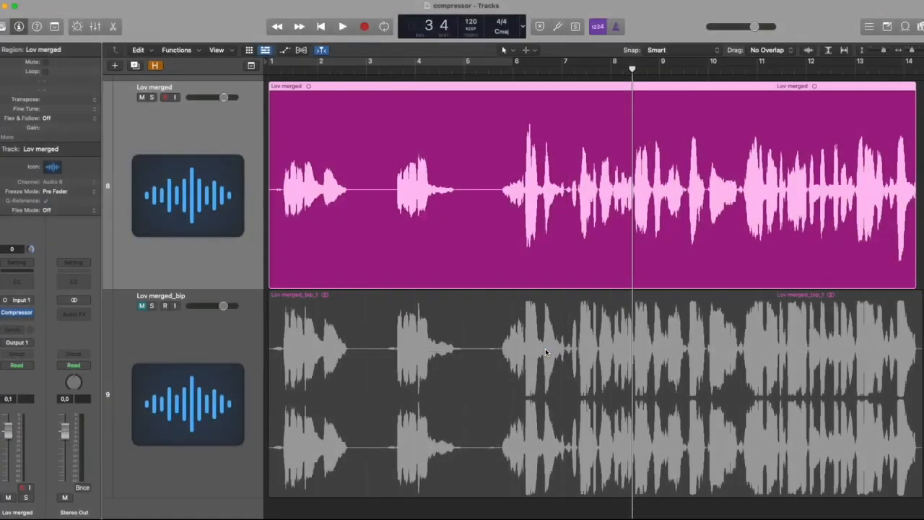
Step: Compare the bounced vocal waveforms, unmute the original Lov merged region, and fit all three vocal regions in view
{"action": "scroll", "coordinate": [546, 351], "scroll_direction": "left", "scroll_amount": 5}
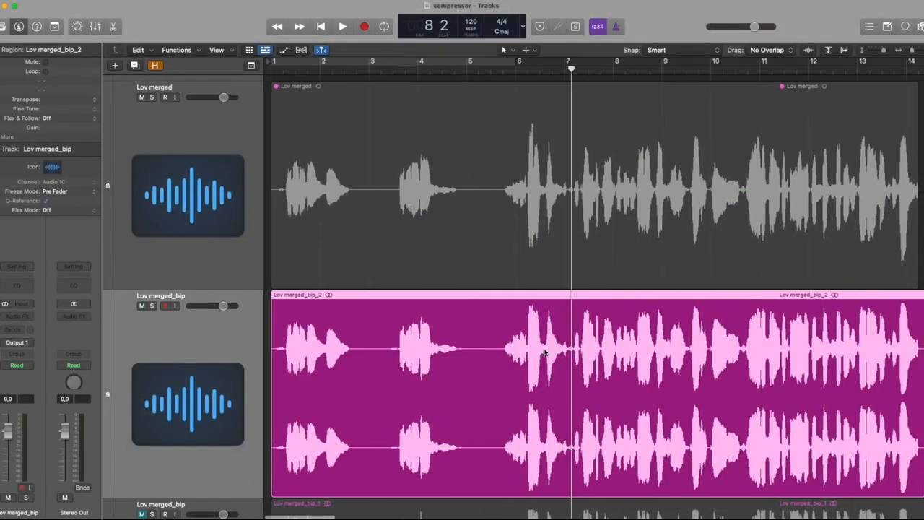
{"action": "scroll", "coordinate": [434, 325], "scroll_direction": "down", "scroll_amount": 5}
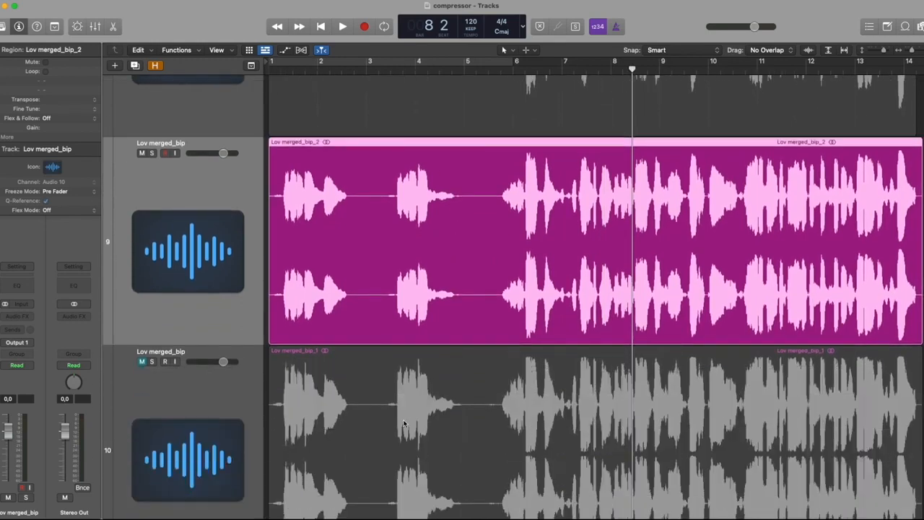
{"action": "scroll", "coordinate": [502, 396], "scroll_direction": "up", "scroll_amount": 3}
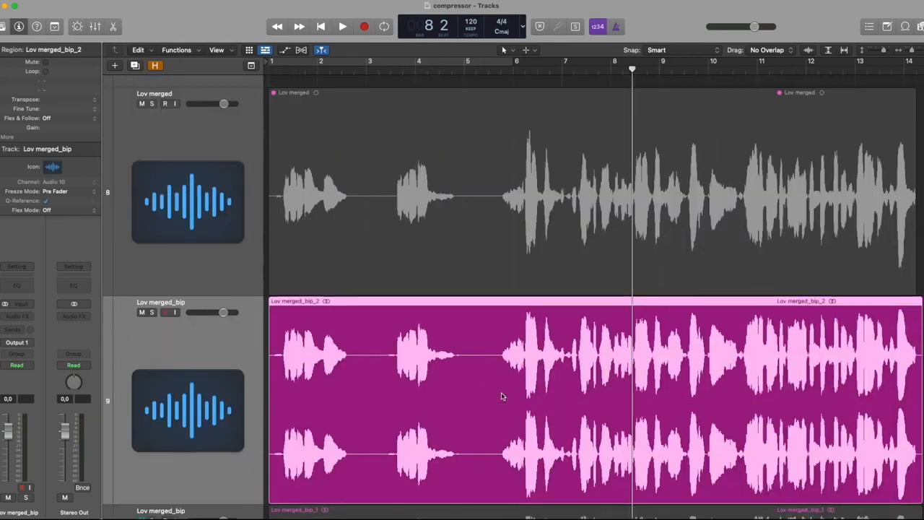
{"action": "left_click", "coordinate": [491, 239]}
{"action": "key", "text": "ctrl+m"}
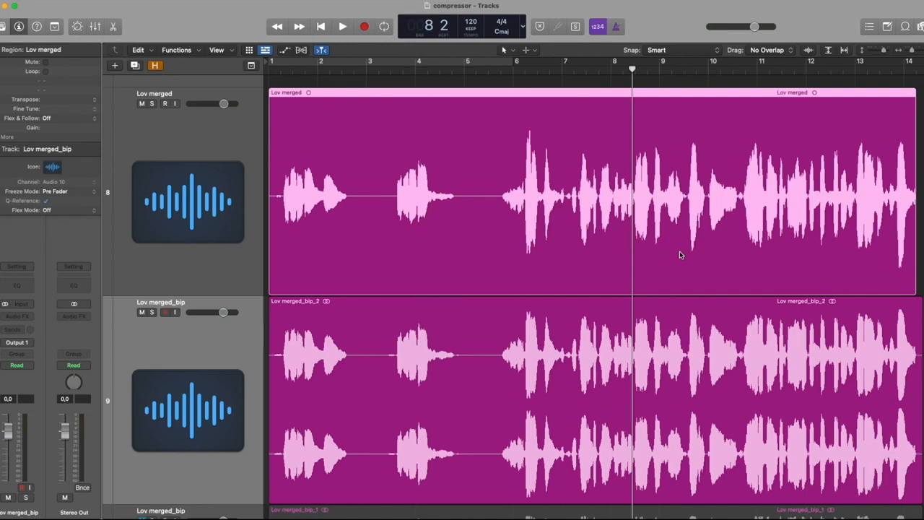
{"action": "scroll", "coordinate": [591, 369], "scroll_direction": "up", "scroll_amount": 10}
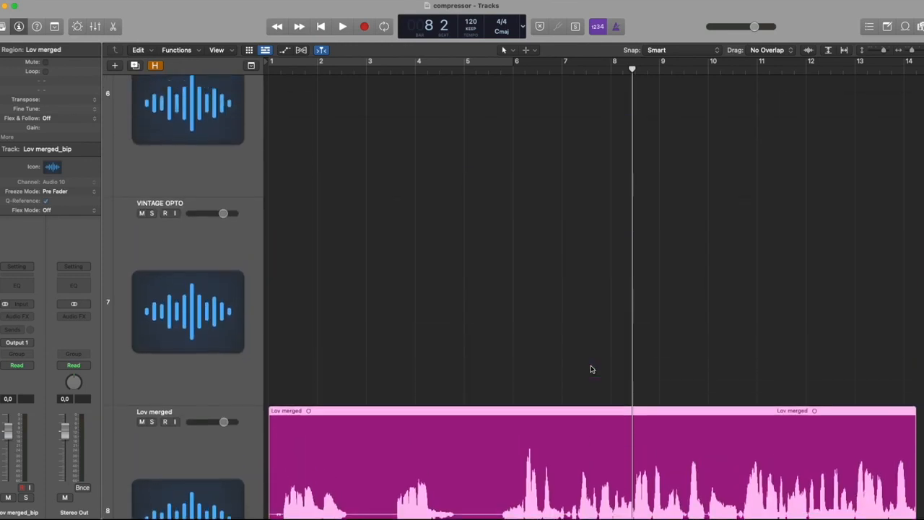
{"action": "key", "text": "super+a"}
{"action": "key", "text": "z"}
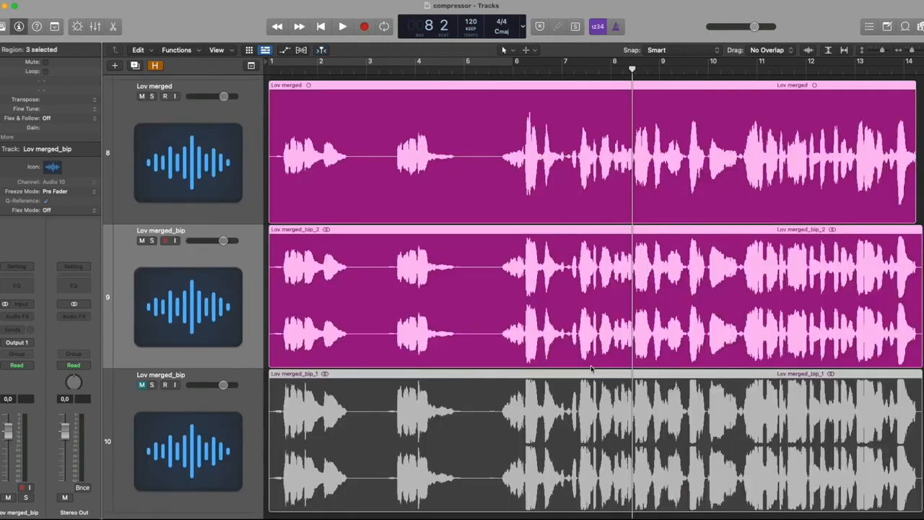
Step: Mute and hide the Lov merged and both Lov merged_bip tracks, and unhide and unmute the Brooklyn+ drum track
{"action": "left_click", "coordinate": [142, 96]}
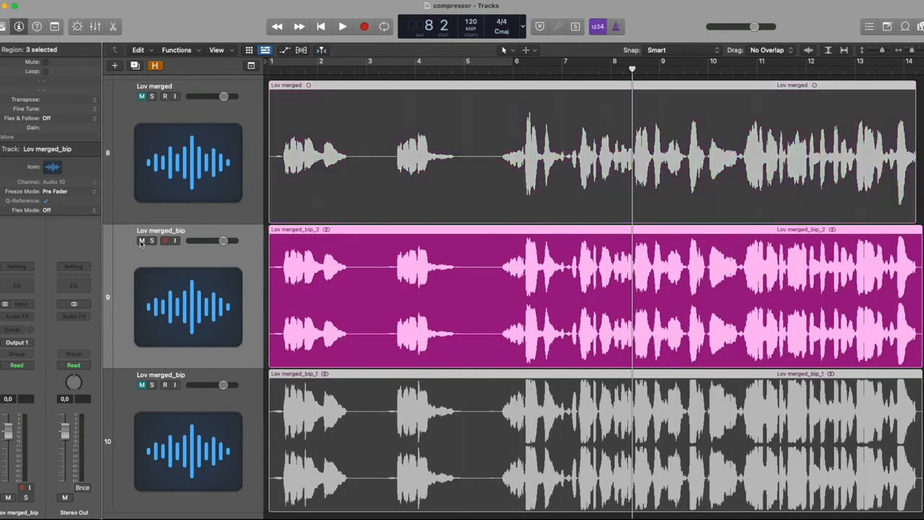
{"action": "left_click", "coordinate": [141, 240]}
{"action": "key", "text": "h"}
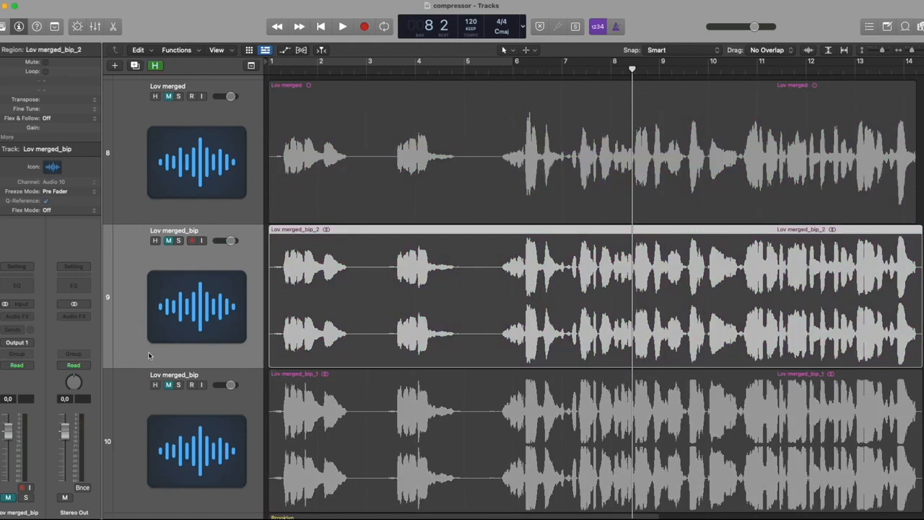
{"action": "scroll", "coordinate": [148, 352], "scroll_direction": "down", "scroll_amount": 4}
{"action": "left_click", "coordinate": [159, 402]}
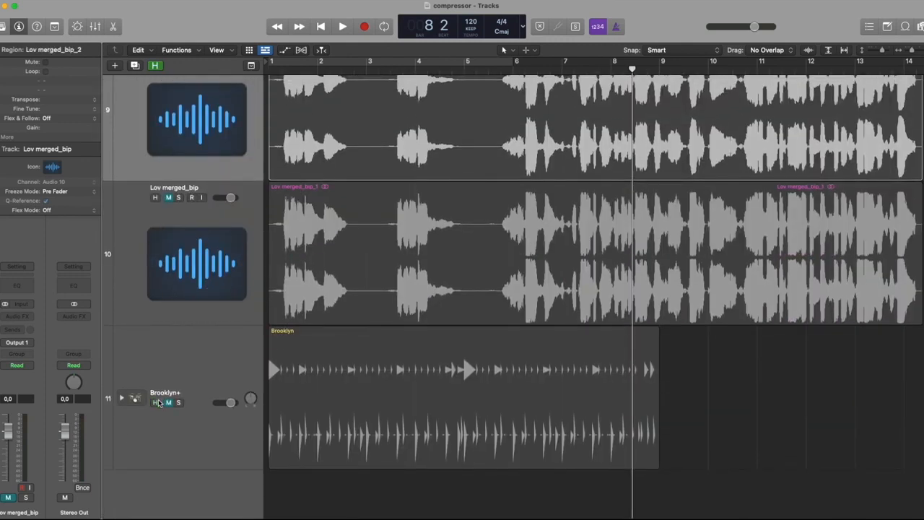
{"action": "scroll", "coordinate": [156, 205], "scroll_direction": "up", "scroll_amount": 2}
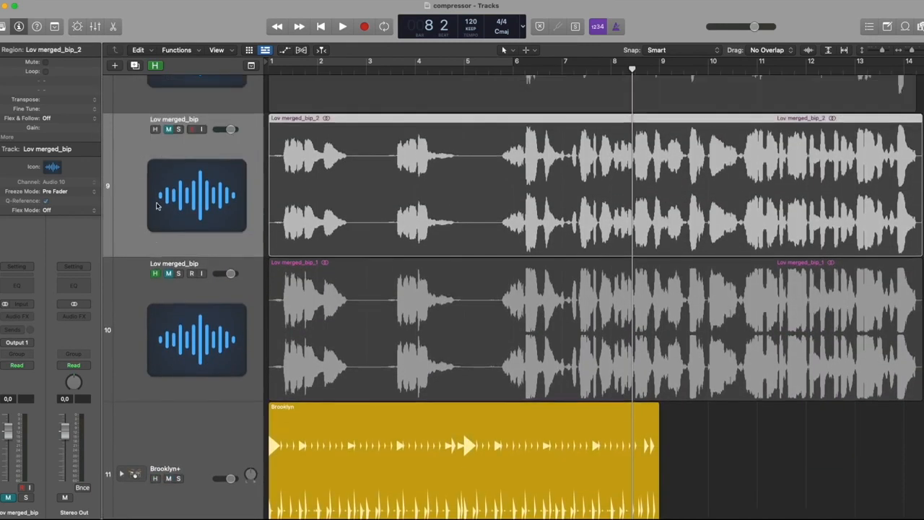
{"action": "scroll", "coordinate": [156, 207], "scroll_direction": "up", "scroll_amount": 3}
{"action": "scroll", "coordinate": [158, 208], "scroll_direction": "up", "scroll_amount": 2}
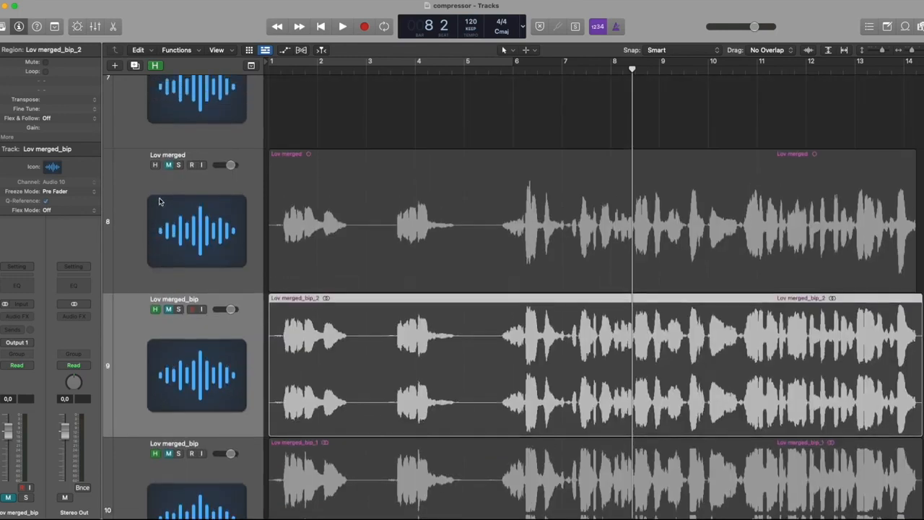
{"action": "key", "text": "h"}
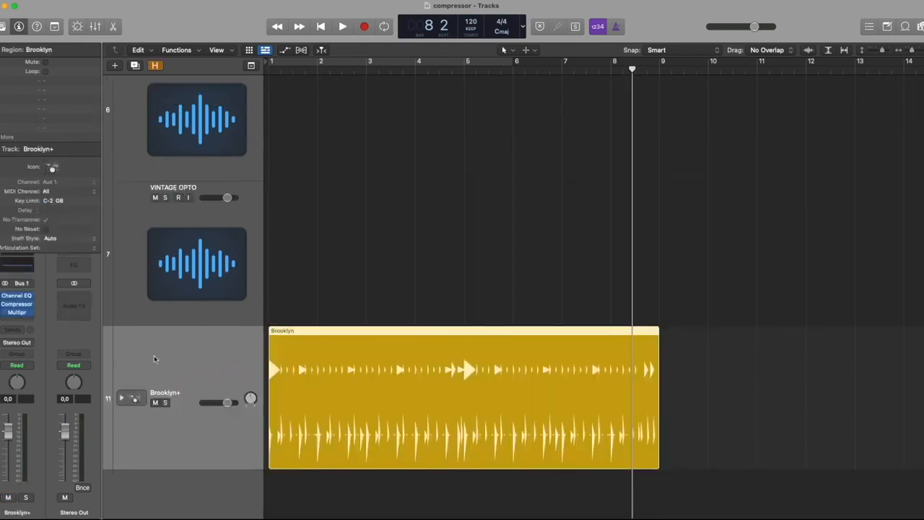
Step: Turn on the cycle over bars 1 to 6, play the Brooklyn+ drums, and expand their track stack
{"action": "left_click", "coordinate": [369, 61]}
{"action": "key", "text": "space"}
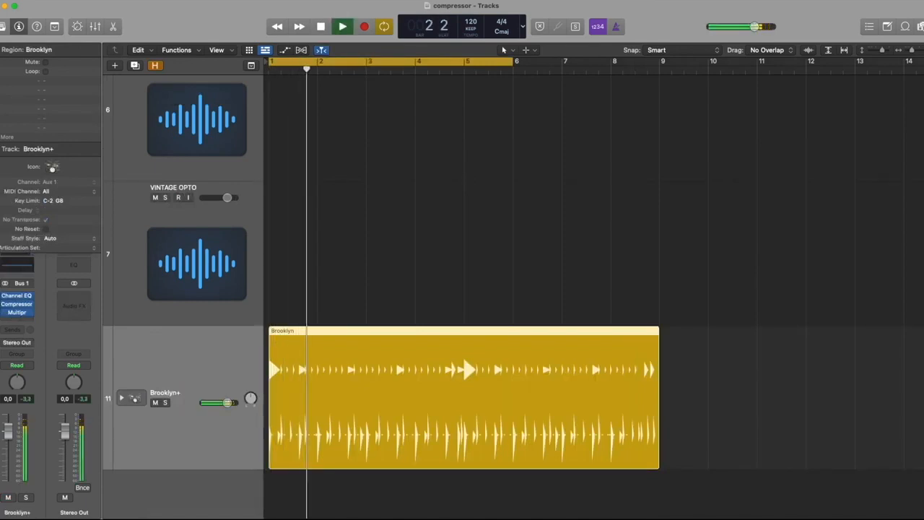
{"action": "key", "text": "space"}
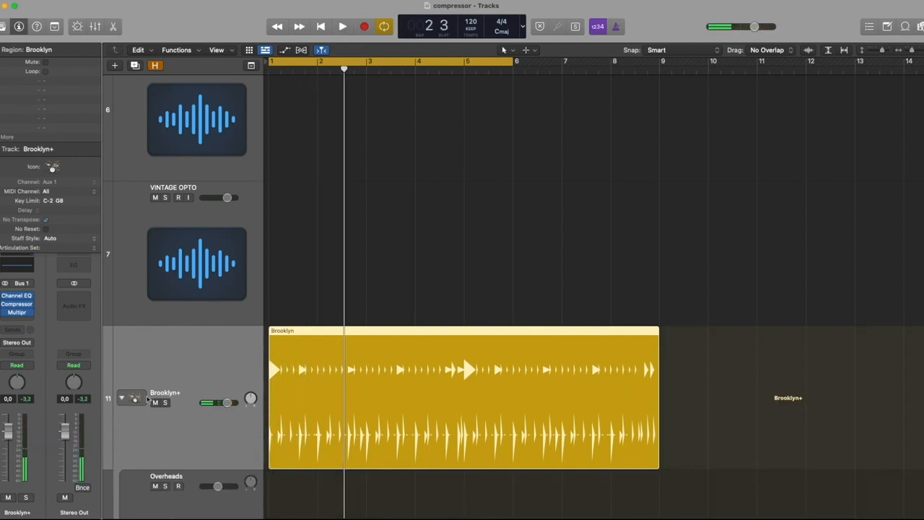
Step: Show the mixer and play the drums to check the levels of the individual kit channels
{"action": "key", "text": "x"}
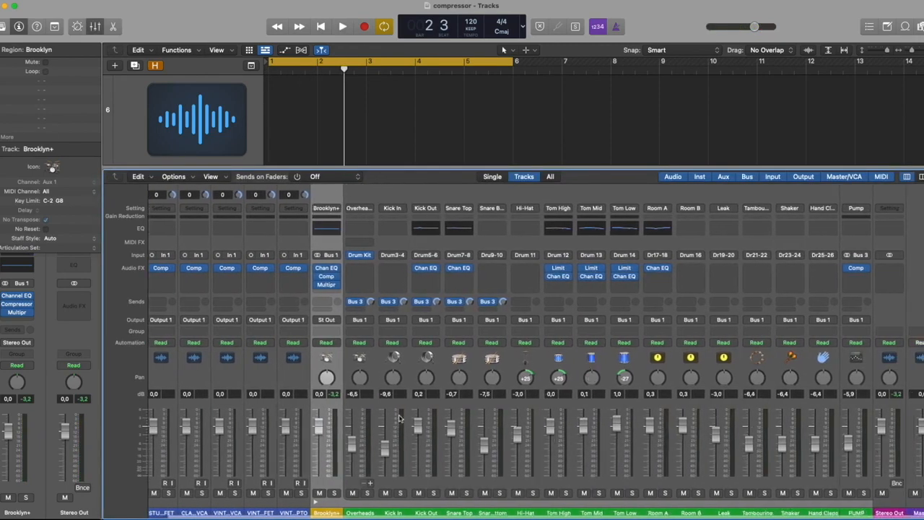
{"action": "key", "text": "space"}
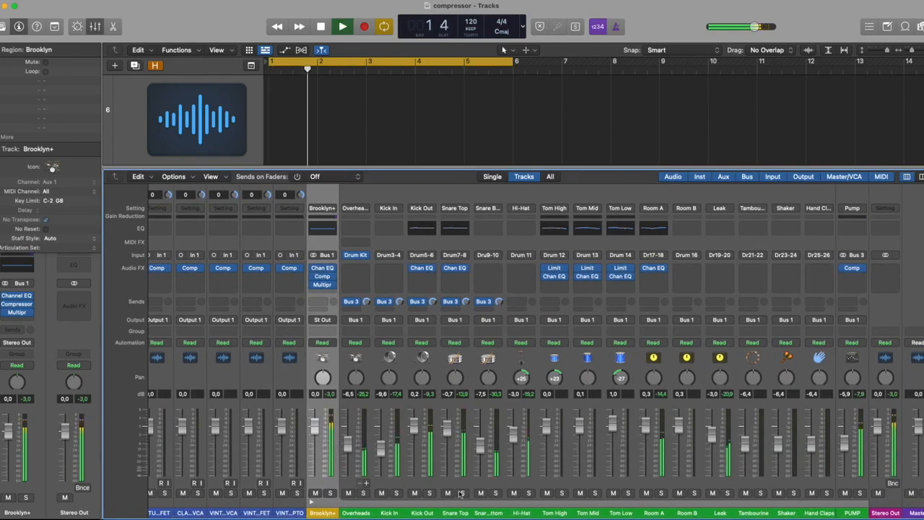
{"action": "key", "text": "space"}
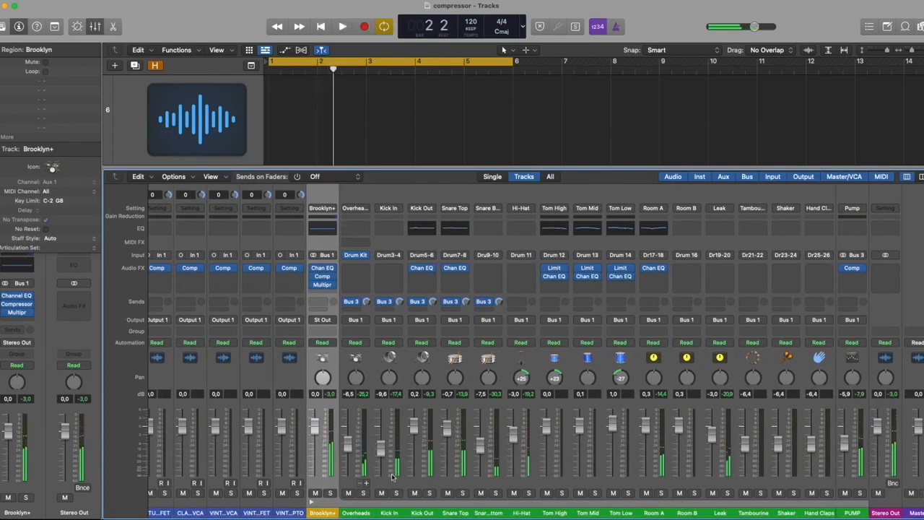
Step: Solo the Kick In channel, add a Compressor to it, and play the loop with the plug-in window open
{"action": "left_click", "coordinate": [362, 513]}
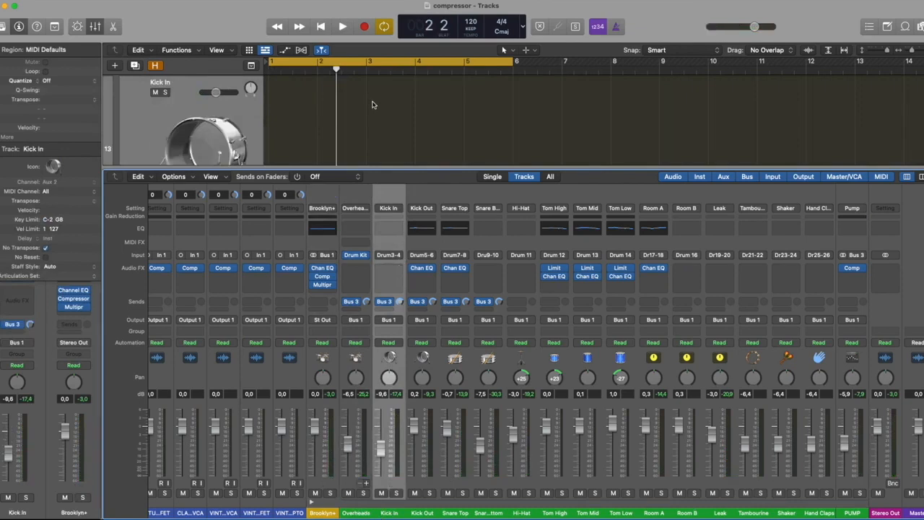
{"action": "key", "text": "space"}
{"action": "left_click", "coordinate": [396, 493]}
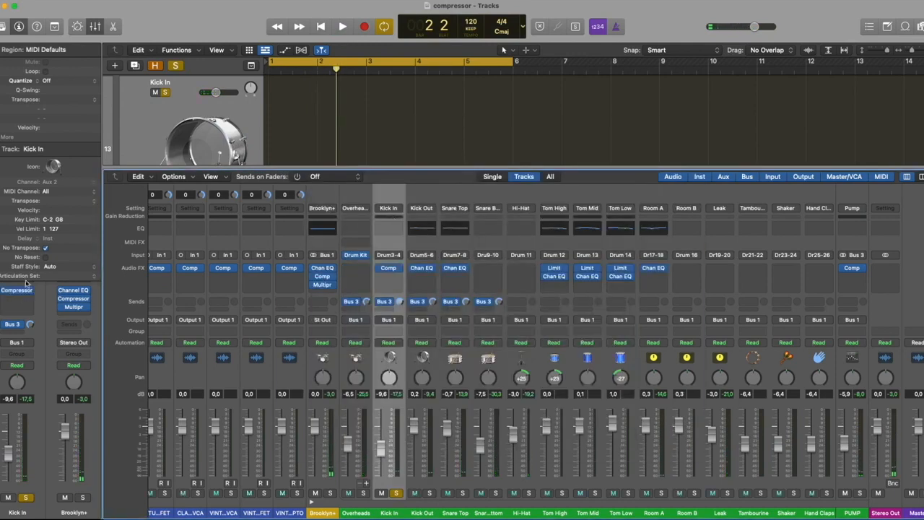
{"action": "left_click", "coordinate": [389, 268]}
{"action": "key", "text": "space"}
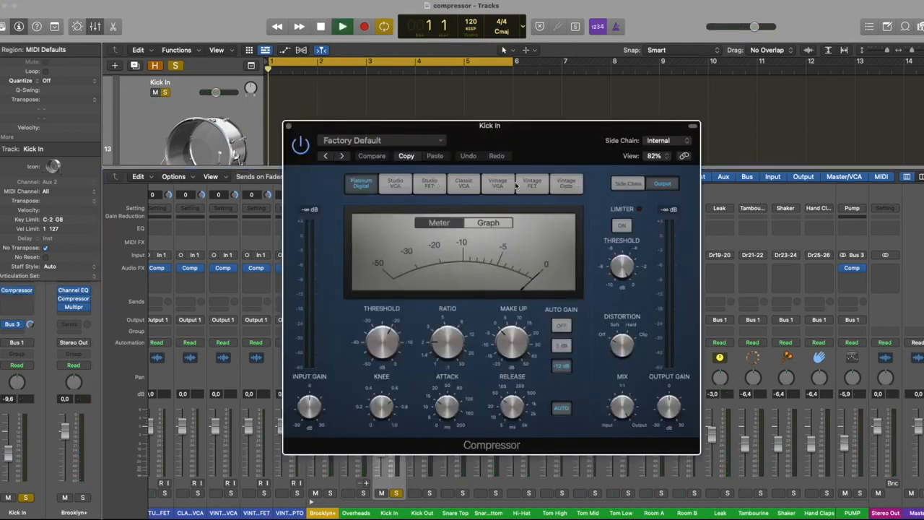
Step: Try a 3.8:1 ratio on the Kick In Compressor with the Classic VCA and Vintage VCA circuit types
{"action": "left_click_drag", "start_coordinate": [443, 341], "coordinate": [444, 339]}
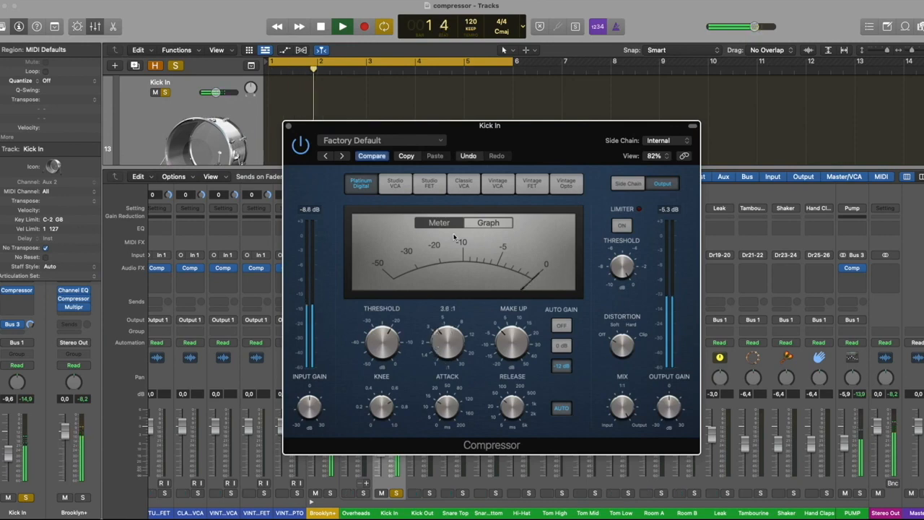
{"action": "left_click", "coordinate": [464, 187]}
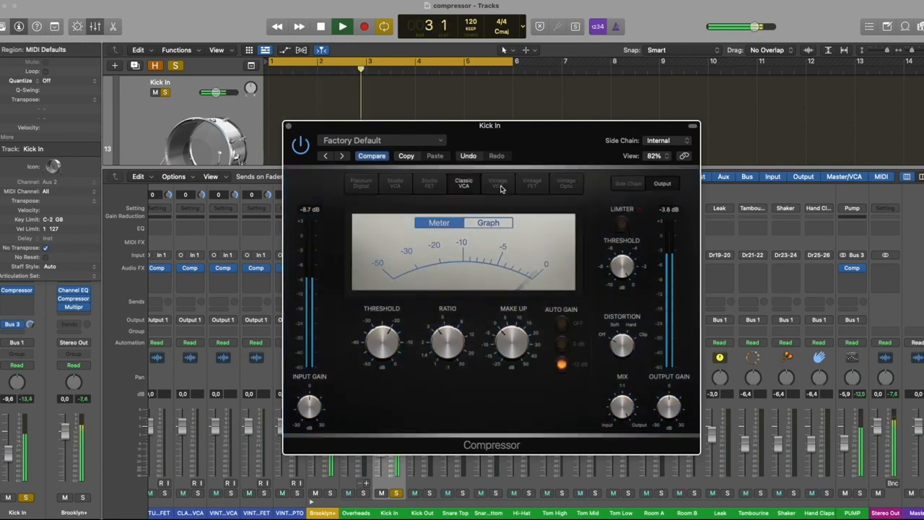
{"action": "left_click", "coordinate": [498, 185]}
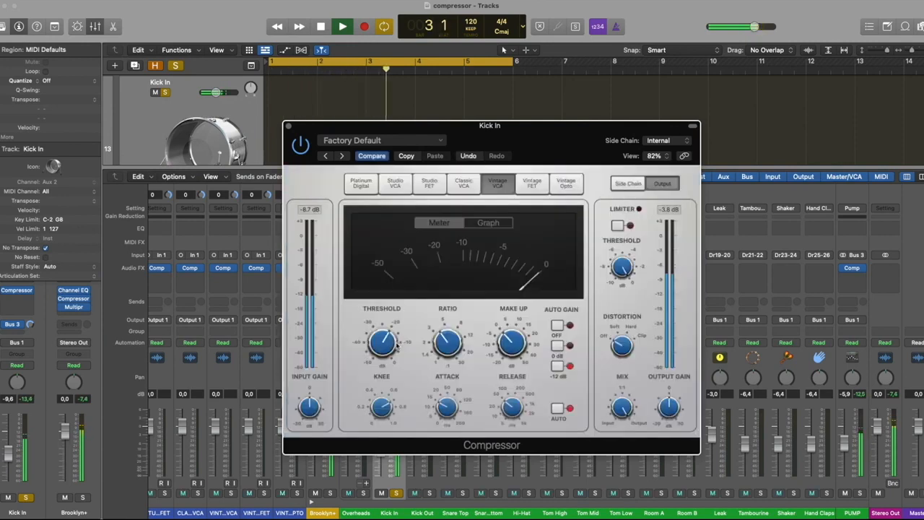
Step: Load the Slammed Kick drum preset in the Kick In Compressor and raise its make-up gain
{"action": "left_click", "coordinate": [433, 140]}
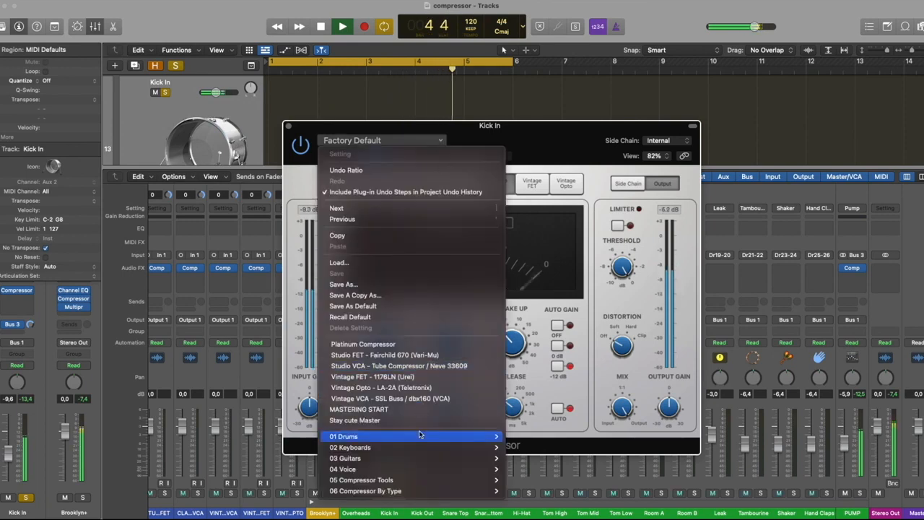
{"action": "mouse_move", "coordinate": [421, 436]}
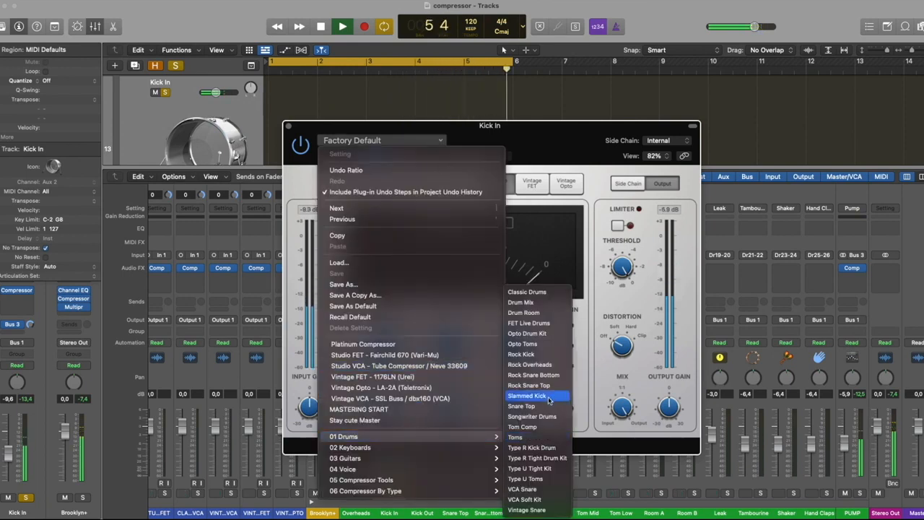
{"action": "left_click", "coordinate": [548, 401]}
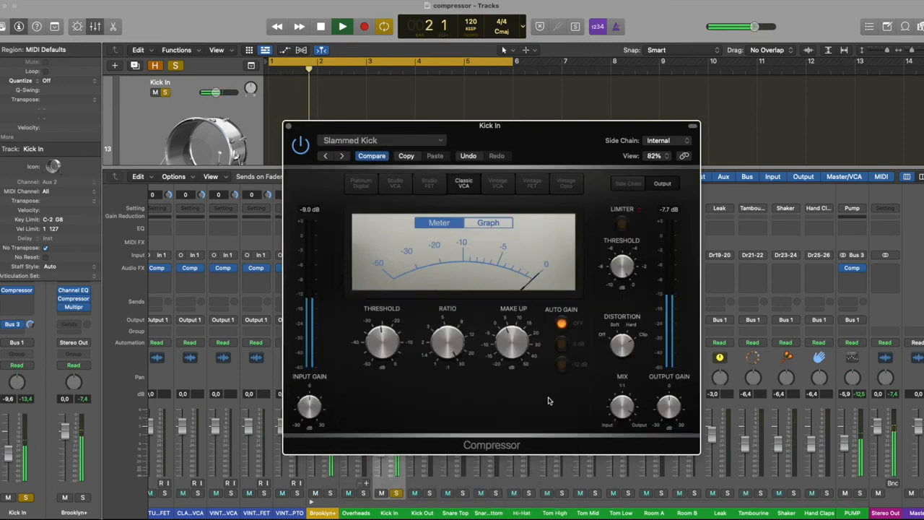
{"action": "left_click", "coordinate": [509, 318]}
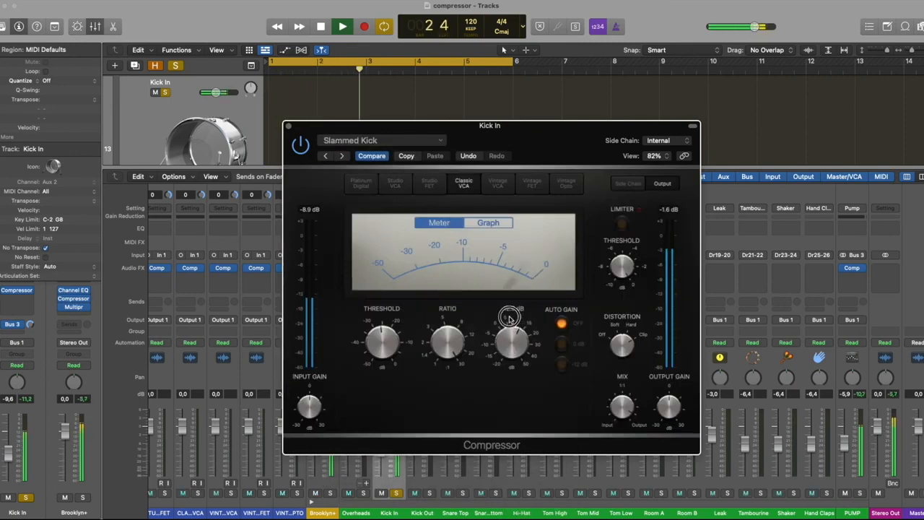
Step: Close the Kick In Compressor, unsolo the channel, and listen to the full drum kit before stopping playback
{"action": "left_click", "coordinate": [289, 125]}
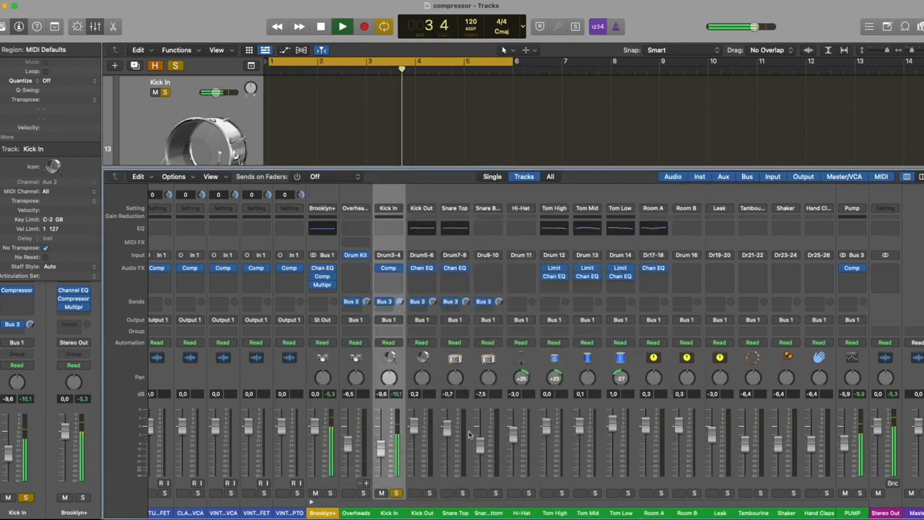
{"action": "left_click", "coordinate": [397, 493]}
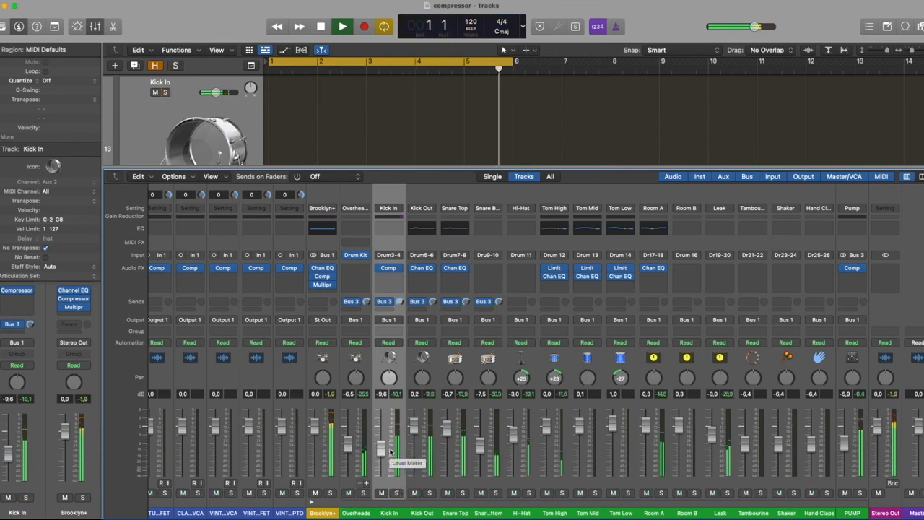
{"action": "key", "text": "space"}
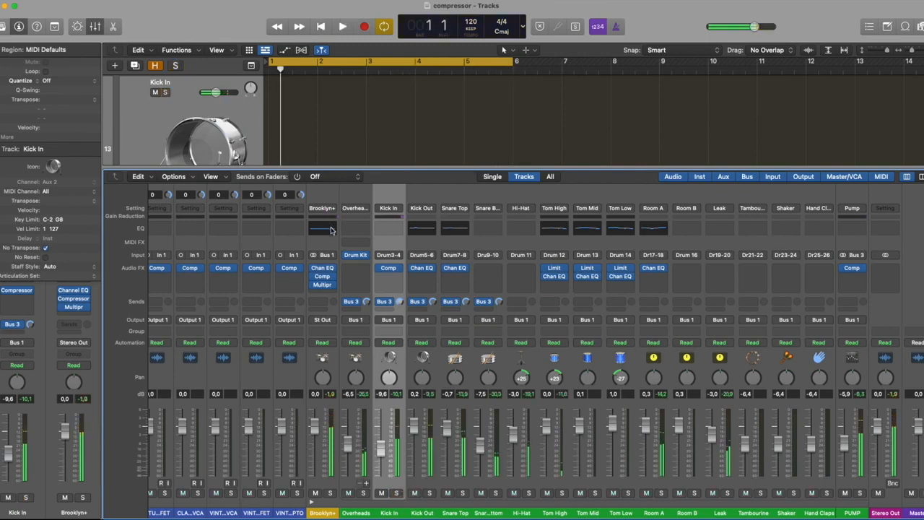
Step: Open the Compressor on the Brooklyn+ bus and play the loop, comparing the drums with the plug-in bypassed
{"action": "left_click", "coordinate": [324, 512]}
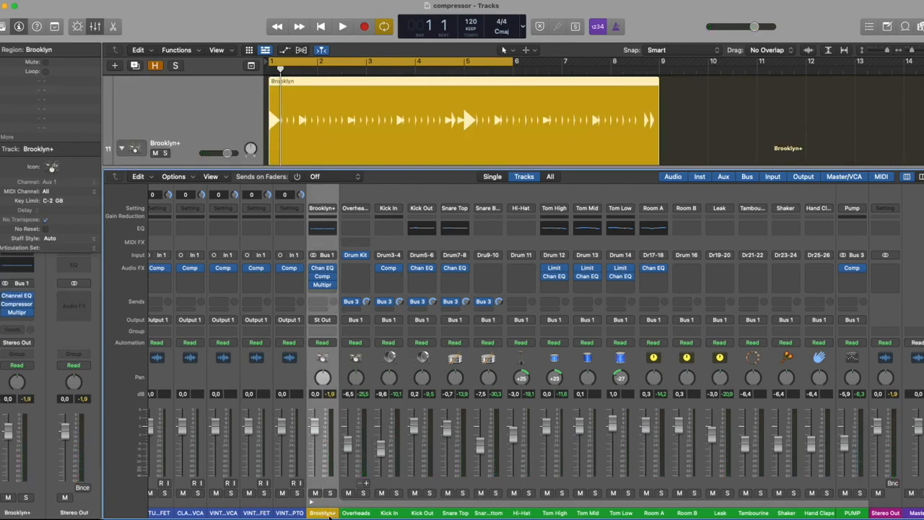
{"action": "left_click_drag", "start_coordinate": [852, 512], "coordinate": [367, 516]}
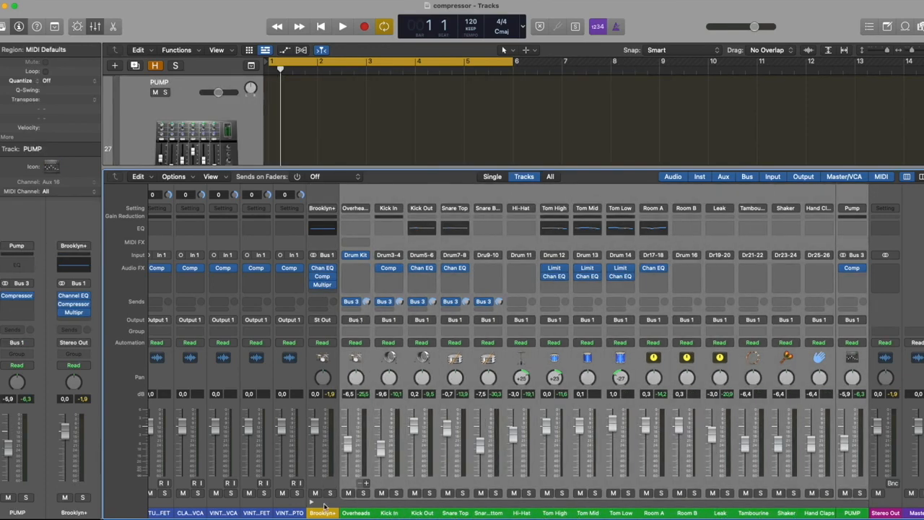
{"action": "left_click", "coordinate": [325, 241]}
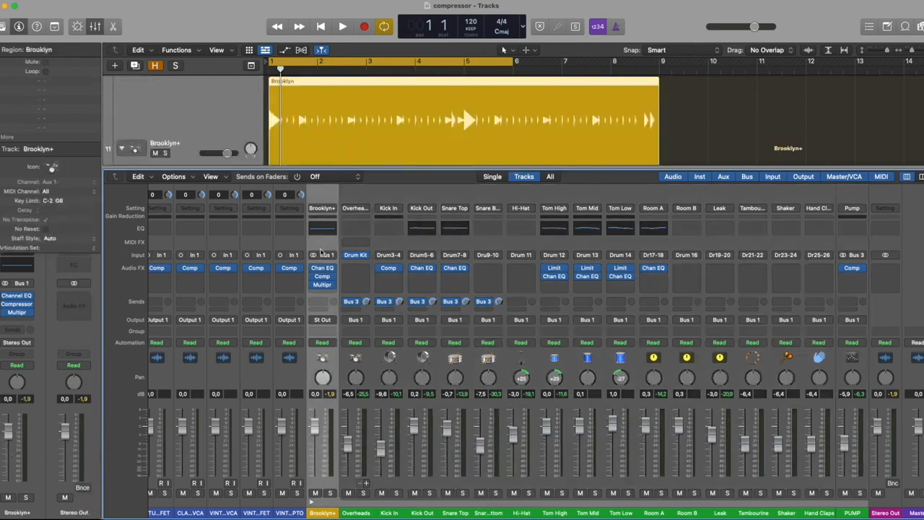
{"action": "left_click", "coordinate": [324, 278]}
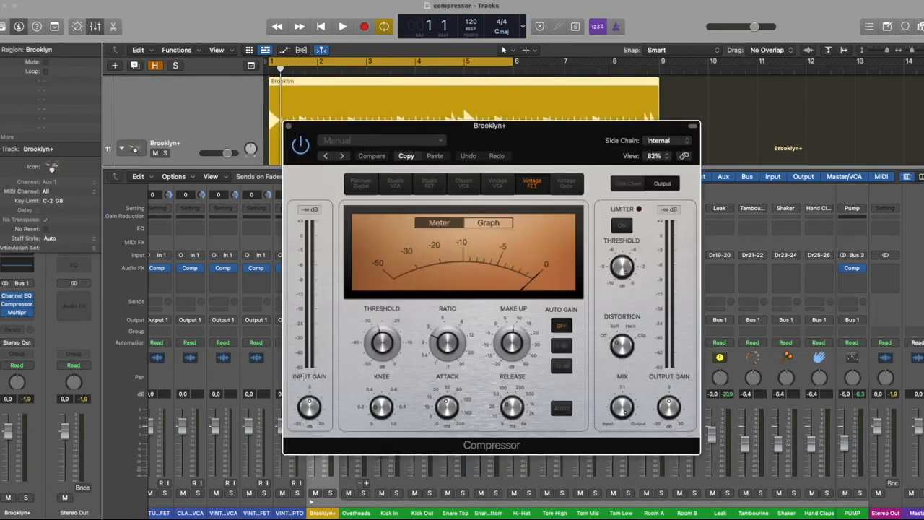
{"action": "key", "text": "space"}
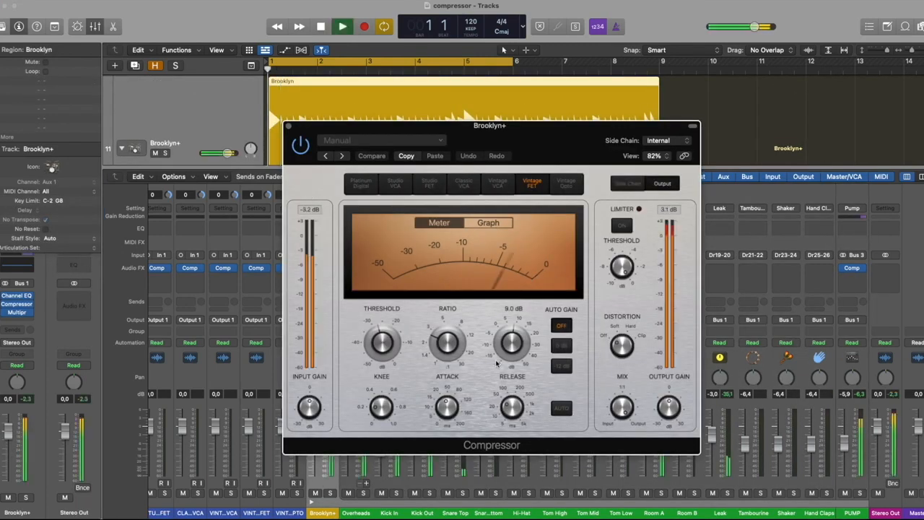
{"action": "left_click", "coordinate": [301, 146]}
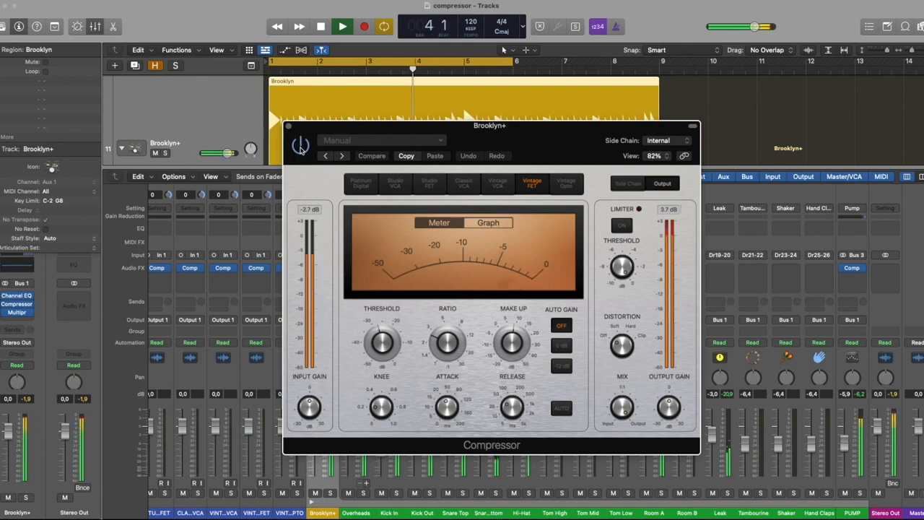
{"action": "key", "text": "space"}
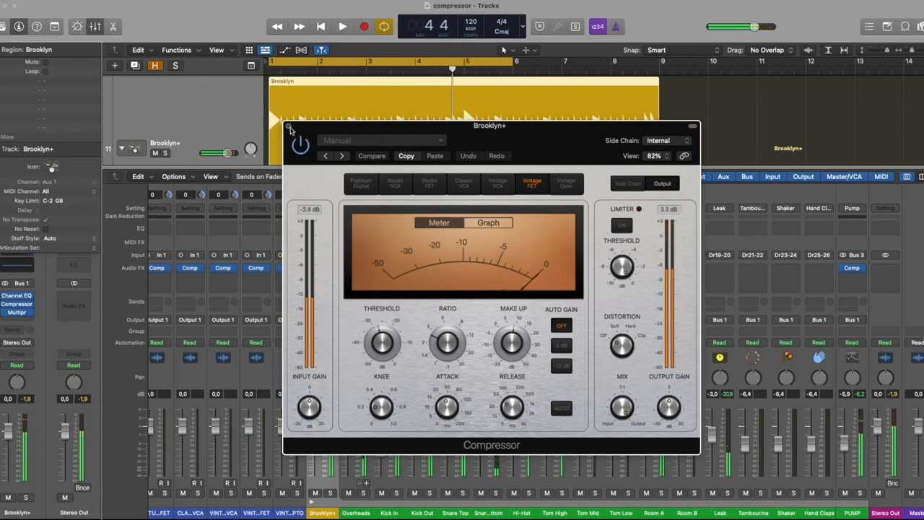
{"action": "left_click", "coordinate": [290, 127]}
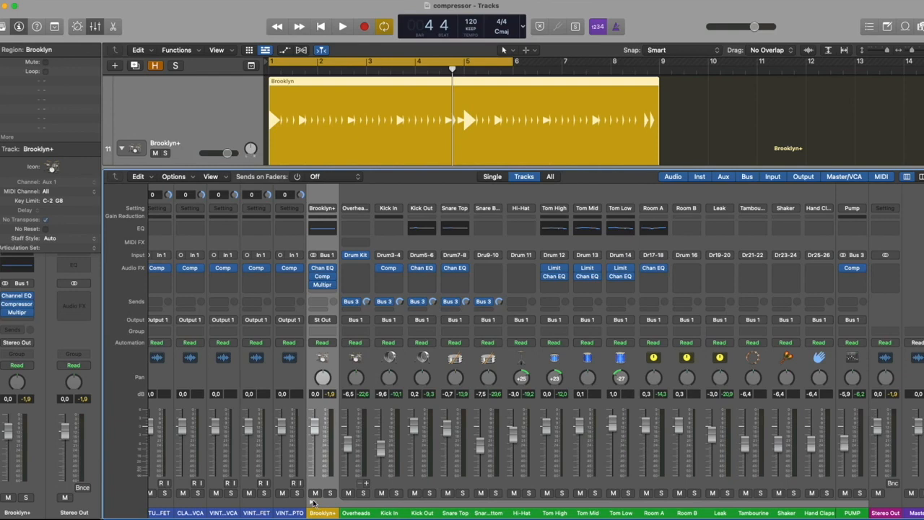
Step: Add a send from the Brooklyn+ channel to Bus 20
{"action": "left_click", "coordinate": [324, 303]}
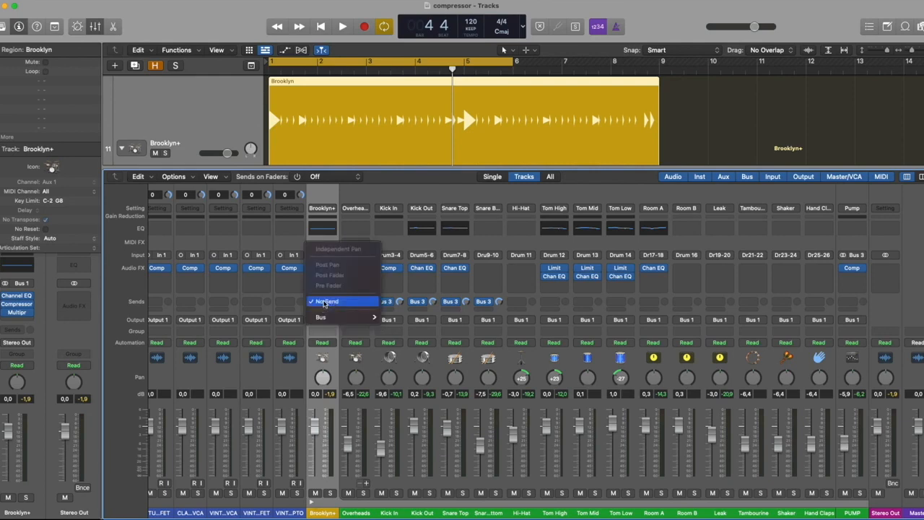
{"action": "mouse_move", "coordinate": [327, 318]}
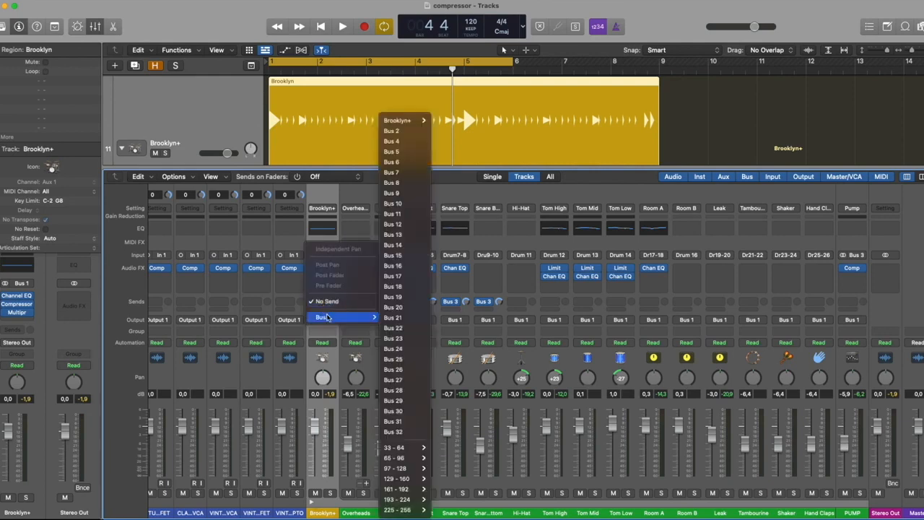
{"action": "left_click", "coordinate": [401, 308]}
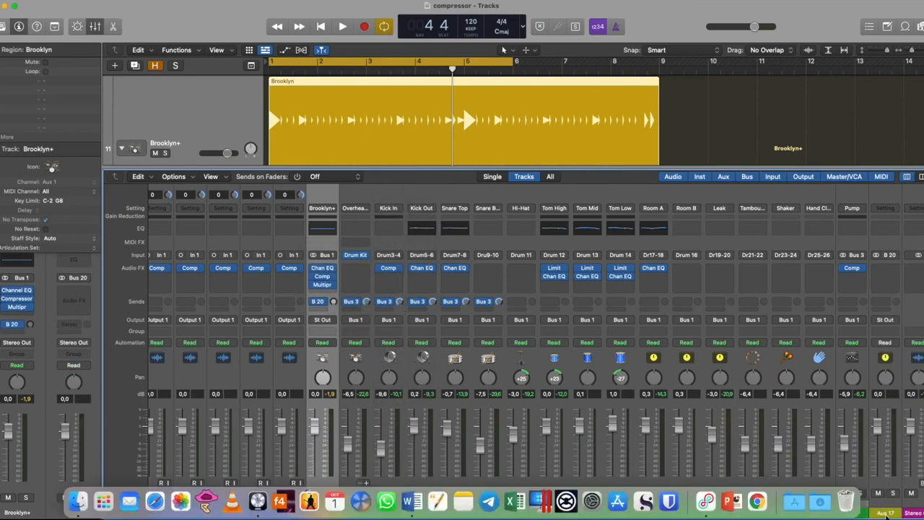
Step: Rename the new Bus 20 aux channel DRUM COMP
{"action": "left_click", "coordinate": [886, 514]}
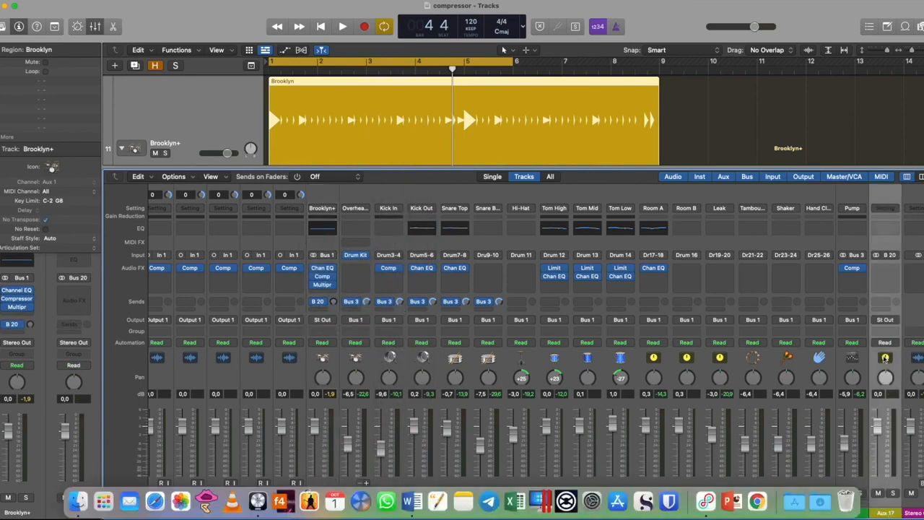
{"action": "double_click", "coordinate": [882, 513]}
{"action": "type", "text": "D"}
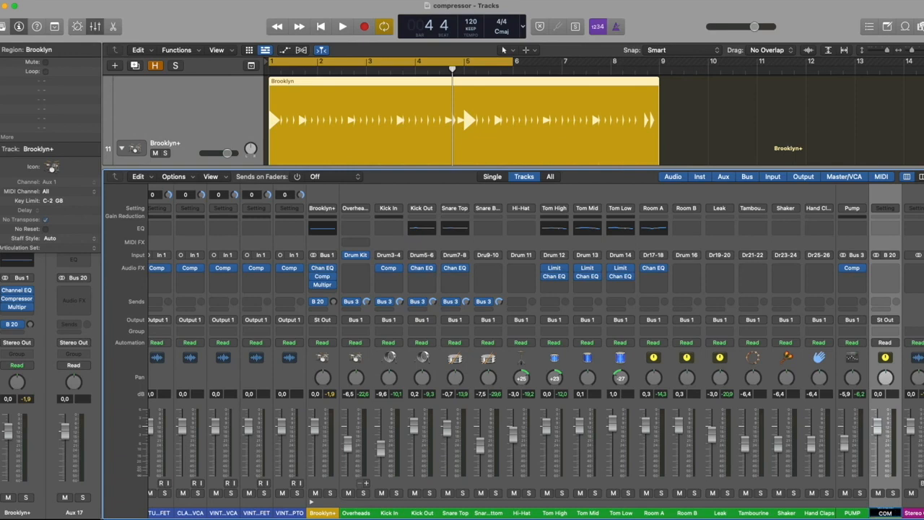
{"action": "type", "text": "RUM COMP"}
{"action": "key", "text": "Return"}
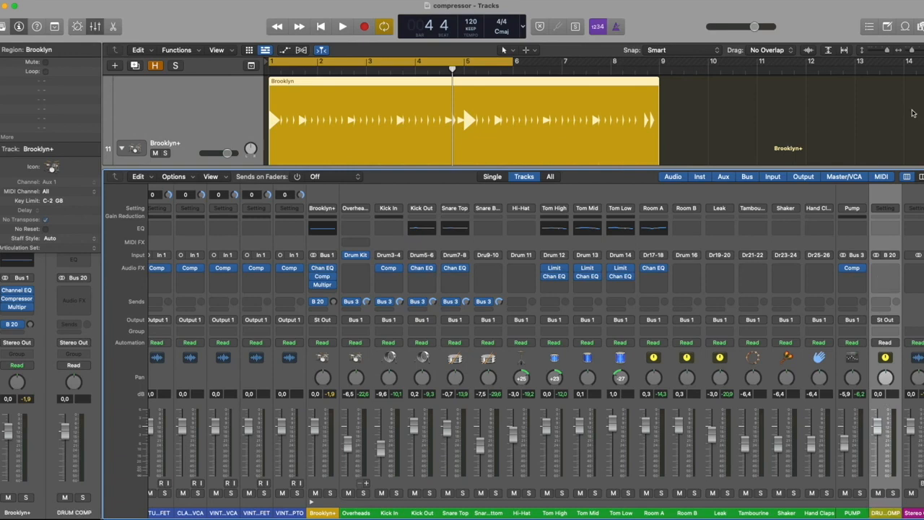
Step: Widen the mixer's channel strips and add a stereo Compressor to the DRUM COMP channel
{"action": "left_click", "coordinate": [921, 177]}
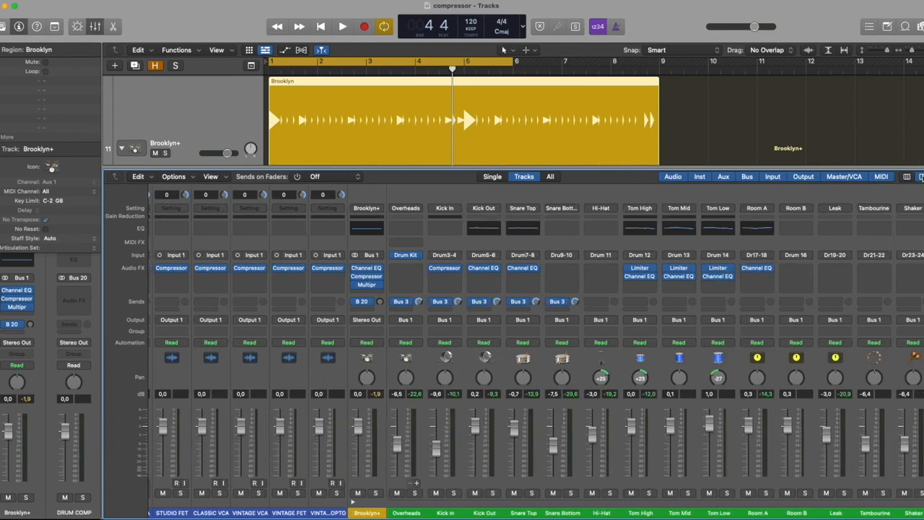
{"action": "scroll", "coordinate": [392, 504], "scroll_direction": "right", "scroll_amount": 5}
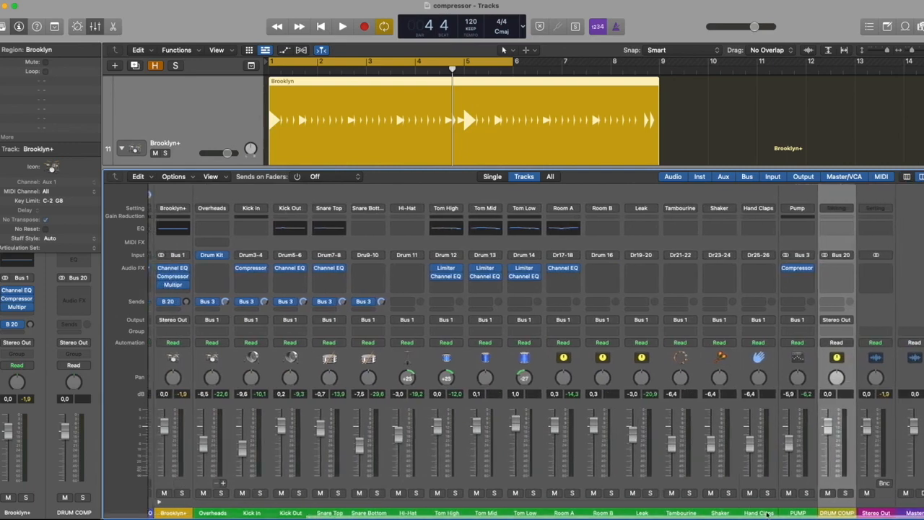
{"action": "left_click", "coordinate": [843, 265]}
{"action": "mouse_move", "coordinate": [844, 295]}
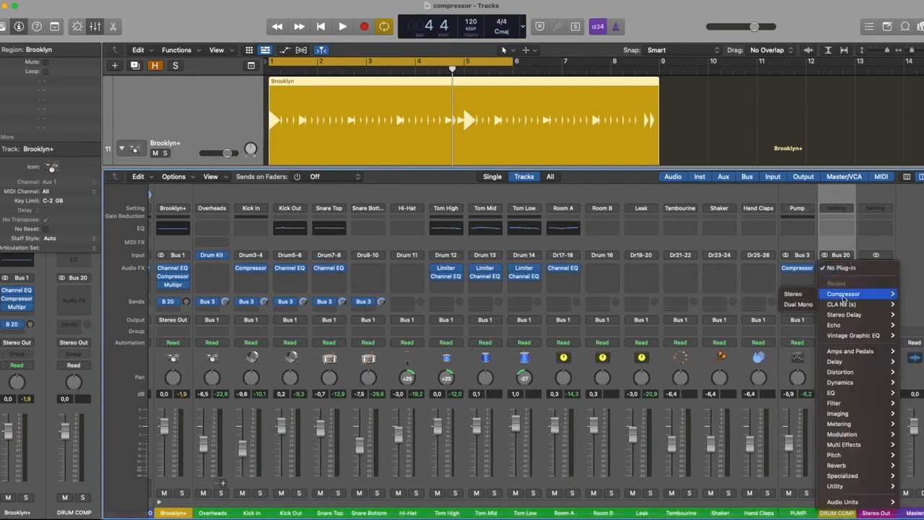
{"action": "left_click", "coordinate": [793, 294]}
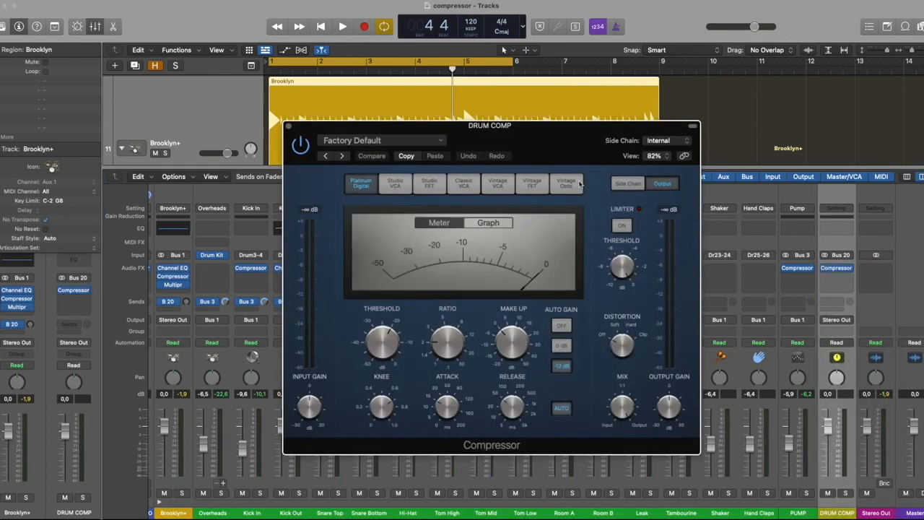
Step: Set the DRUM COMP Compressor to Vintage Opto, raise its make-up gain and increase the ratio to about 12:1
{"action": "left_click", "coordinate": [566, 184]}
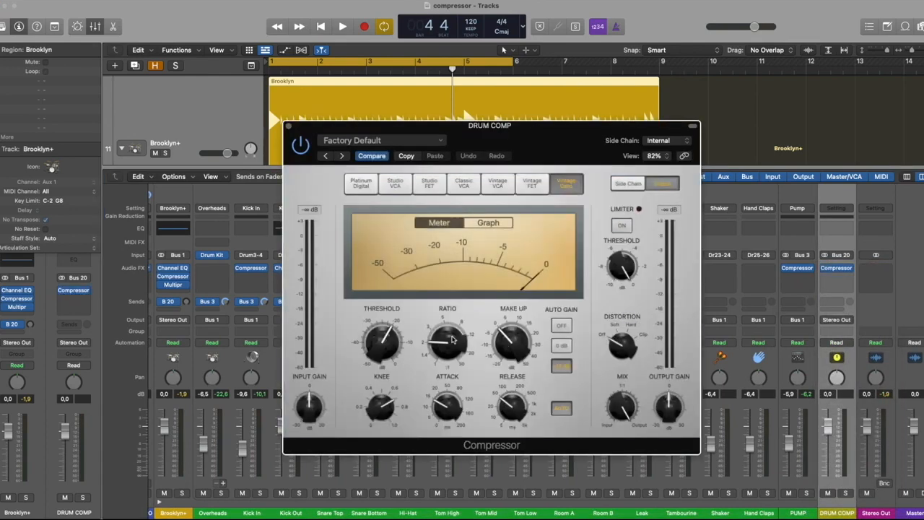
{"action": "left_click_drag", "start_coordinate": [515, 337], "coordinate": [515, 326]}
{"action": "left_click_drag", "start_coordinate": [463, 344], "coordinate": [464, 289]}
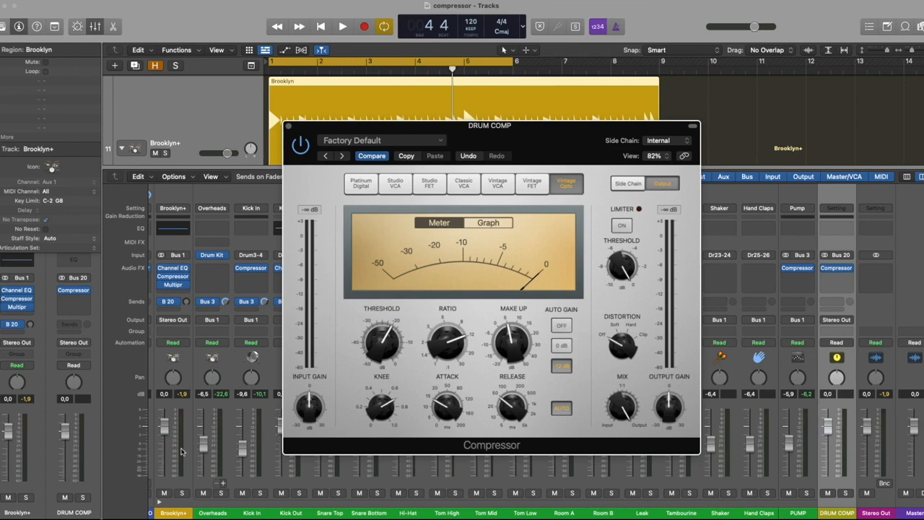
Step: Close the DRUM COMP Compressor and set Sends on Faders to show the DRUM COMP send
{"action": "scroll", "coordinate": [181, 451], "scroll_direction": "left", "scroll_amount": 2}
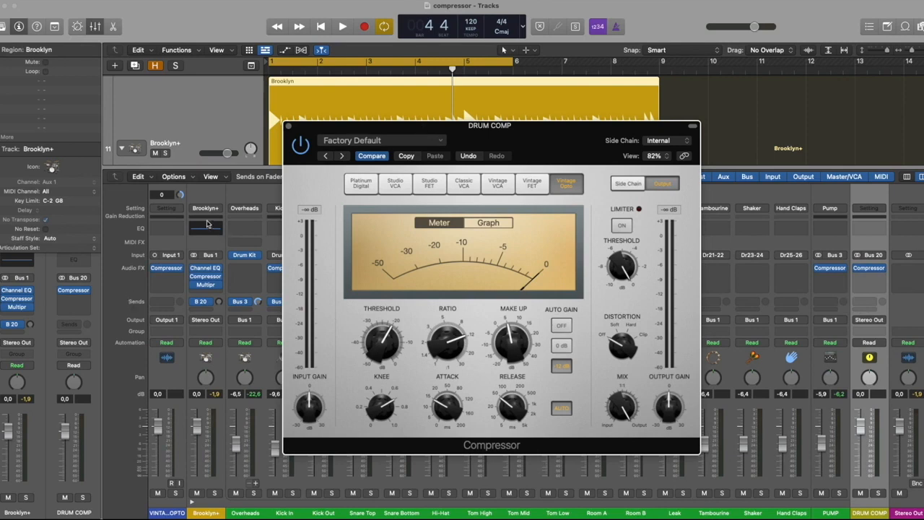
{"action": "left_click", "coordinate": [214, 511]}
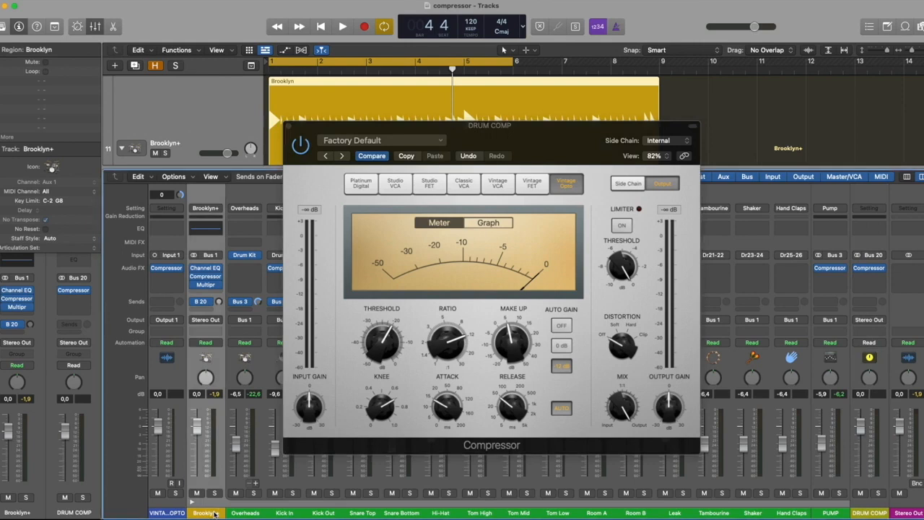
{"action": "left_click", "coordinate": [875, 512]}
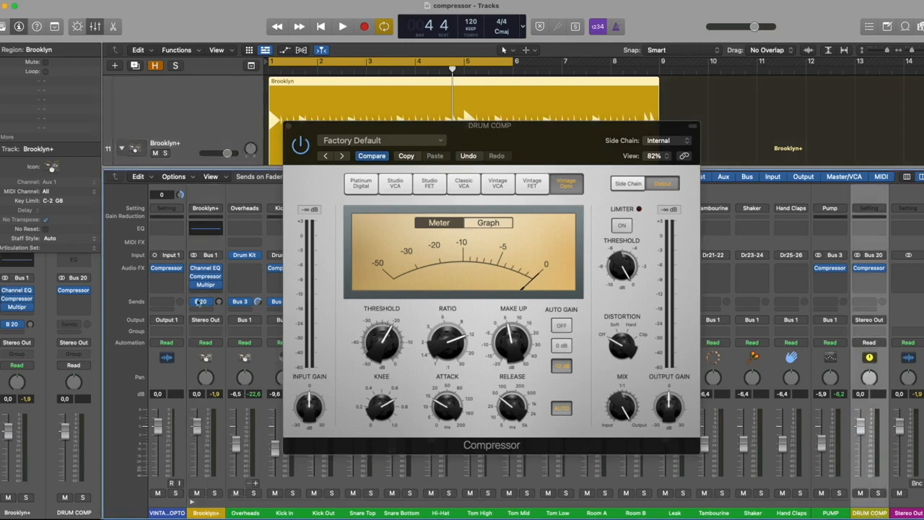
{"action": "left_click", "coordinate": [288, 129]}
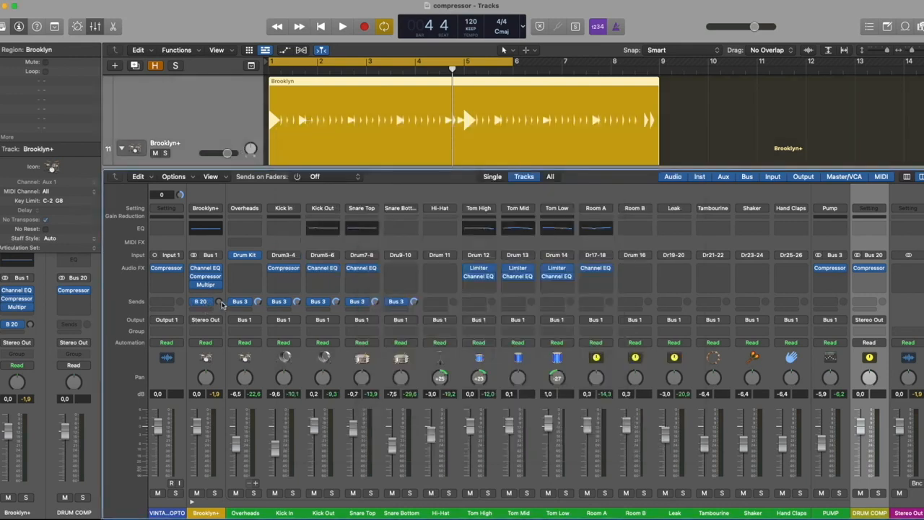
{"action": "left_click", "coordinate": [299, 177]}
{"action": "left_click", "coordinate": [325, 188]}
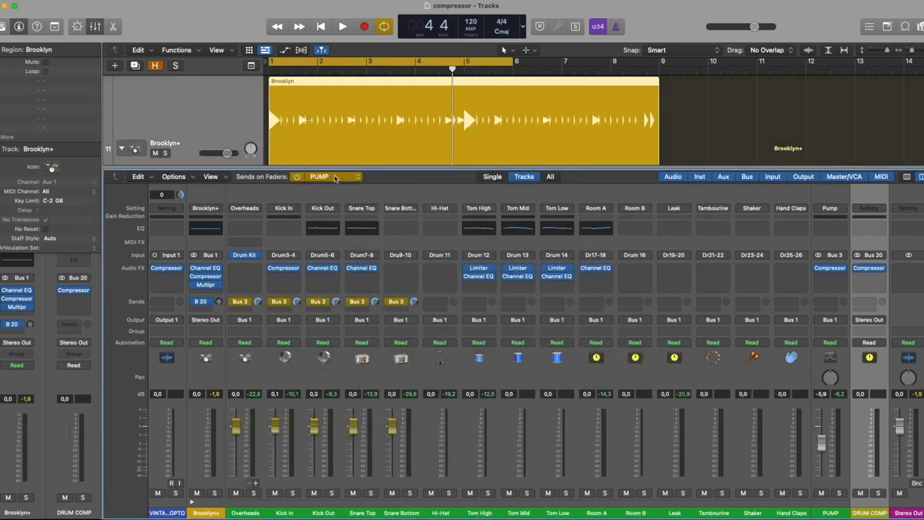
{"action": "left_click", "coordinate": [354, 177]}
{"action": "left_click", "coordinate": [348, 190]}
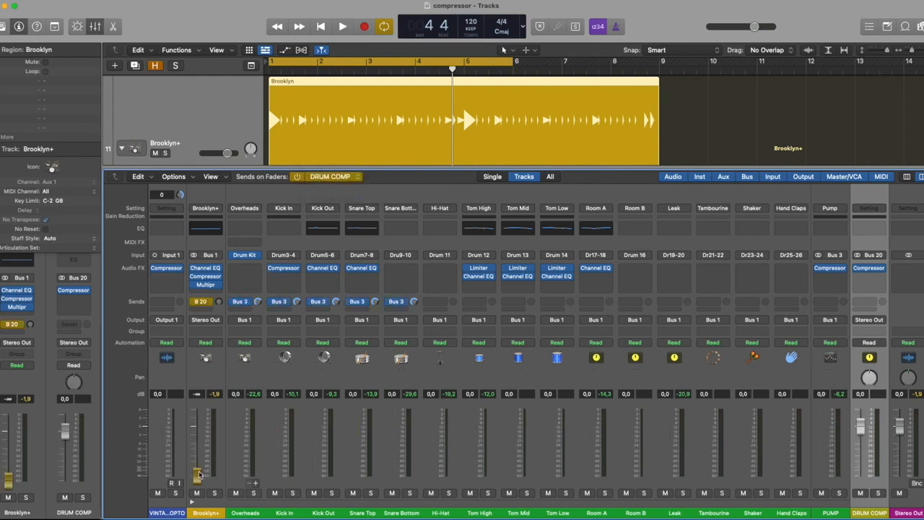
Step: Play the loop, bring the Brooklyn+ send up to -17.8 dB and lower the threshold of the DRUM COMP Compressor
{"action": "key", "text": "space"}
{"action": "left_click_drag", "start_coordinate": [201, 474], "coordinate": [197, 436]}
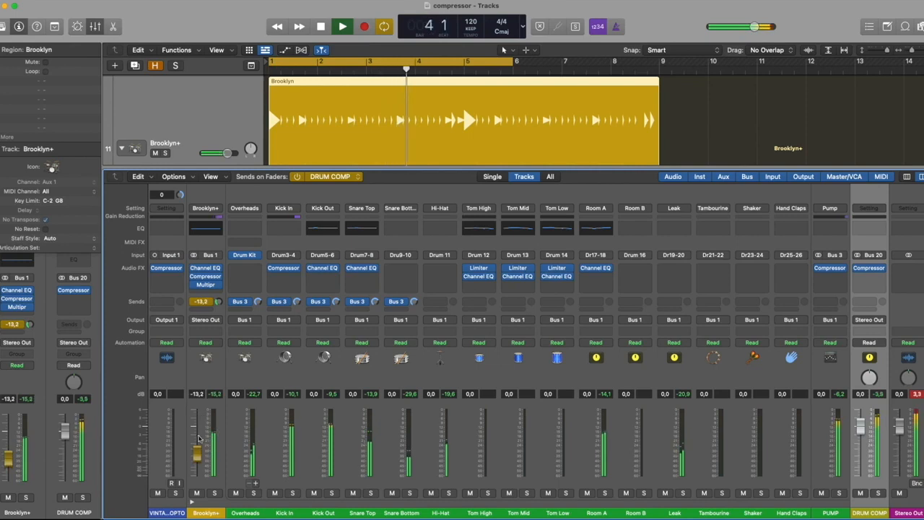
{"action": "left_click", "coordinate": [871, 269]}
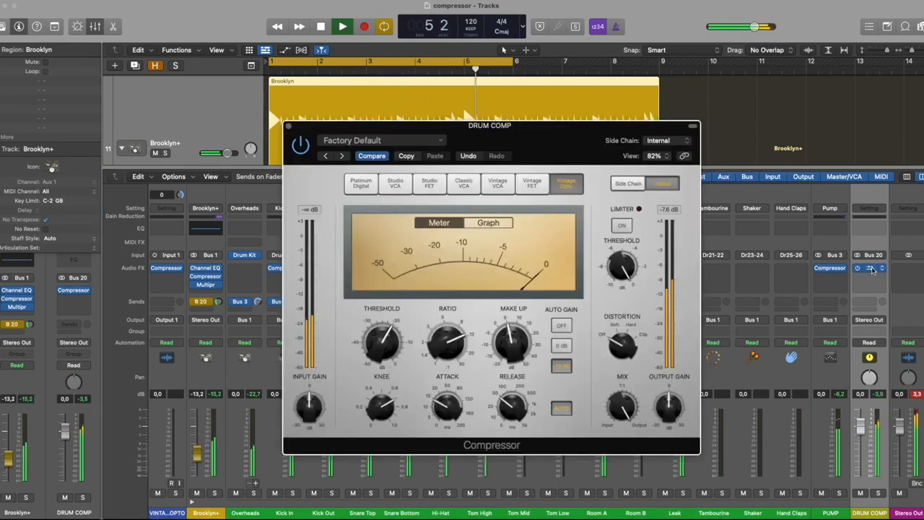
{"action": "mouse_move", "coordinate": [197, 454]}
{"action": "left_mouse_down"}
{"action": "mouse_move", "coordinate": [197, 420]}
{"action": "mouse_move", "coordinate": [196, 448]}
{"action": "left_mouse_up"}
{"action": "left_click_drag", "start_coordinate": [387, 334], "coordinate": [384, 368]}
{"action": "left_click_drag", "start_coordinate": [197, 447], "coordinate": [199, 465]}
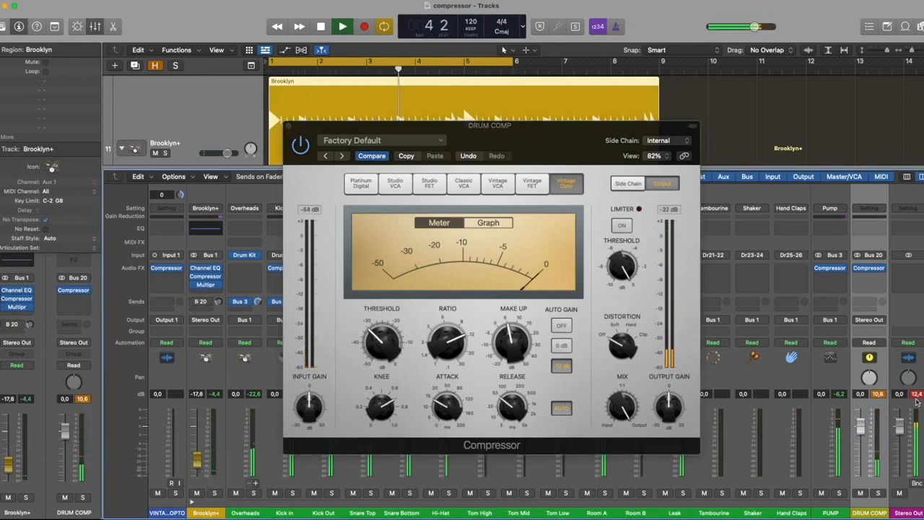
Step: Switch the Bus 20 send back on for comparison, stop playback, lower the send to -21.5 dB and close the Compressor
{"action": "left_click", "coordinate": [193, 302]}
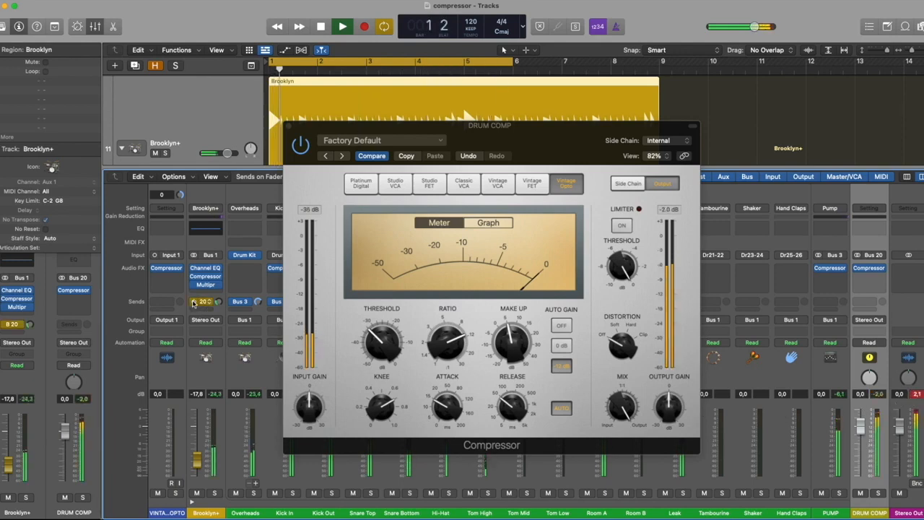
{"action": "key", "text": "space"}
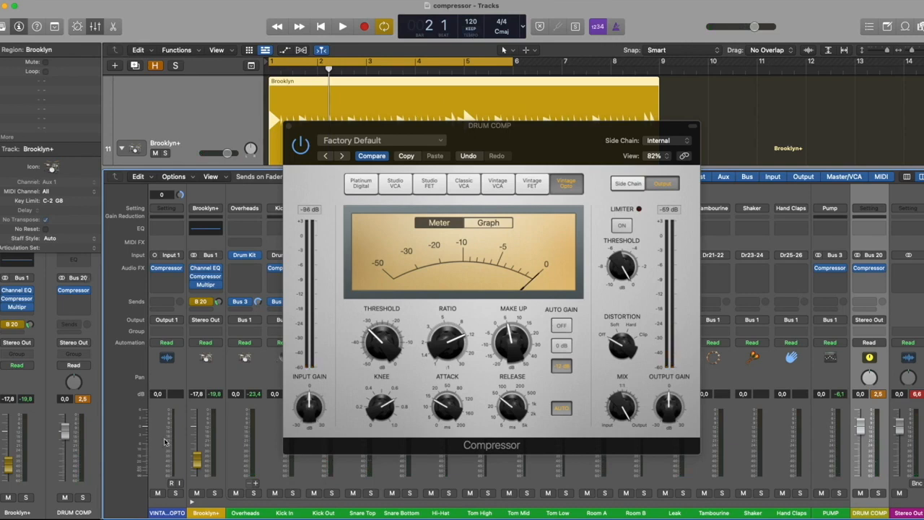
{"action": "left_click_drag", "start_coordinate": [199, 462], "coordinate": [199, 467]}
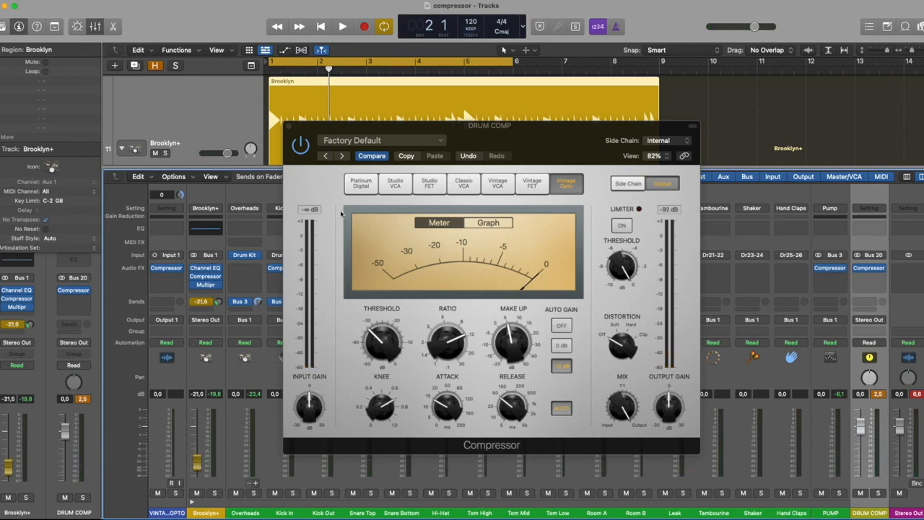
{"action": "left_click", "coordinate": [289, 126]}
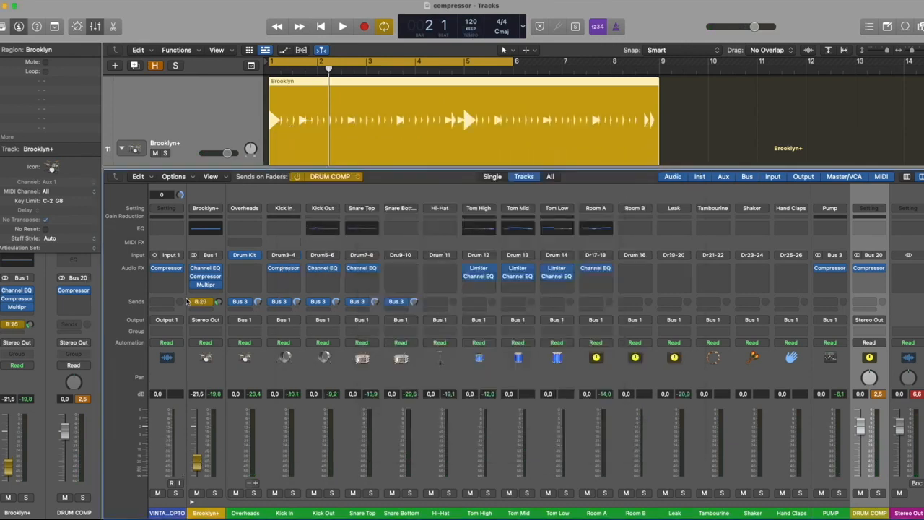
Step: Turn off Sends on Faders and open the Billie Eilish Ocean Eyes project without saving the changes to "I AM"
{"action": "left_click", "coordinate": [297, 177]}
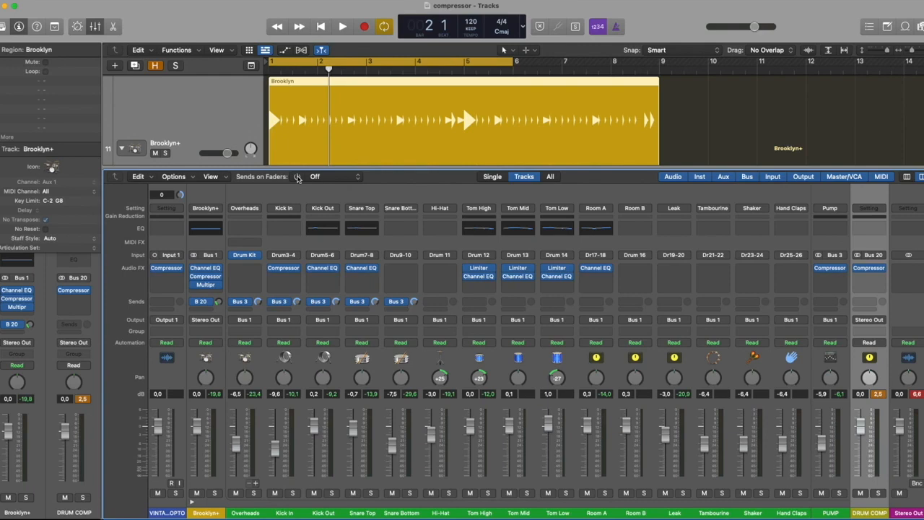
{"action": "left_click", "coordinate": [62, 2]}
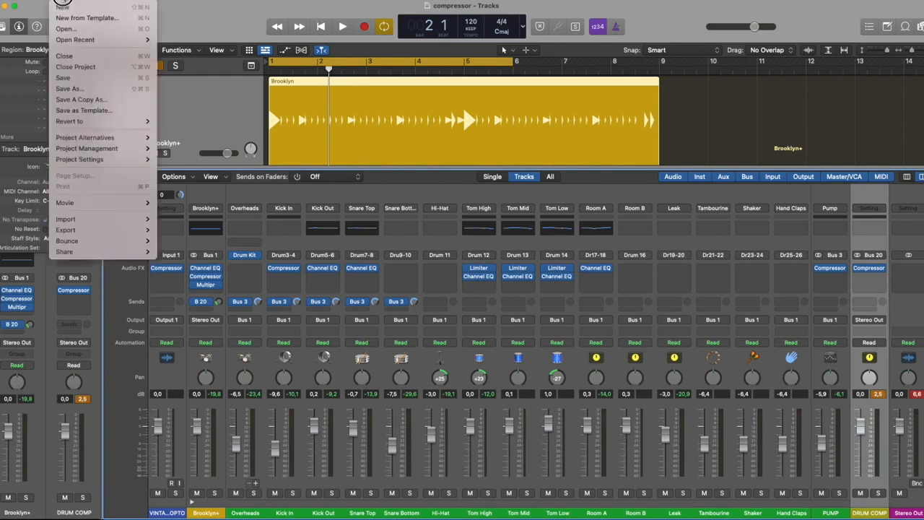
{"action": "left_click", "coordinate": [79, 16]}
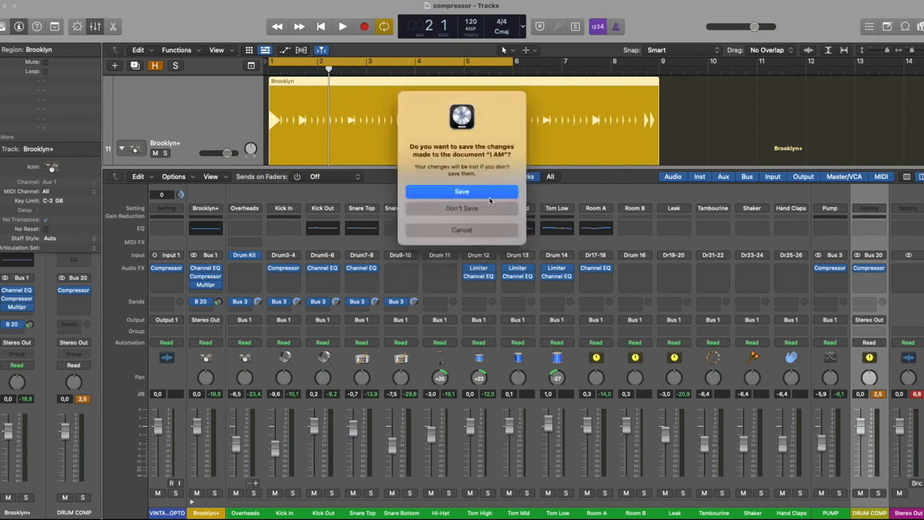
{"action": "left_click", "coordinate": [486, 209]}
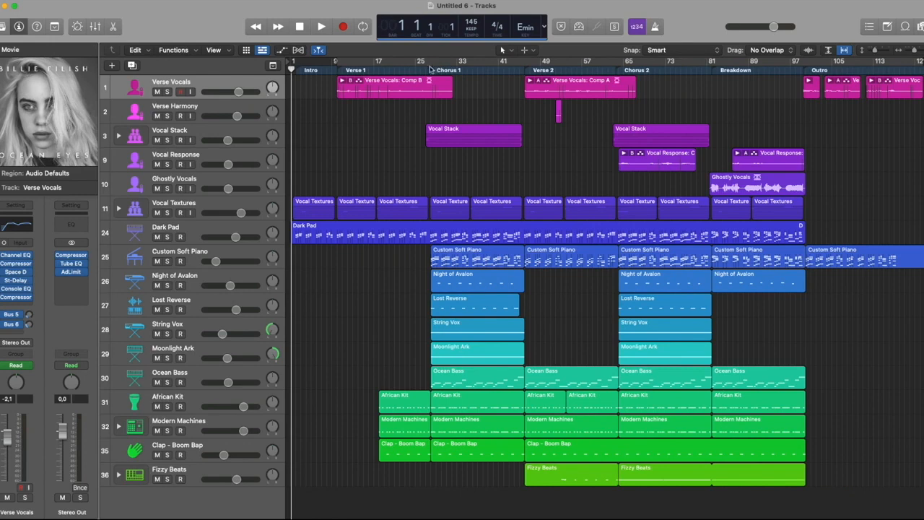
Step: Set a cycle range from about bar 33 to bar 50, play the chorus briefly and select the Verse Vocals track
{"action": "left_click_drag", "start_coordinate": [457, 62], "coordinate": [545, 61]}
{"action": "key", "text": "space"}
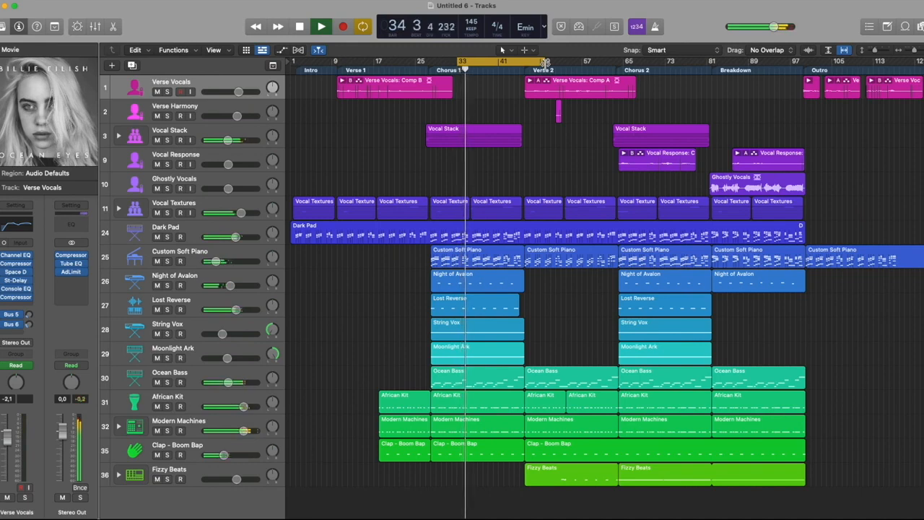
{"action": "key", "text": "space"}
{"action": "left_click", "coordinate": [222, 87]}
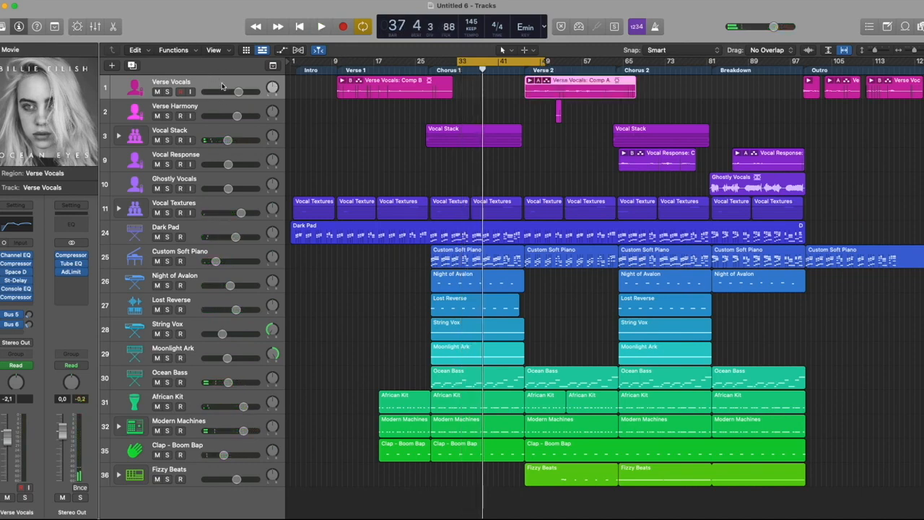
Step: Search the Apple Loops for KICK and preview the Angelic Solo Kick loop
{"action": "left_click", "coordinate": [905, 27]}
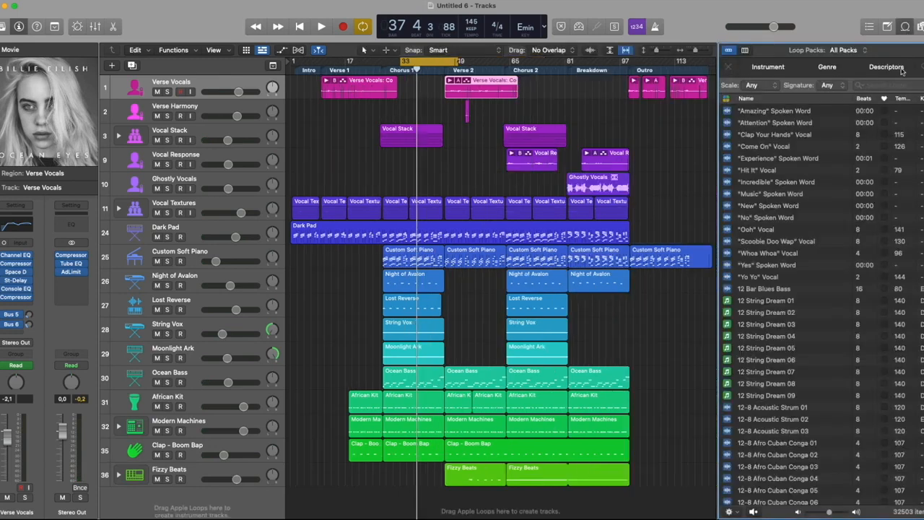
{"action": "left_click", "coordinate": [902, 85]}
{"action": "type", "text": "KICK"}
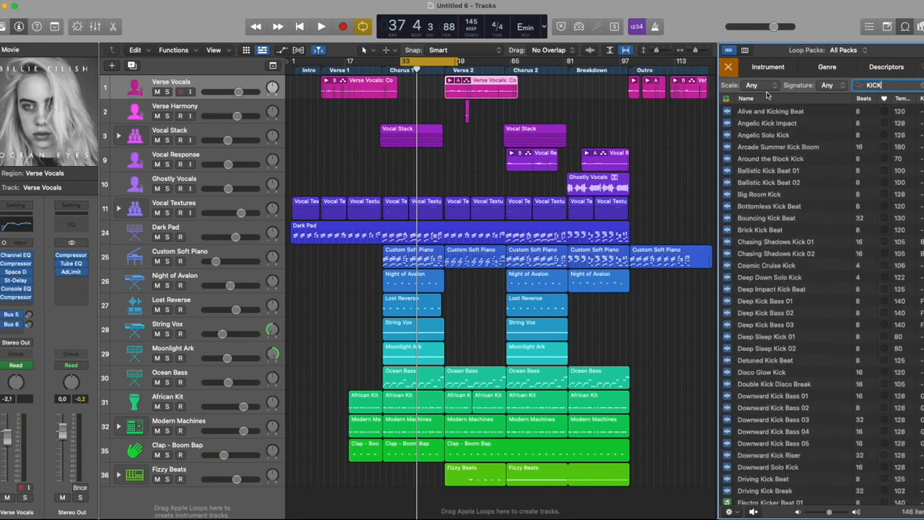
{"action": "left_click", "coordinate": [766, 148]}
{"action": "left_click", "coordinate": [769, 135]}
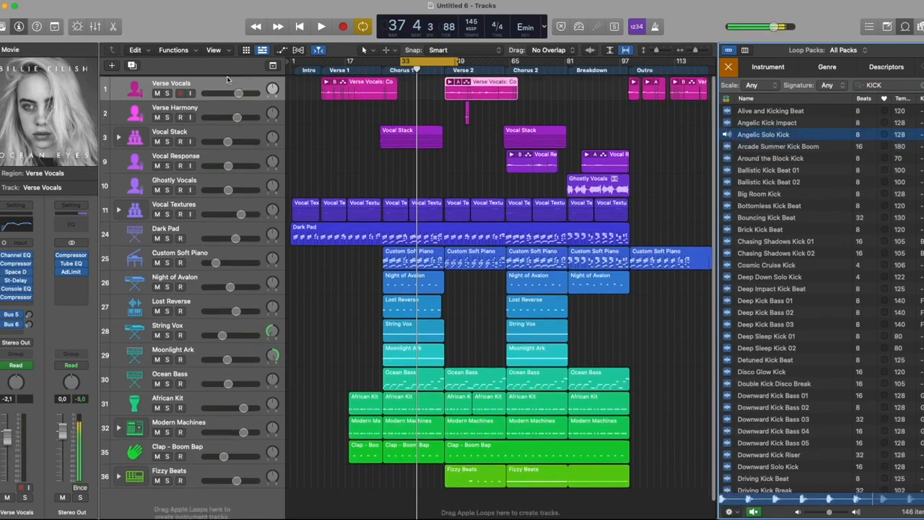
{"action": "key", "text": "space"}
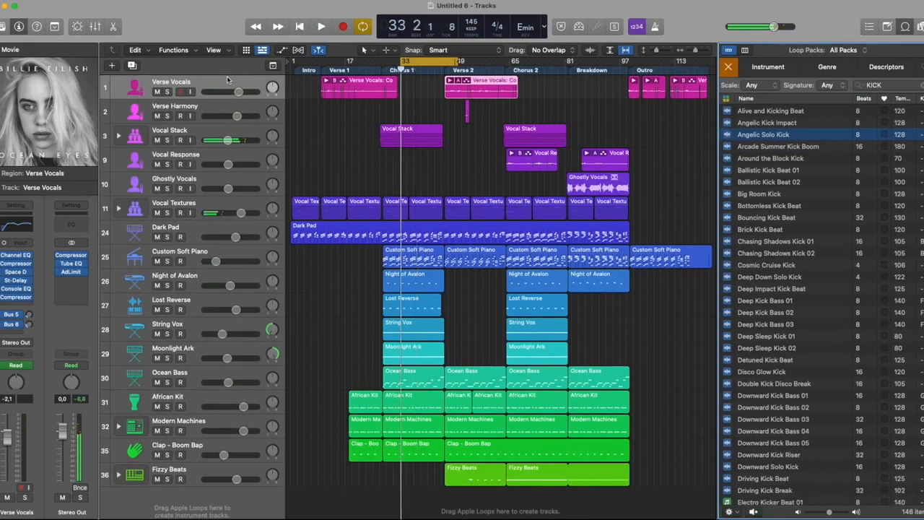
Step: Create a new audio track and place the Angelic Solo Kick loop on it at bar 1
{"action": "key", "text": "alt+super+n"}
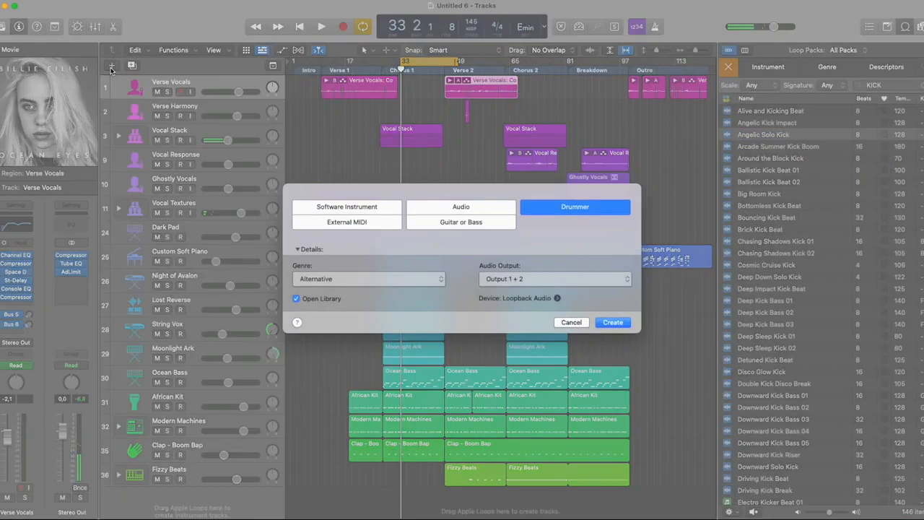
{"action": "left_click", "coordinate": [466, 209]}
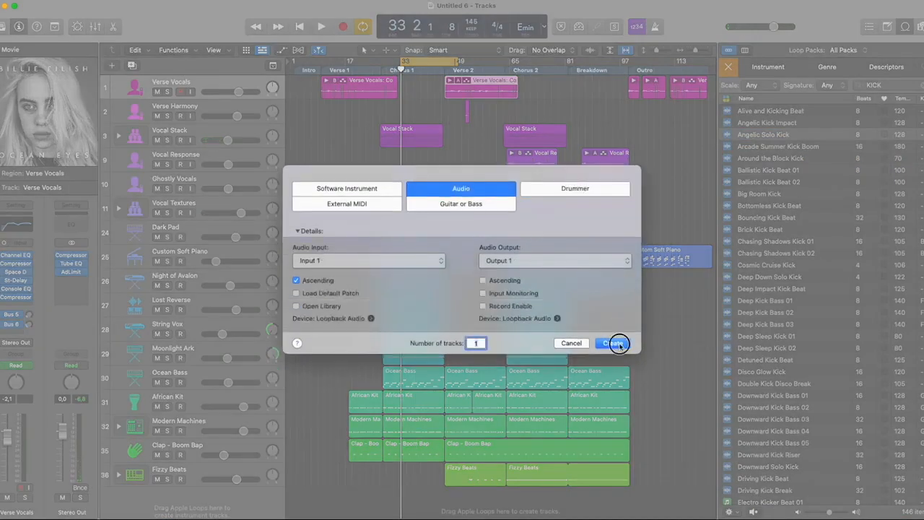
{"action": "left_click", "coordinate": [612, 344]}
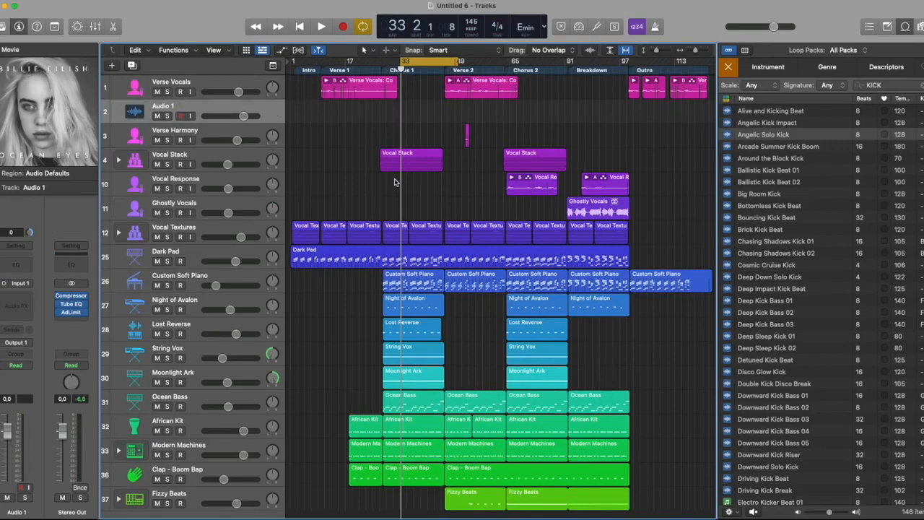
{"action": "left_click_drag", "start_coordinate": [762, 134], "coordinate": [293, 111]}
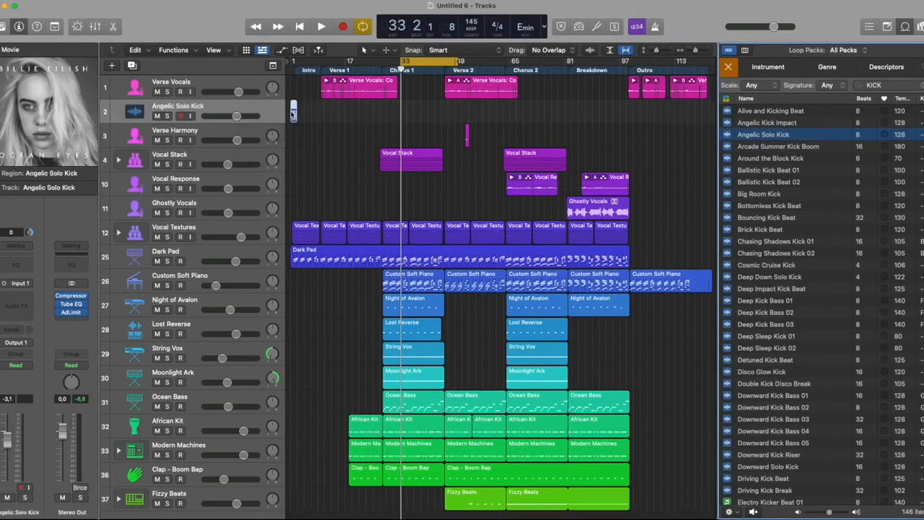
Step: Repeat the Angelic Solo Kick region with 50 copies and another 20 copies, and close the loop browser
{"action": "key", "text": "super+r"}
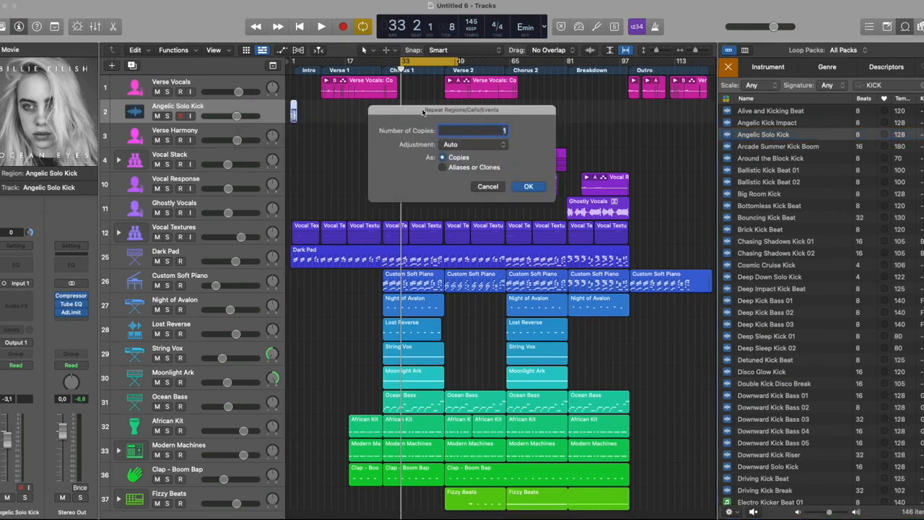
{"action": "type", "text": "50"}
{"action": "key", "text": "Return"}
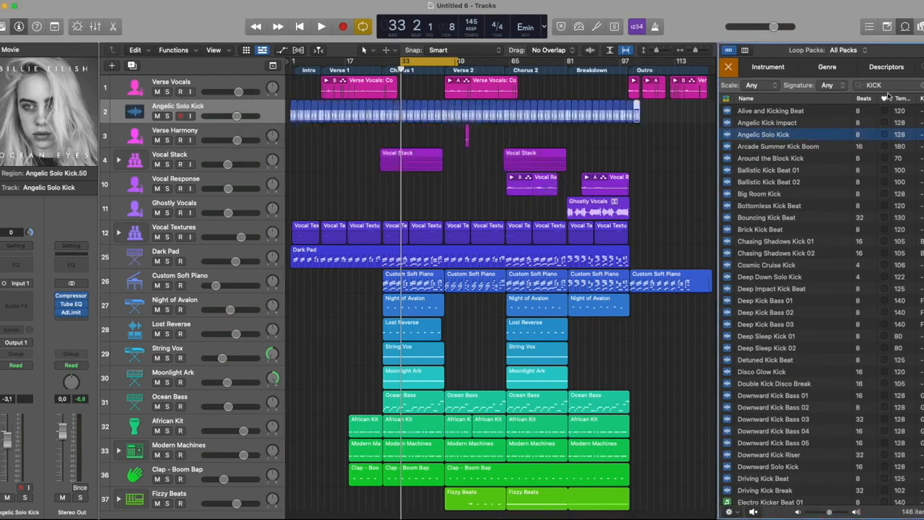
{"action": "key", "text": "super+r"}
{"action": "type", "text": "20"}
{"action": "key", "text": "Return"}
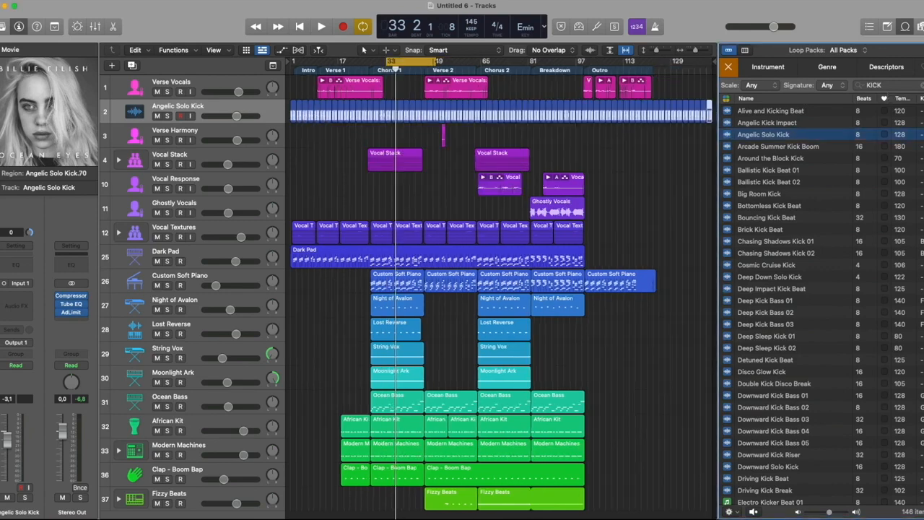
{"action": "left_click", "coordinate": [904, 27]}
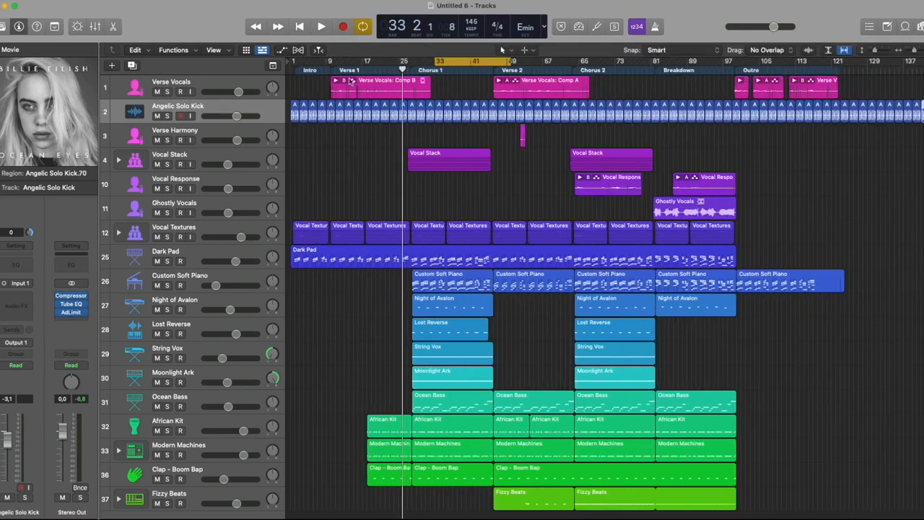
Step: Mute the Angelic Solo Kick track and move it to the top of the track list
{"action": "left_click", "coordinate": [164, 114]}
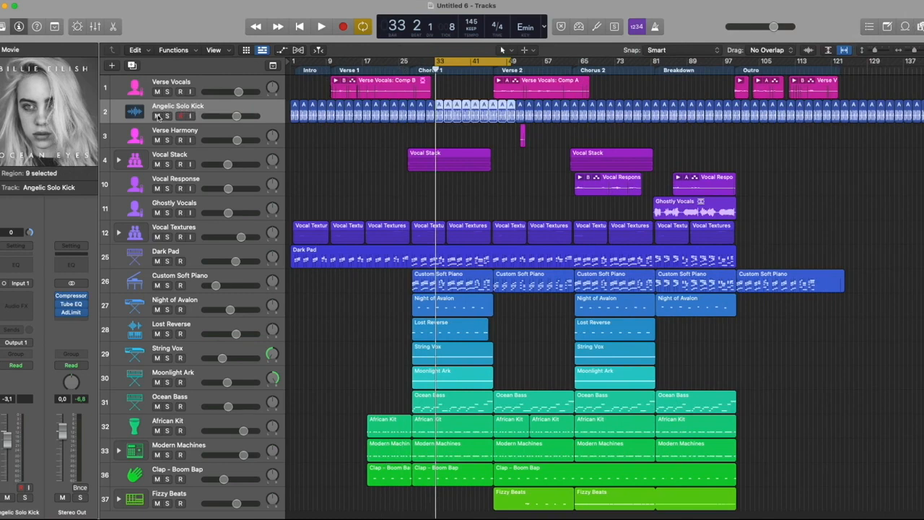
{"action": "left_click", "coordinate": [494, 63]}
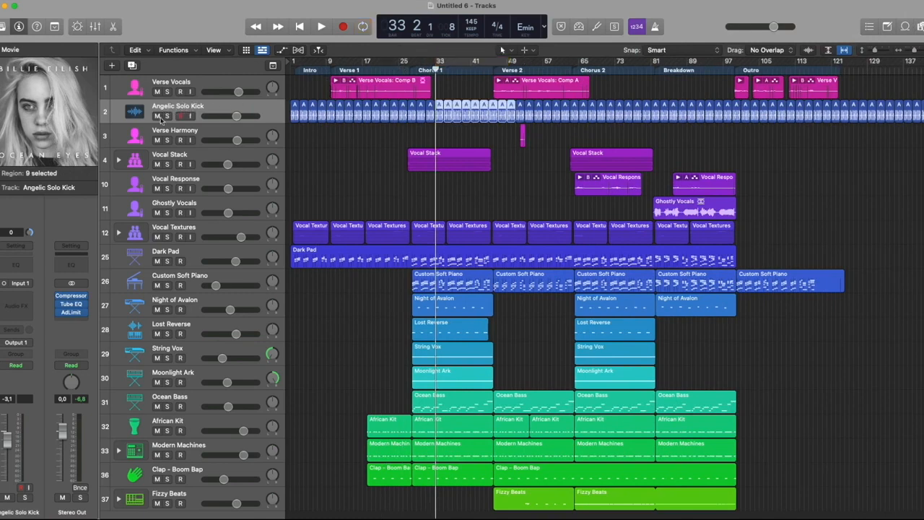
{"action": "left_click", "coordinate": [157, 116]}
{"action": "left_click_drag", "start_coordinate": [220, 109], "coordinate": [237, 85]}
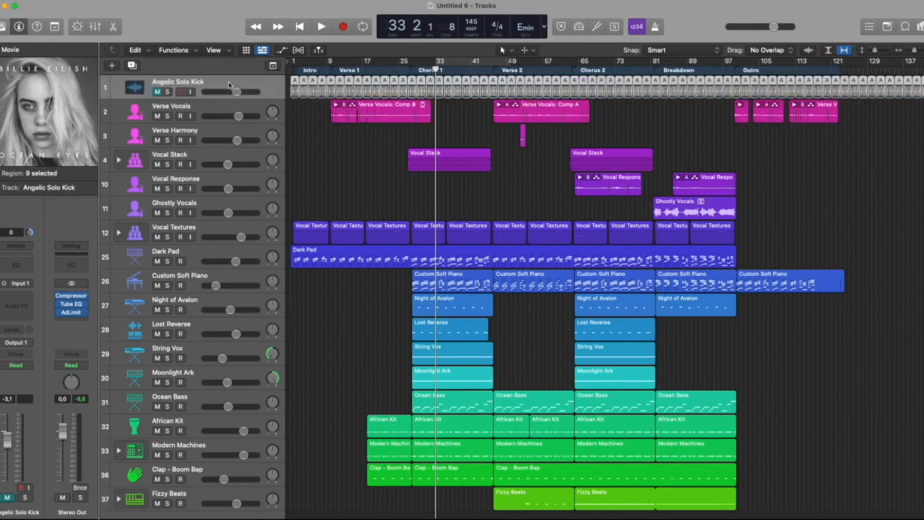
{"action": "left_click", "coordinate": [158, 91]}
{"action": "left_click", "coordinate": [157, 92]}
Step: Move the Ocean Bass track directly below the kick track, solo it and play it with the cycle range on
{"action": "left_click_drag", "start_coordinate": [235, 402], "coordinate": [257, 110]}
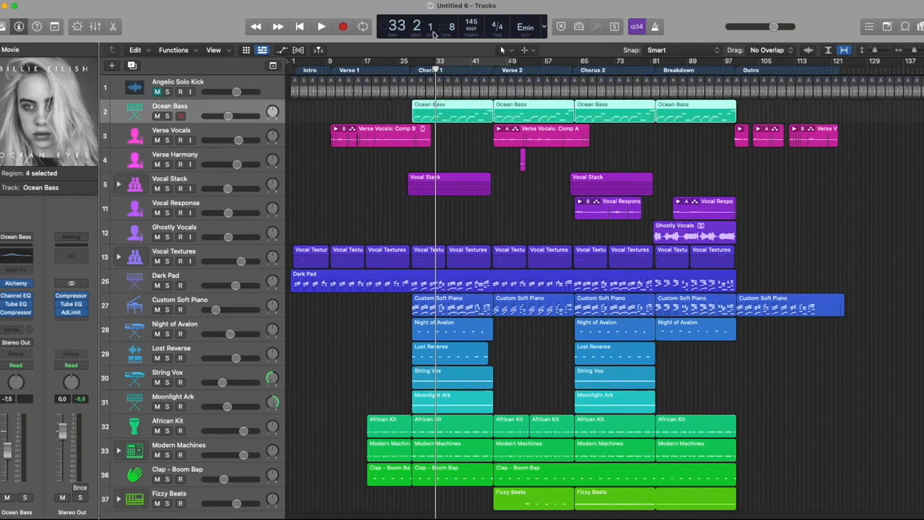
{"action": "left_click", "coordinate": [167, 117]}
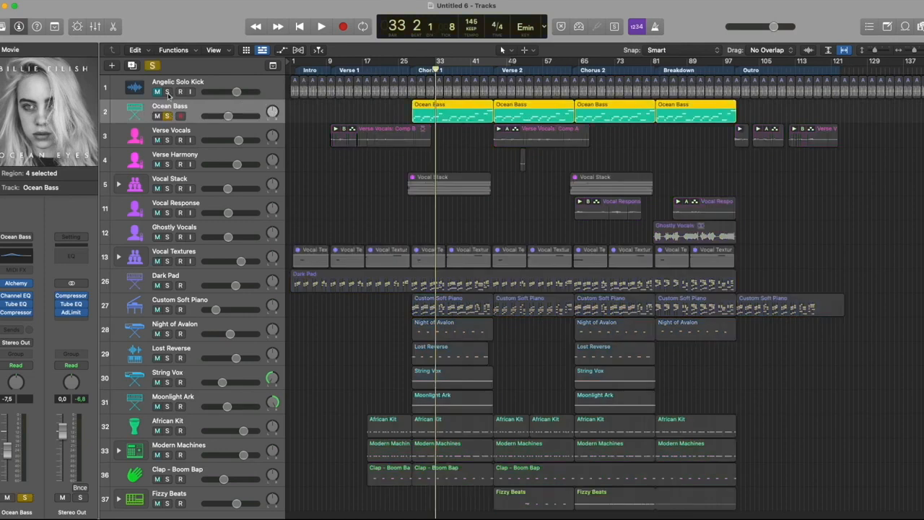
{"action": "key", "text": "space"}
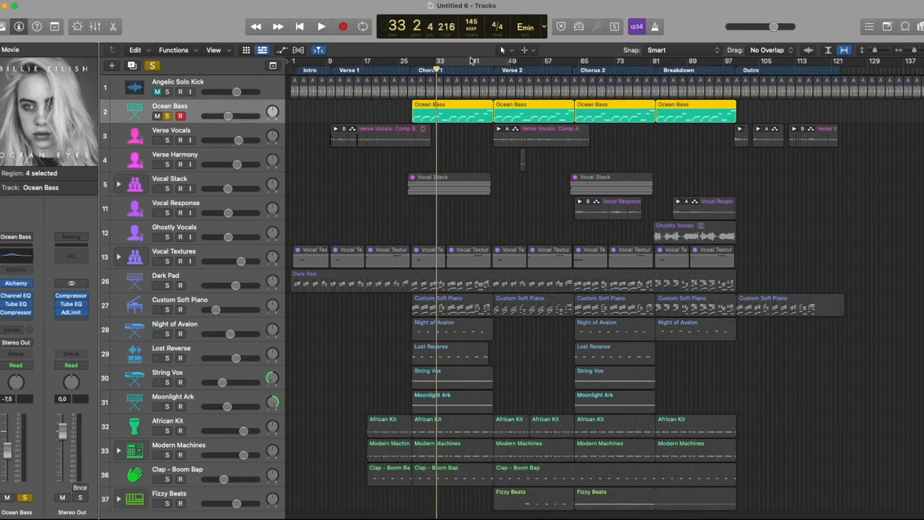
{"action": "left_click", "coordinate": [470, 57]}
{"action": "left_click_drag", "start_coordinate": [466, 117], "coordinate": [408, 166]}
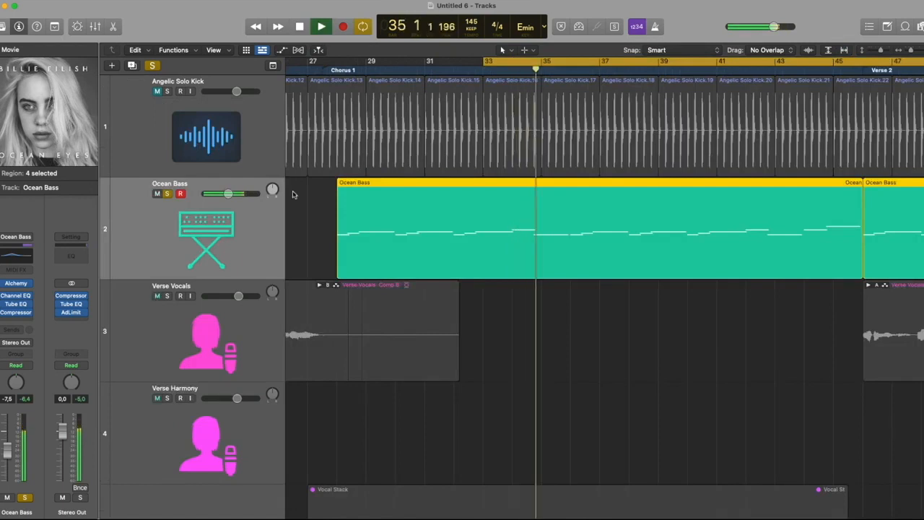
{"action": "key", "text": "space"}
Step: Open the Compressor on the Ocean Bass track and play the bass through it
{"action": "left_click", "coordinate": [151, 250]}
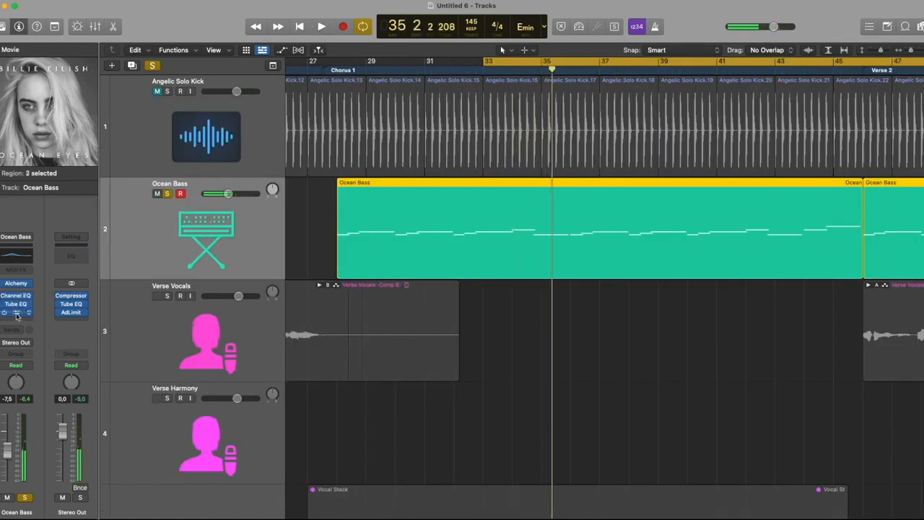
{"action": "left_click", "coordinate": [18, 312]}
{"action": "key", "text": "space"}
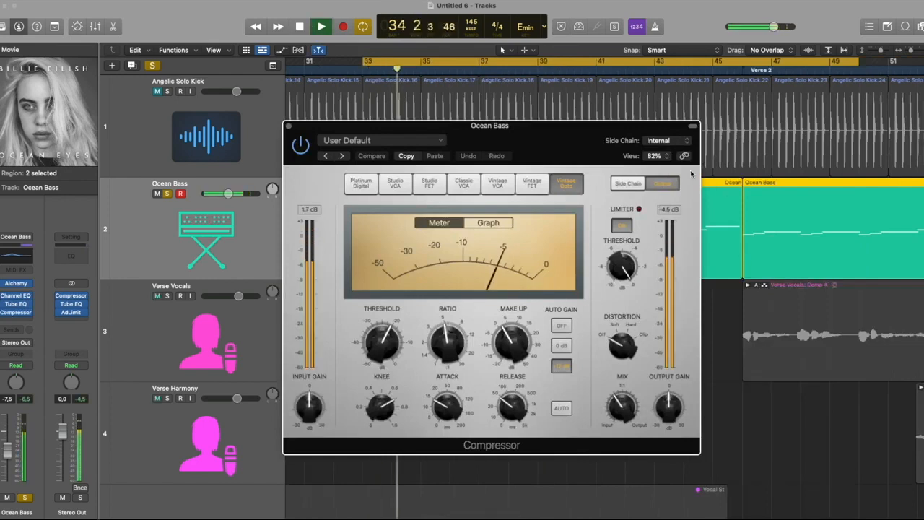
{"action": "key", "text": "space"}
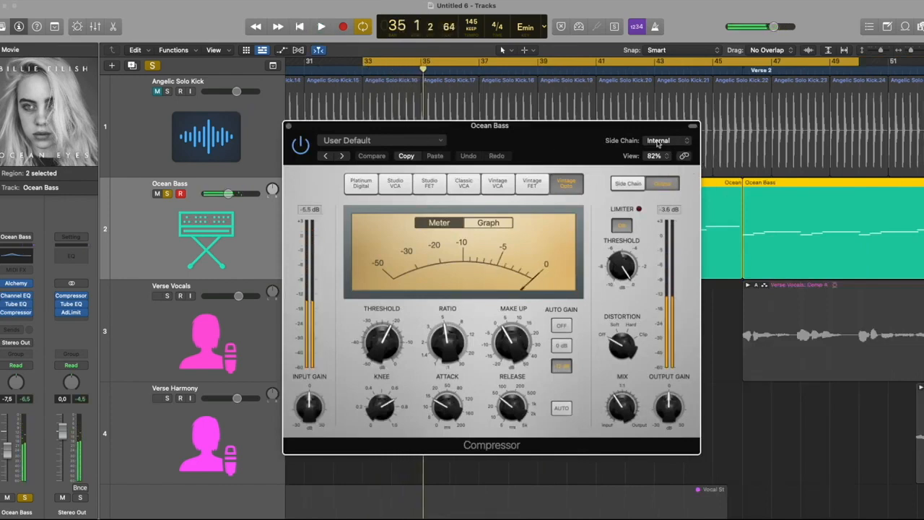
Step: Set the Ocean Bass Compressor's side chain to the Angelic Solo Kick (Audio 1) track
{"action": "left_click", "coordinate": [670, 142]}
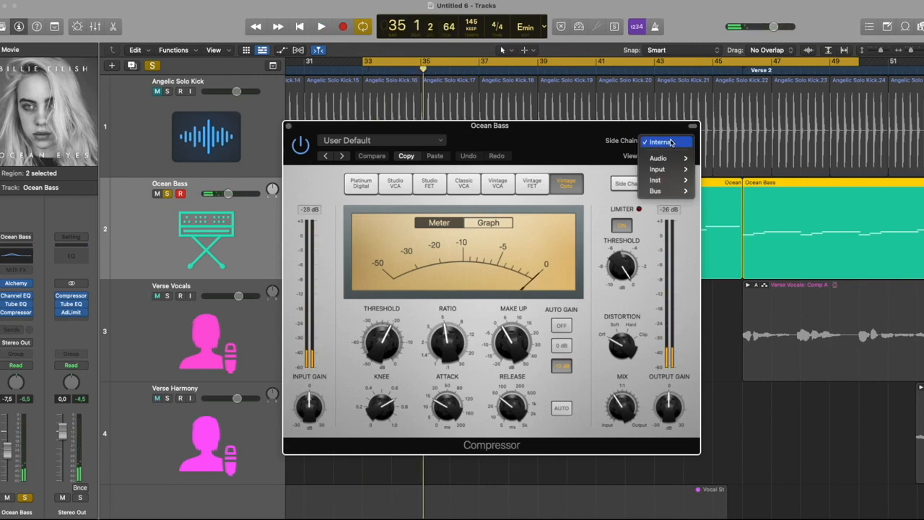
{"action": "mouse_move", "coordinate": [671, 158]}
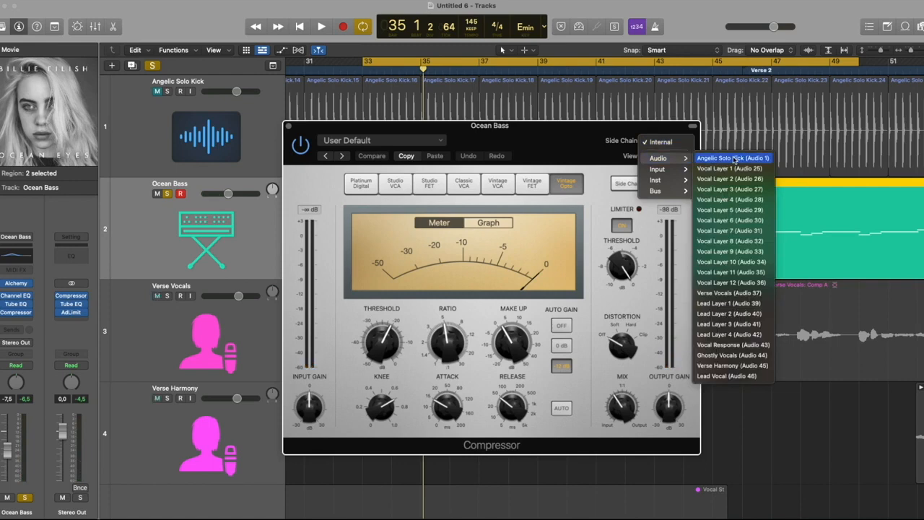
{"action": "left_click", "coordinate": [734, 158]}
{"action": "left_click", "coordinate": [734, 159]}
Step: Play the side-chained bass, lower the Compressor's ratio to 3.2:1 and stop playback
{"action": "key", "text": "space"}
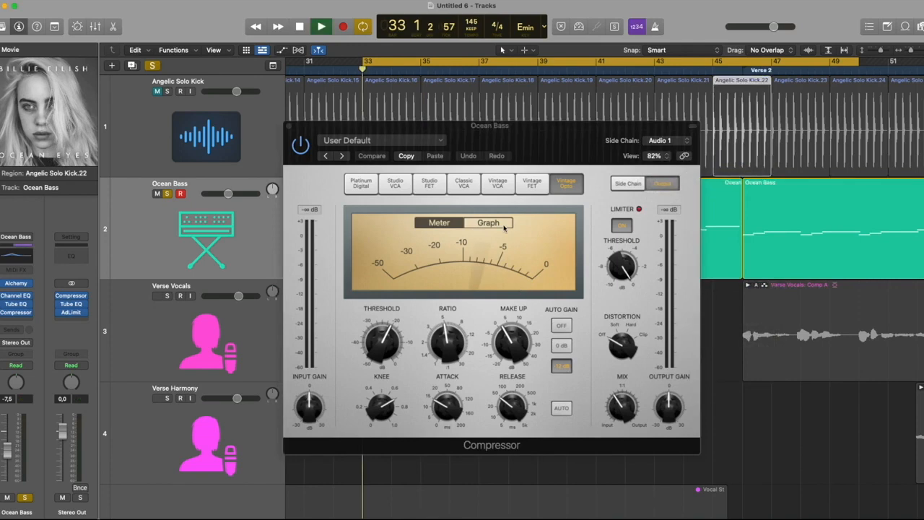
{"action": "mouse_move", "coordinate": [456, 342]}
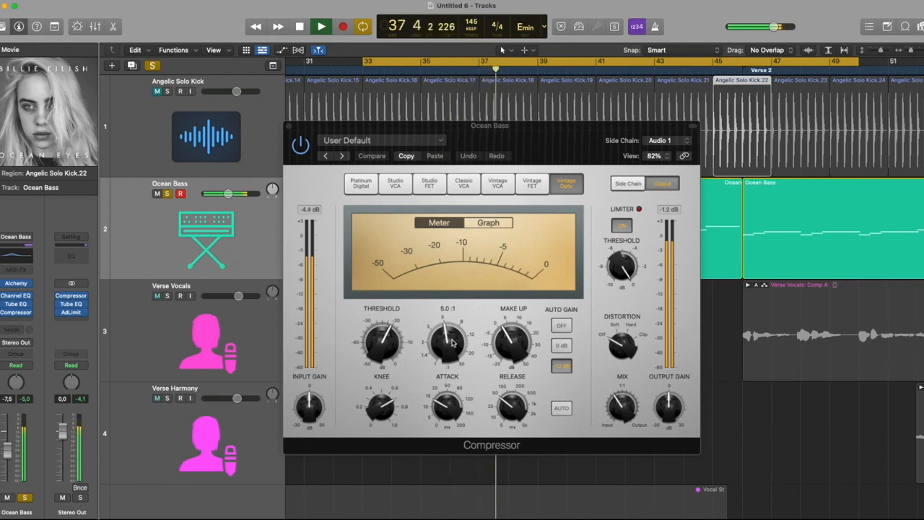
{"action": "left_click_drag", "start_coordinate": [444, 343], "coordinate": [439, 351]}
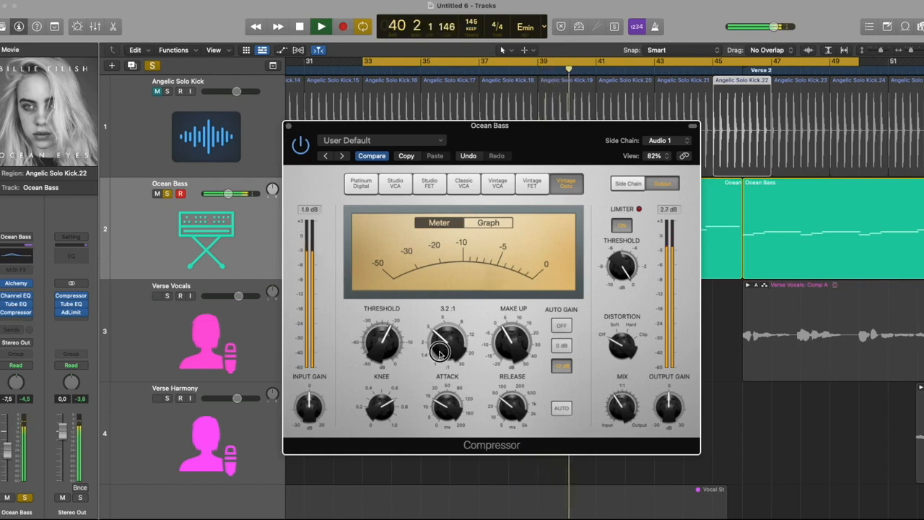
{"action": "key", "text": "space"}
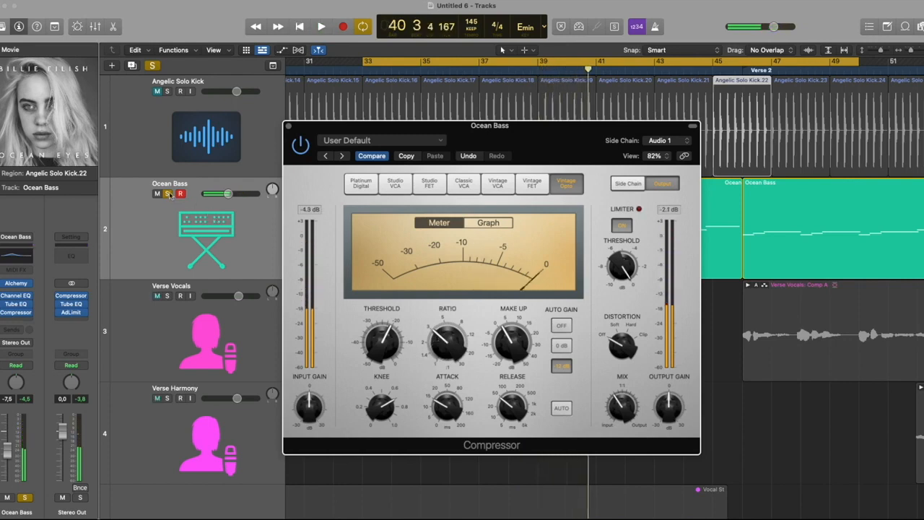
Step: Take Ocean Bass out of solo, select all regions and fit the whole arrangement in the view
{"action": "left_click", "coordinate": [167, 193]}
{"action": "key", "text": "super+a"}
{"action": "key", "text": "z"}
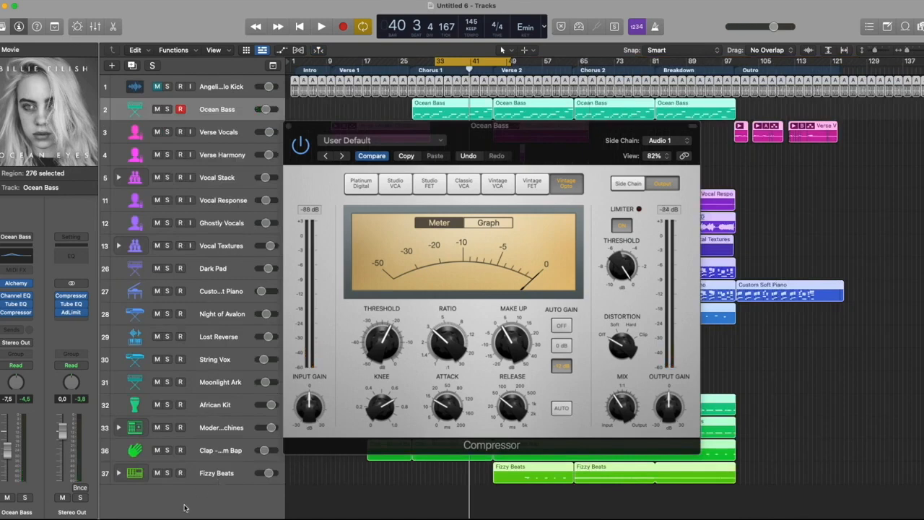
Step: Open the Compressor on the Stereo Out channel and set its side chain to the Angelic Solo Kick (Audio 1) track
{"action": "left_click", "coordinate": [73, 296]}
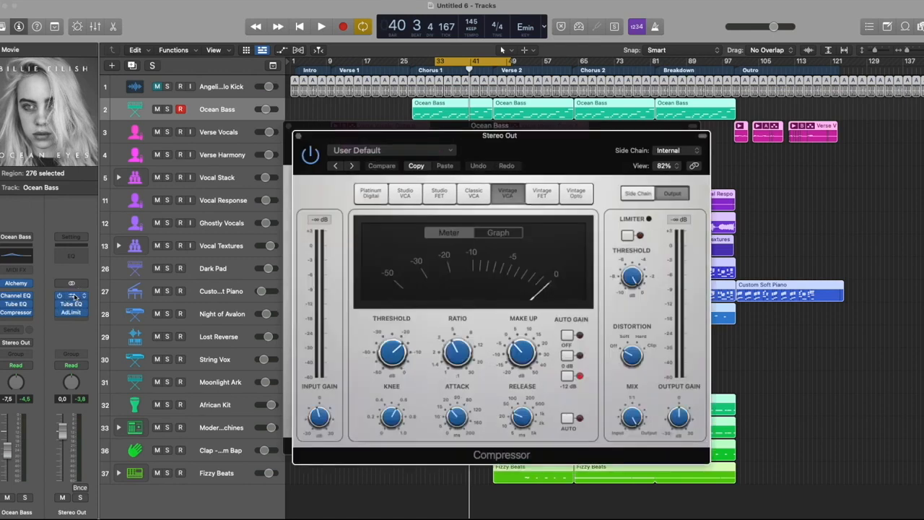
{"action": "left_click", "coordinate": [689, 153]}
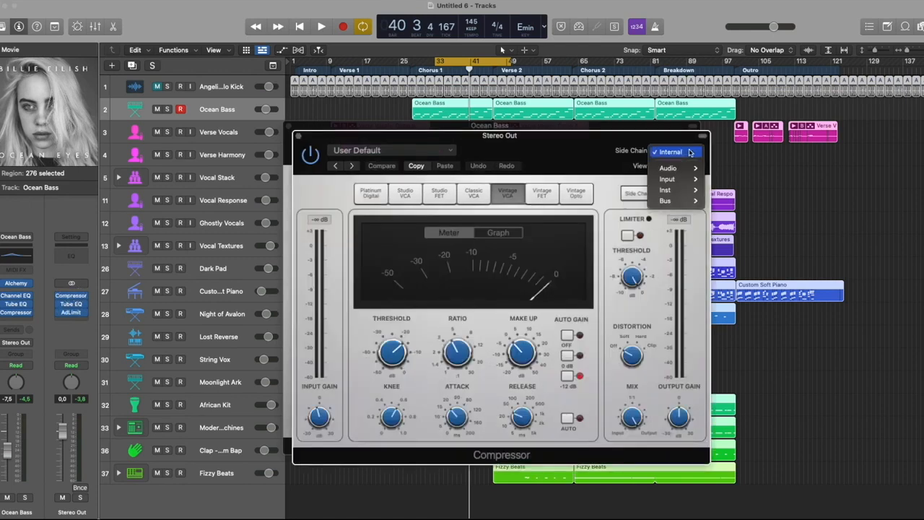
{"action": "mouse_move", "coordinate": [686, 168]}
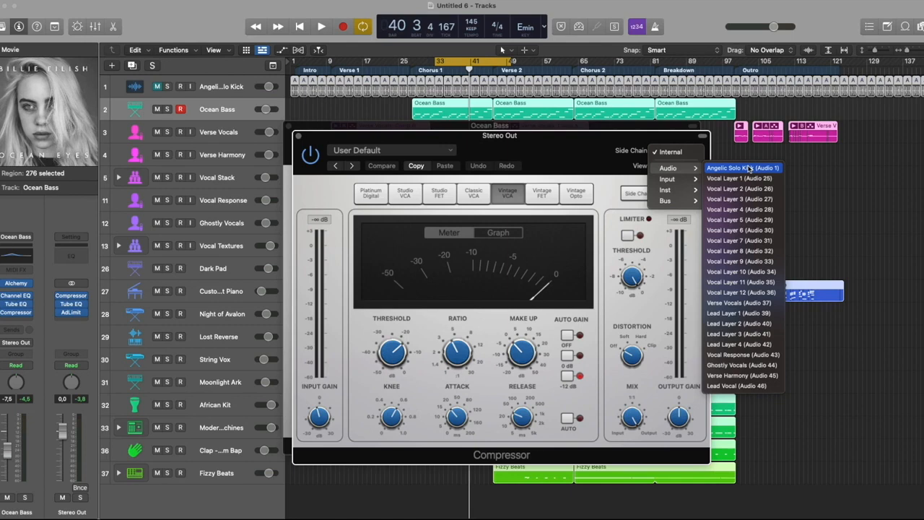
{"action": "left_click", "coordinate": [749, 169]}
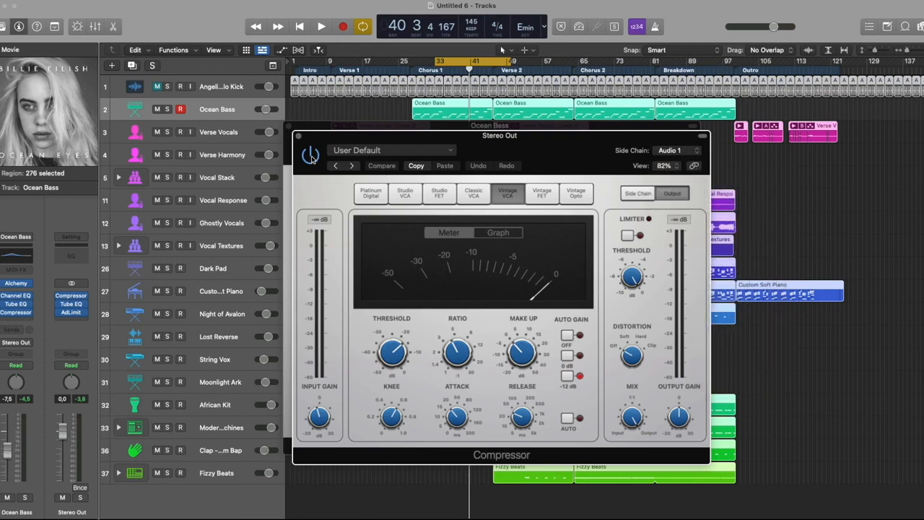
Step: Play the mix with the Stereo Out Compressor bypassed and again with it active, raising its ratio before stopping playback
{"action": "key", "text": "space"}
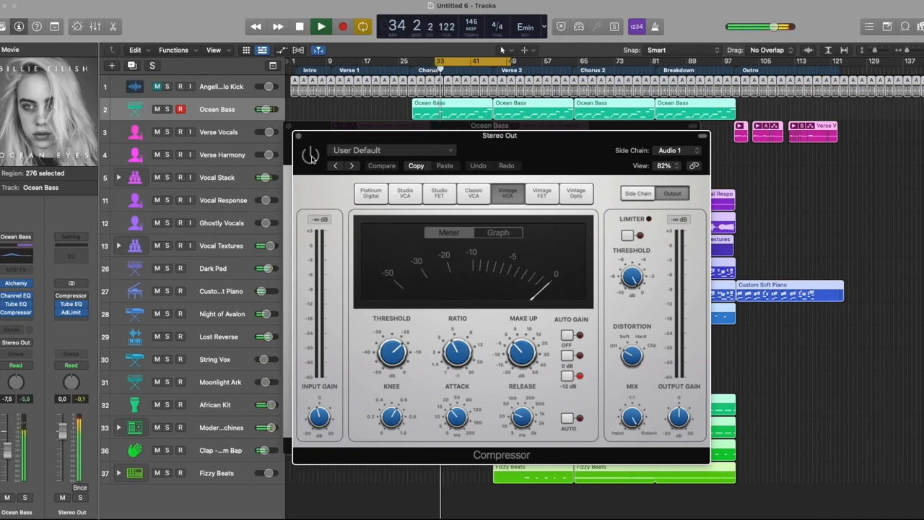
{"action": "key", "text": "space"}
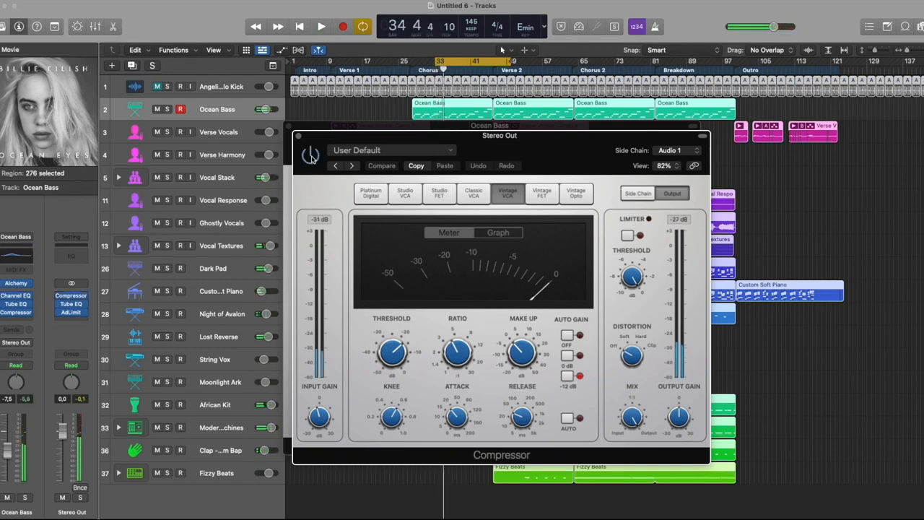
{"action": "key", "text": "space"}
{"action": "mouse_move", "coordinate": [466, 360]}
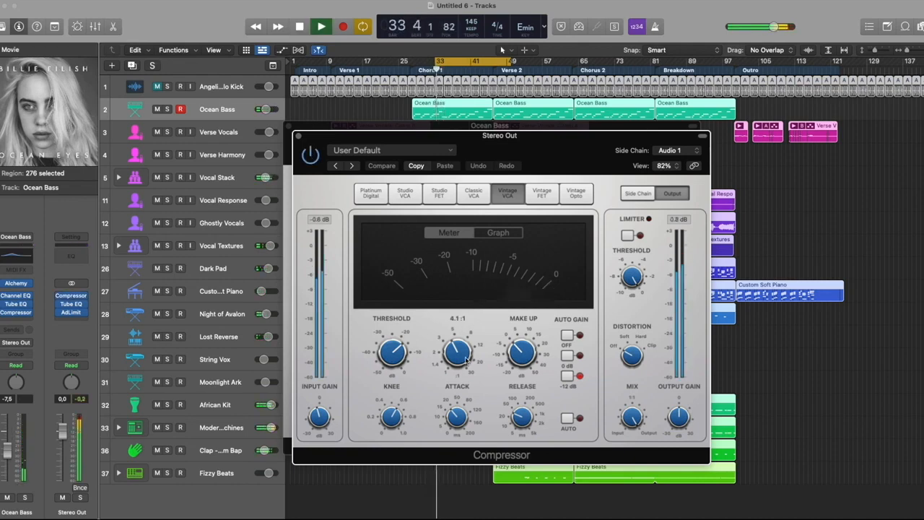
{"action": "left_click_drag", "start_coordinate": [466, 359], "coordinate": [463, 334]}
{"action": "key", "text": "space"}
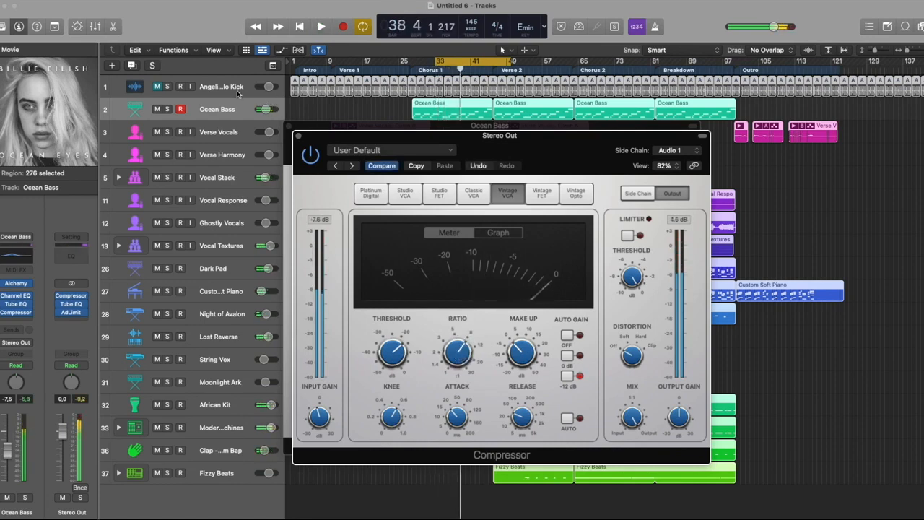
Step: Rename the Angelic Solo Kick track as ghost
{"action": "left_click", "coordinate": [223, 86]}
{"action": "double_click", "coordinate": [223, 86]}
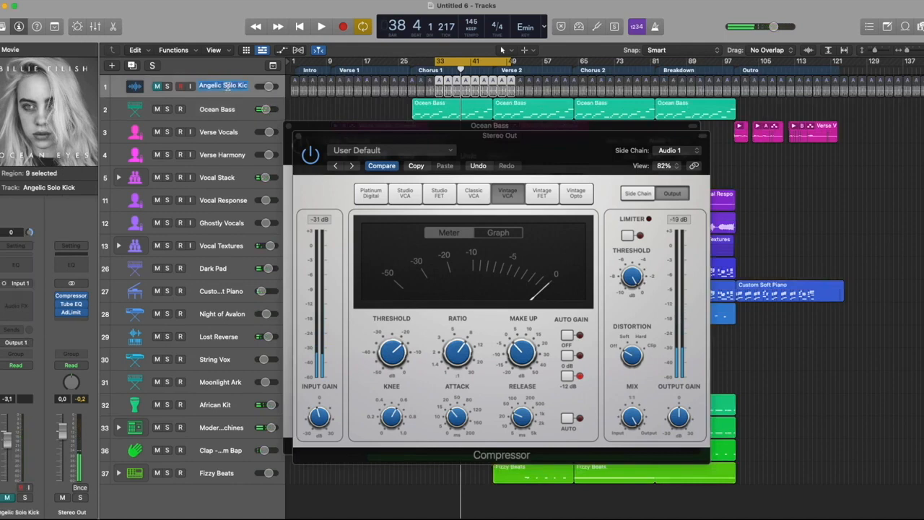
{"action": "type", "text": "ghost"}
{"action": "key", "text": "Return"}
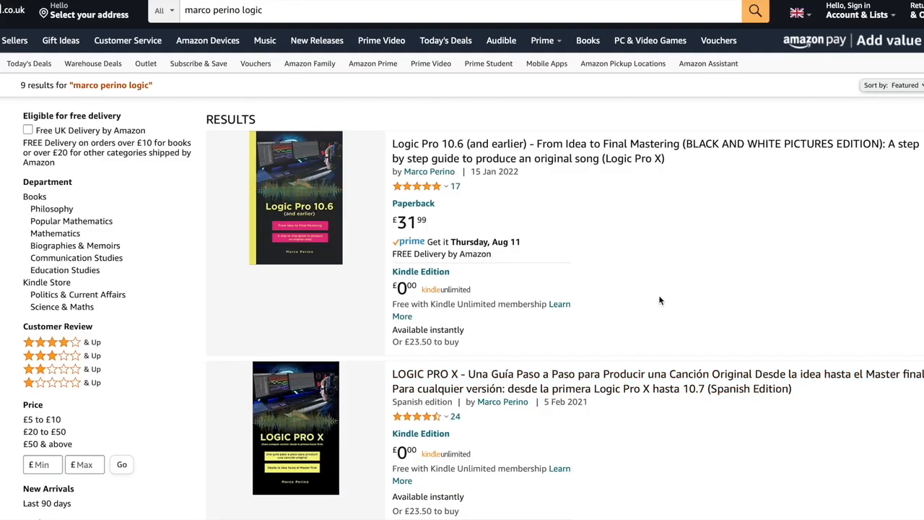
Step: Look through the Amazon search results for the author's Logic Pro books and their different language editions
{"action": "scroll", "coordinate": [658, 299], "scroll_direction": "down", "scroll_amount": 3}
{"action": "scroll", "coordinate": [659, 299], "scroll_direction": "down", "scroll_amount": 5}
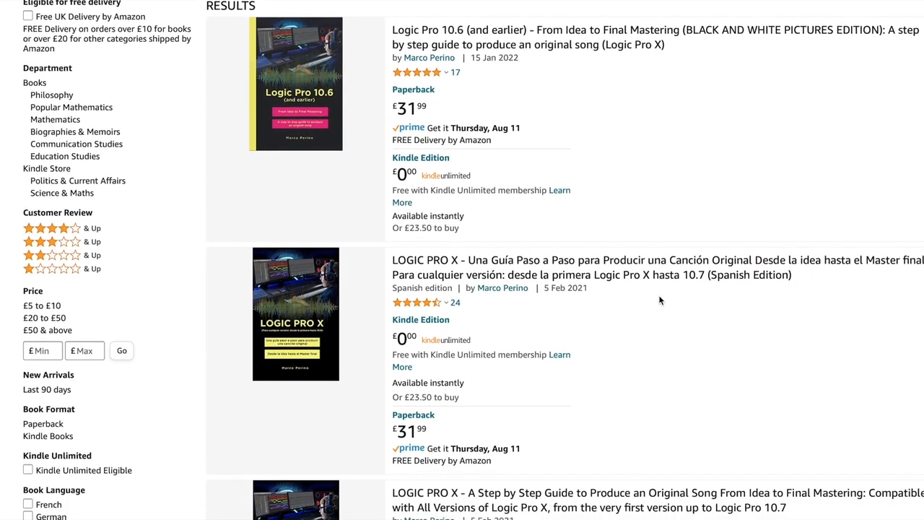
{"action": "scroll", "coordinate": [659, 299], "scroll_direction": "down", "scroll_amount": 4}
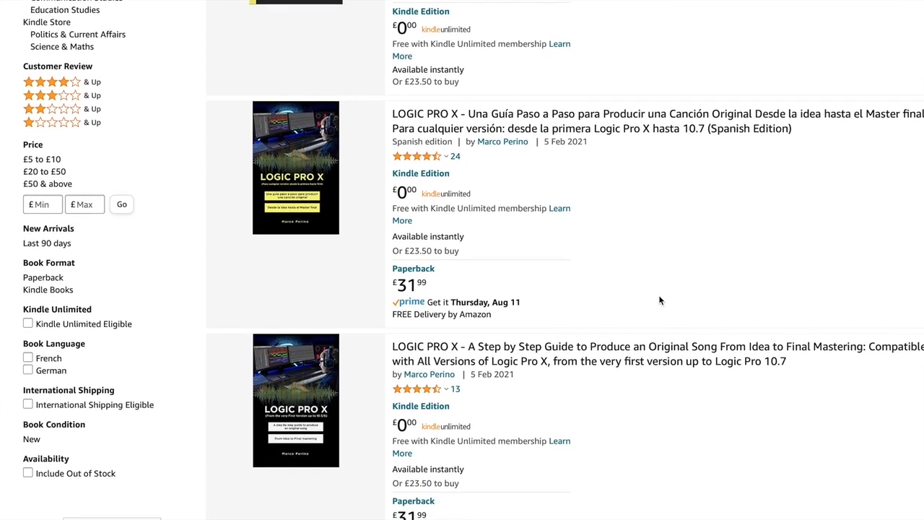
{"action": "scroll", "coordinate": [660, 300], "scroll_direction": "down", "scroll_amount": 5}
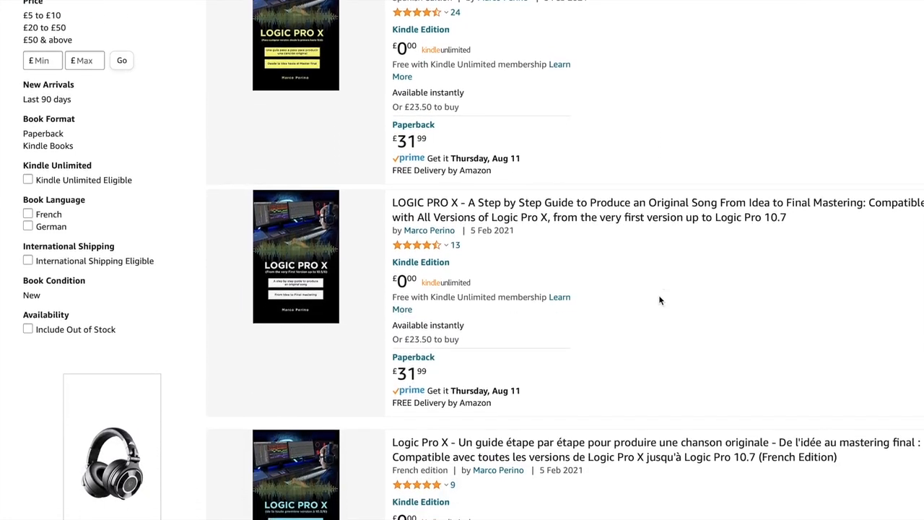
{"action": "scroll", "coordinate": [659, 300], "scroll_direction": "down", "scroll_amount": 6}
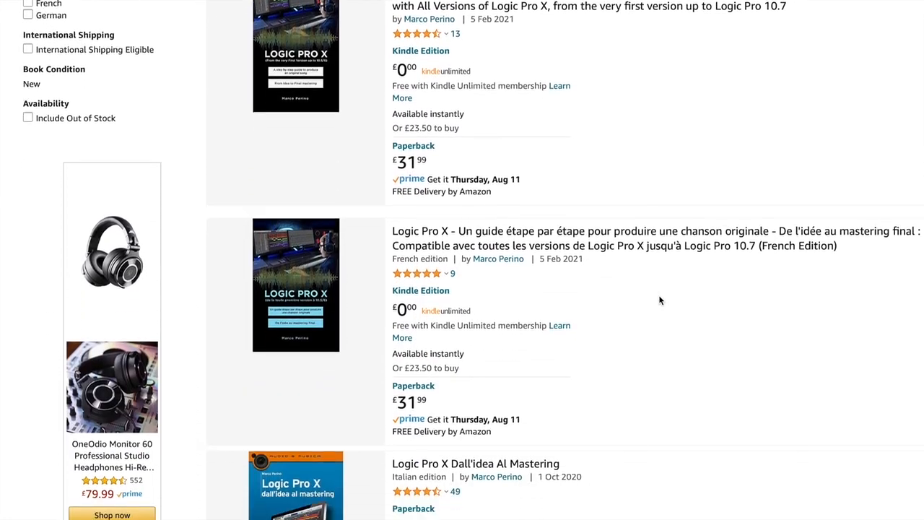
{"action": "scroll", "coordinate": [659, 299], "scroll_direction": "down", "scroll_amount": 4}
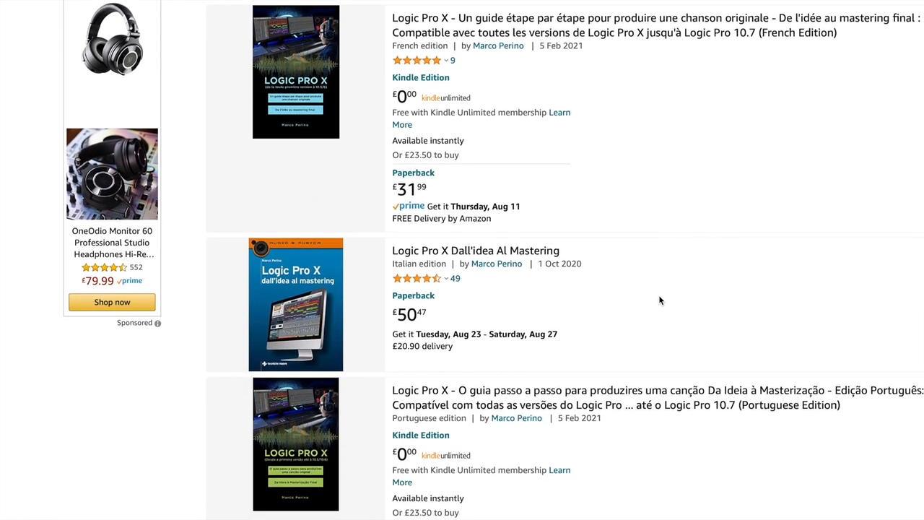
{"action": "scroll", "coordinate": [659, 299], "scroll_direction": "down", "scroll_amount": 2}
{"action": "scroll", "coordinate": [659, 300], "scroll_direction": "down", "scroll_amount": 3}
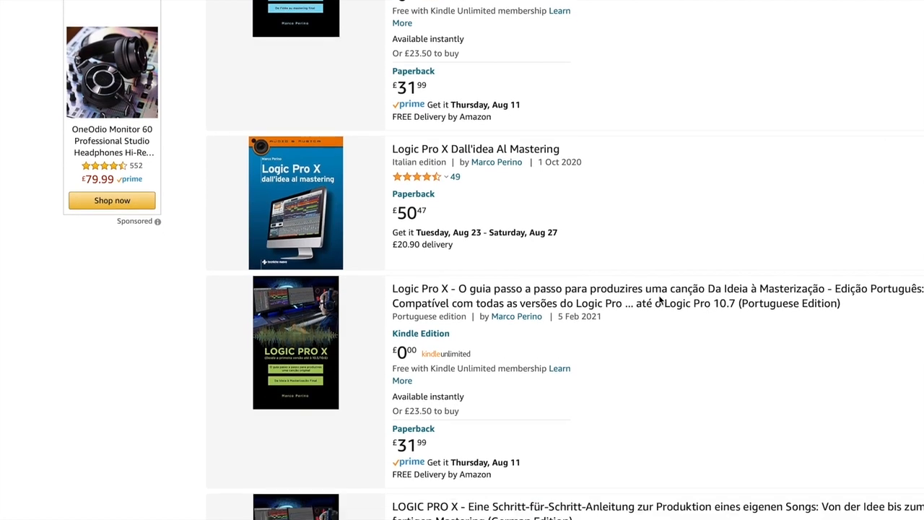